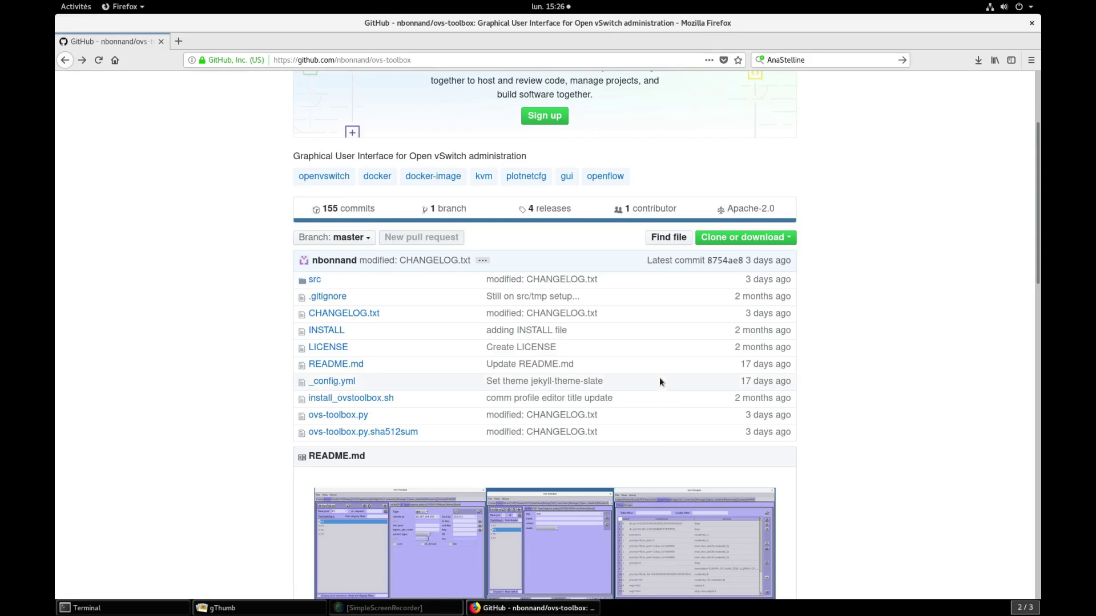
Step: Examine the prerequisites section in the repository's INSTALL file and return to the repository's main page
{"action": "left_click", "coordinate": [330, 332]}
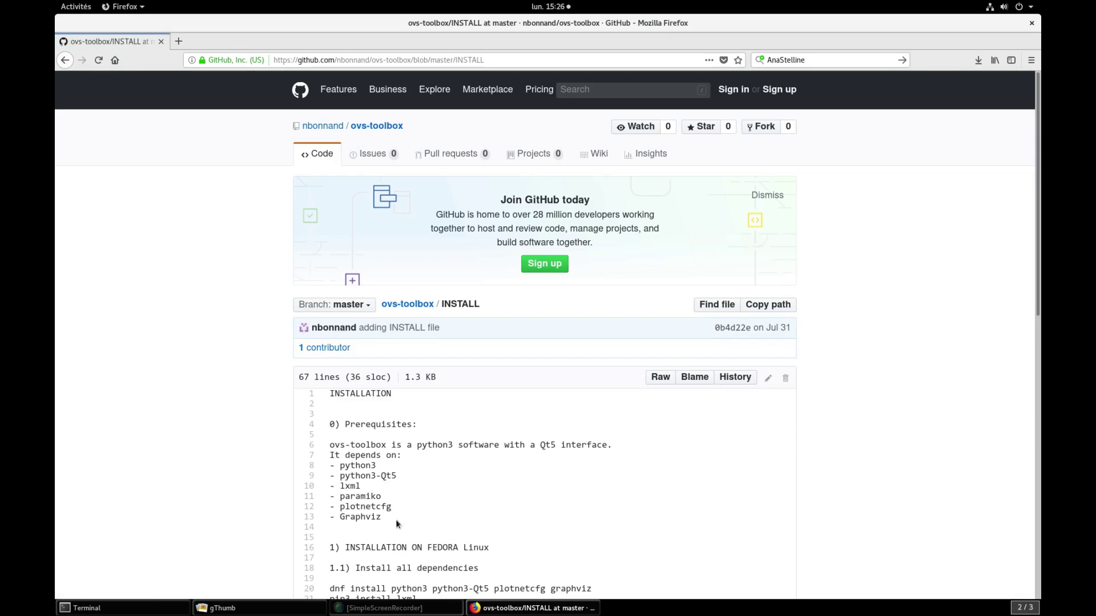
{"action": "left_click_drag", "start_coordinate": [396, 519], "coordinate": [288, 428]}
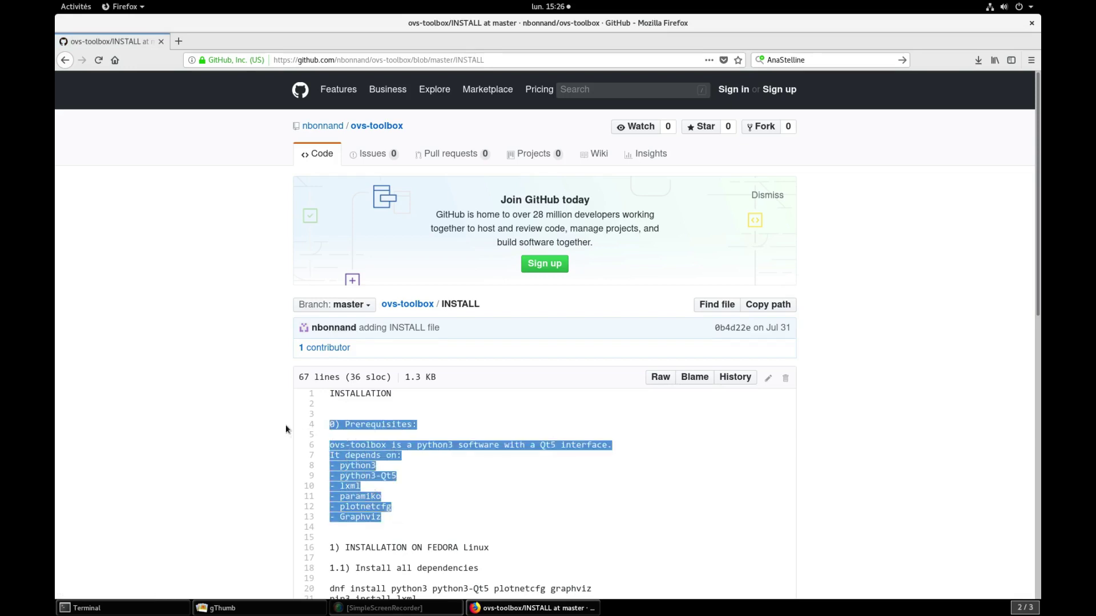
{"action": "left_click", "coordinate": [65, 60]}
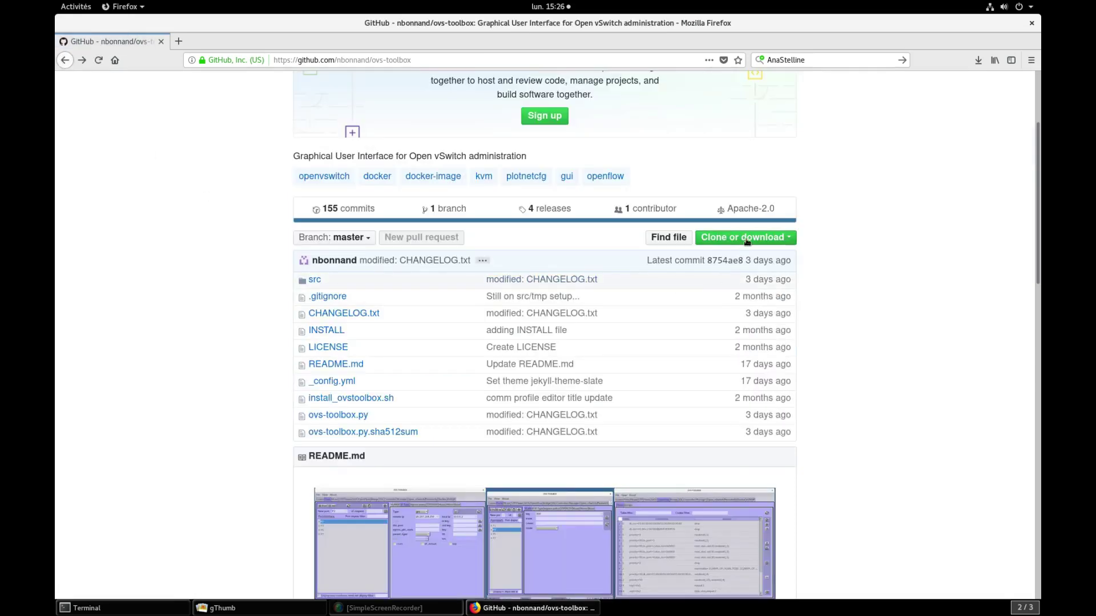
Step: Open the ovs-toolbox.py file page and show the options for saving its download link
{"action": "left_click", "coordinate": [349, 417]}
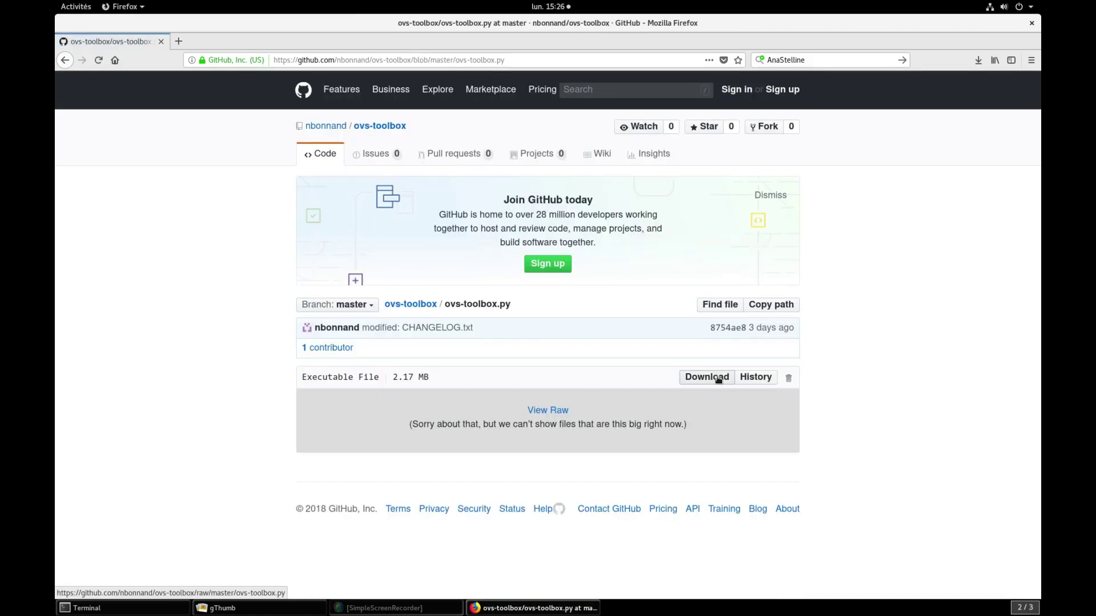
{"action": "right_click", "coordinate": [718, 379]}
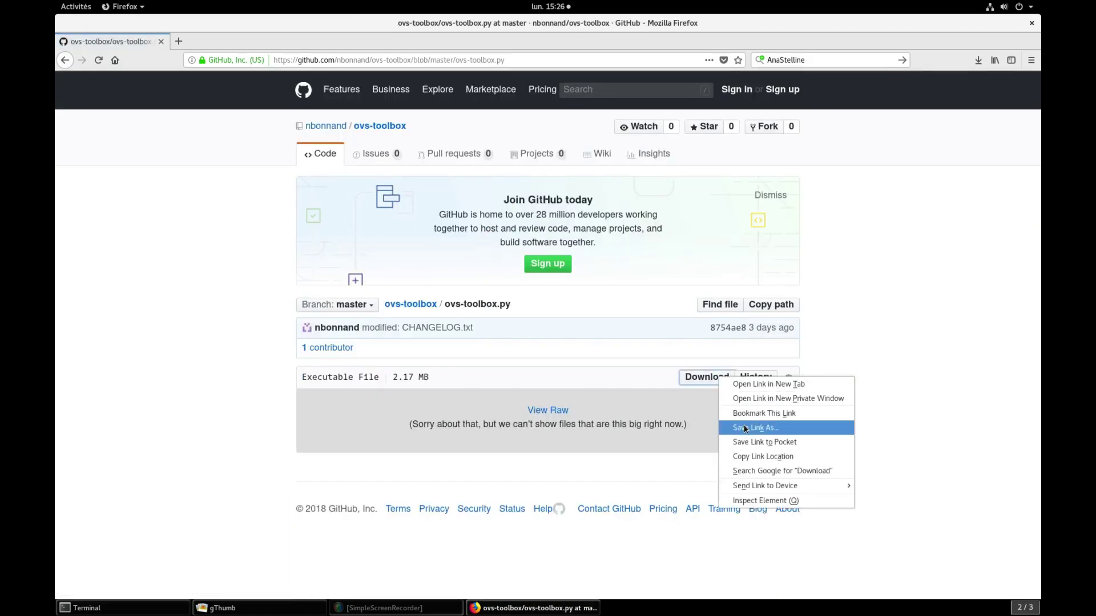
{"action": "left_click", "coordinate": [510, 608]}
Step: Switch to the Terminal and start the openvswitch and docker services with sudo systemctl
{"action": "left_click", "coordinate": [511, 609]}
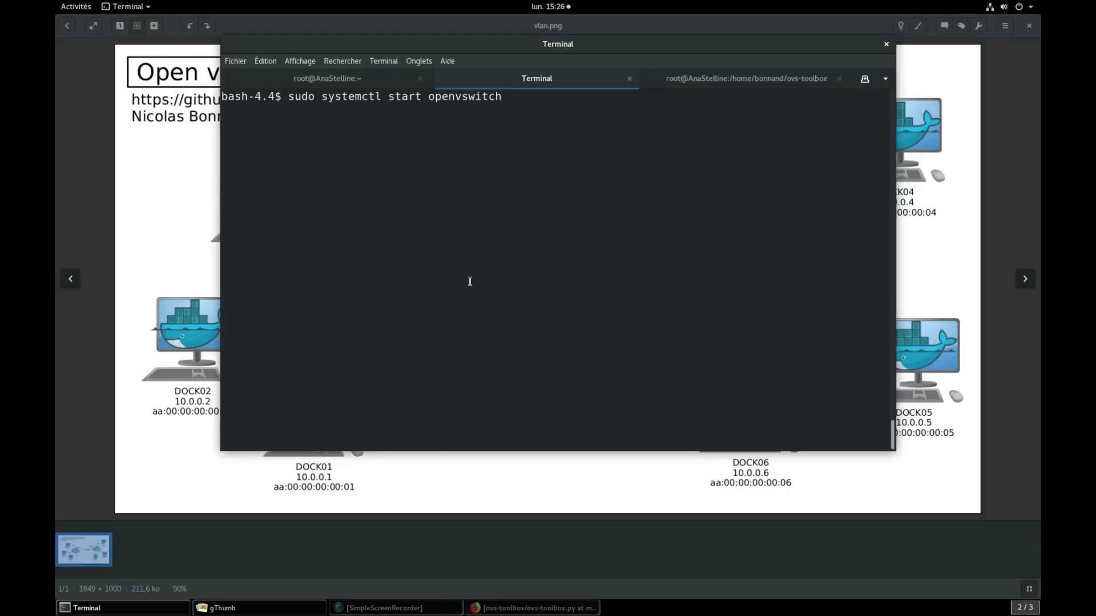
{"action": "key", "text": "Return"}
{"action": "key", "text": "Up"}
{"action": "key", "text": "BackSpace"}
{"action": "key", "text": "BackSpace"}
{"action": "key", "text": "BackSpace"}
{"action": "key", "text": "BackSpace"}
{"action": "key", "text": "BackSpace"}
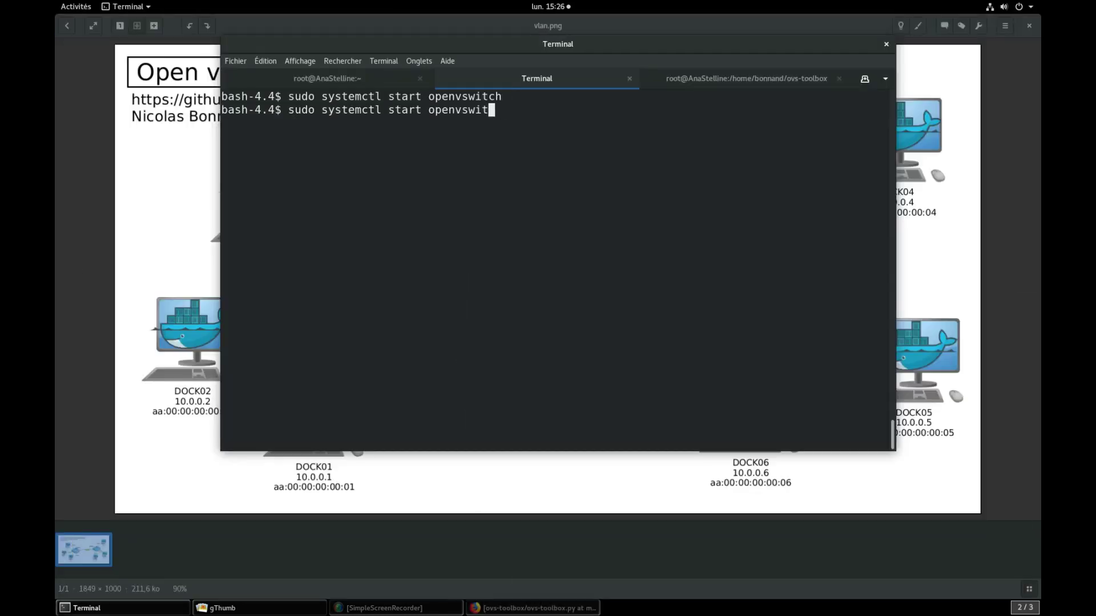
{"action": "key", "text": "BackSpace"}
{"action": "key", "text": "BackSpace"}
{"action": "key", "text": "BackSpace"}
{"action": "key", "text": "BackSpace"}
{"action": "key", "text": "BackSpace"}
{"action": "key", "text": "BackSpace"}
{"action": "type", "text": "docker"}
{"action": "key", "text": "Return"}
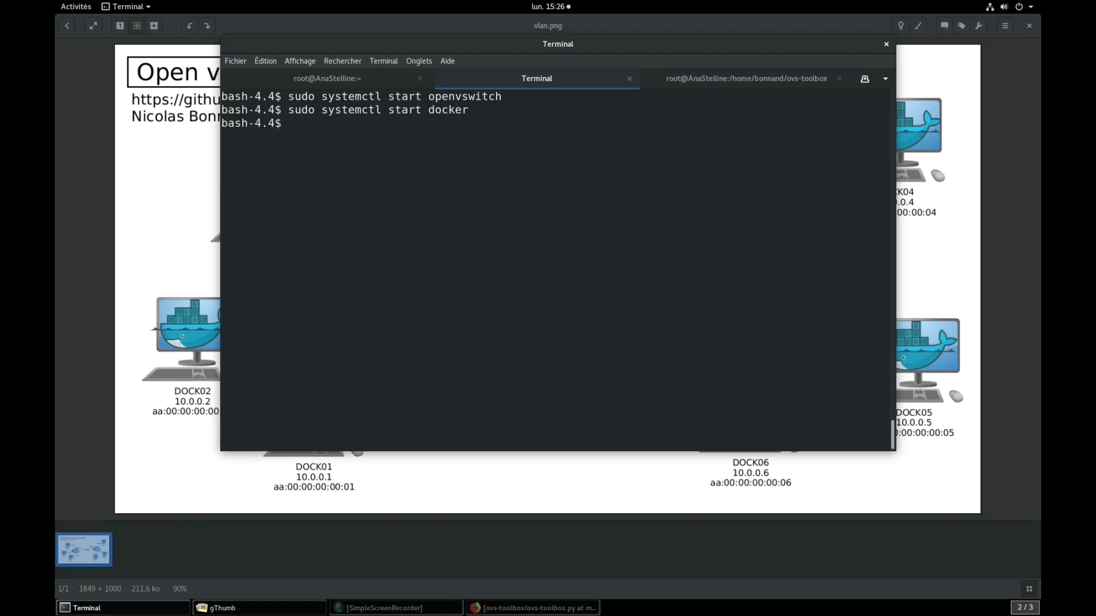
Step: Launch the ovs-toolbox application from the shell prompt
{"action": "type", "text": "ovs-too"}
{"action": "key", "text": "Tab"}
{"action": "key", "text": "Return"}
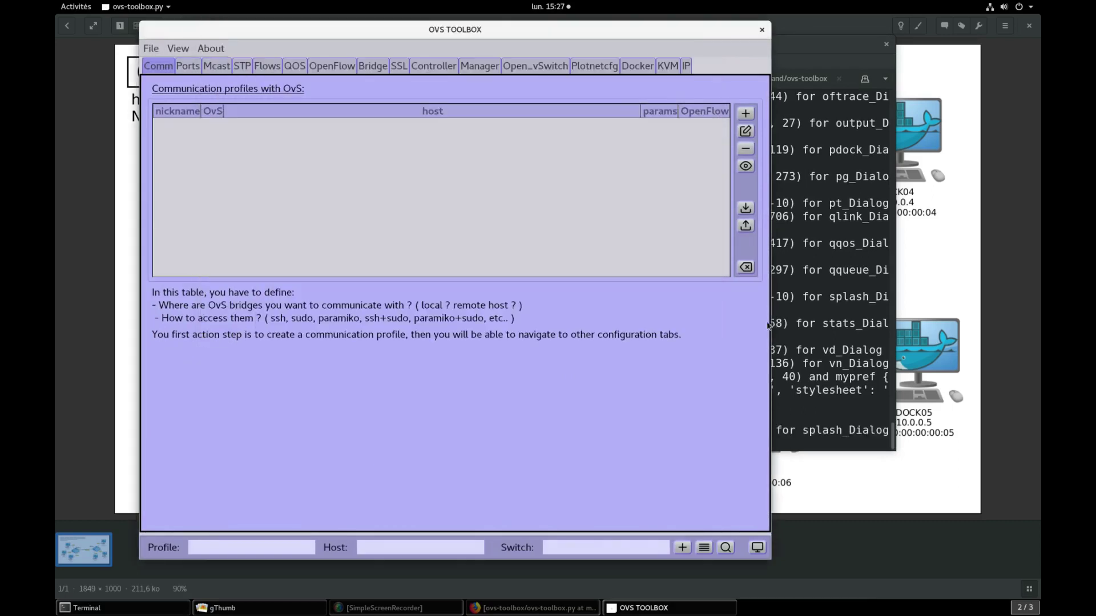
Step: Create a communication profile named mgmt_br0 with local access, sudo enabled and switch br0
{"action": "left_click", "coordinate": [744, 115]}
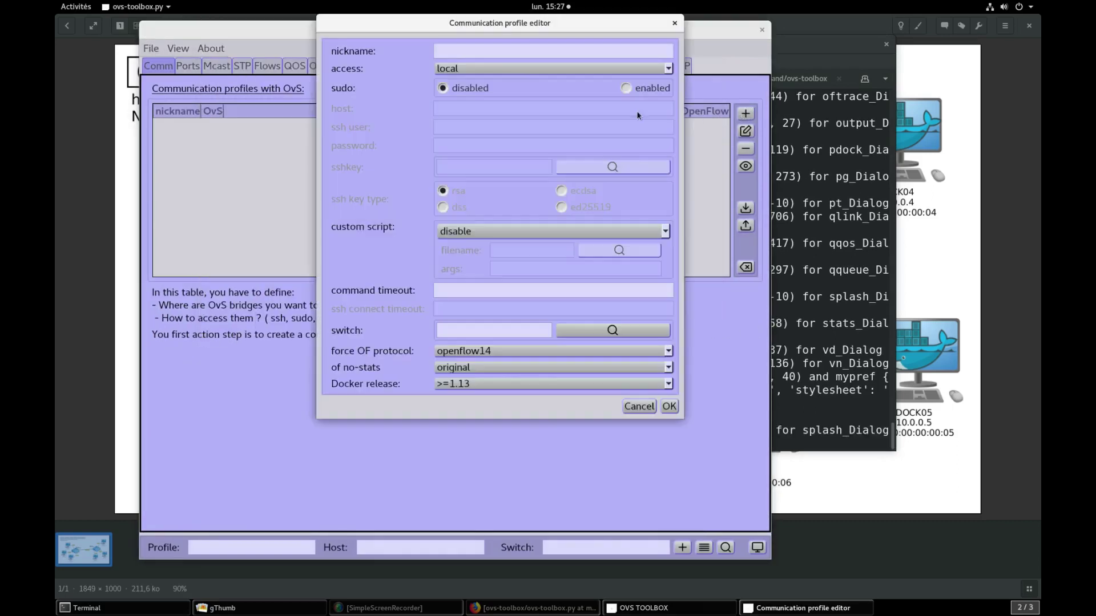
{"action": "type", "text": "mgmt_br0"}
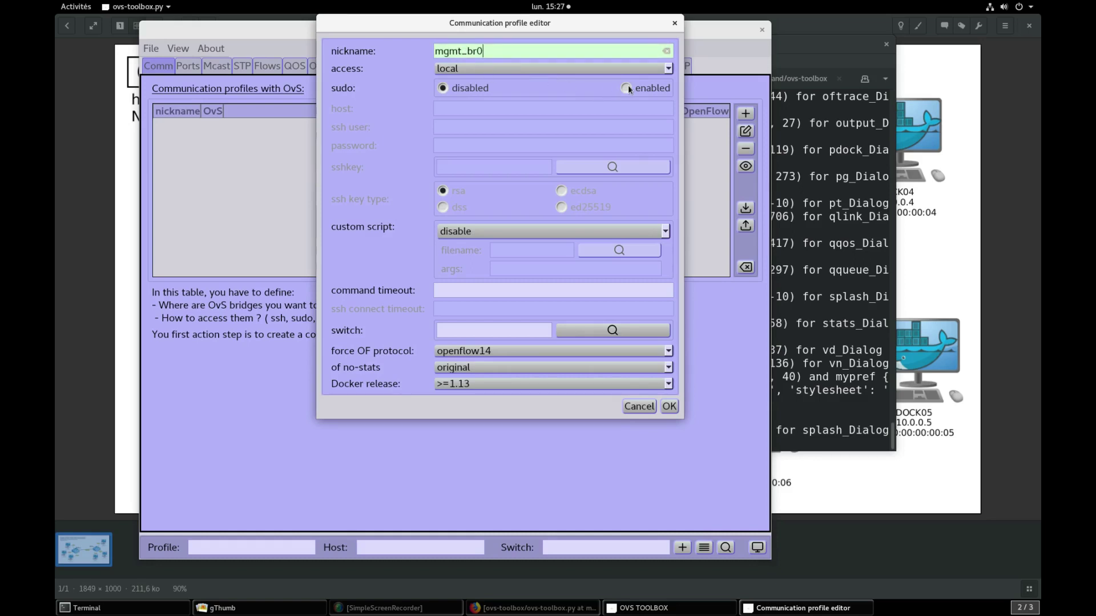
{"action": "left_click", "coordinate": [626, 88]}
{"action": "left_click", "coordinate": [453, 331]}
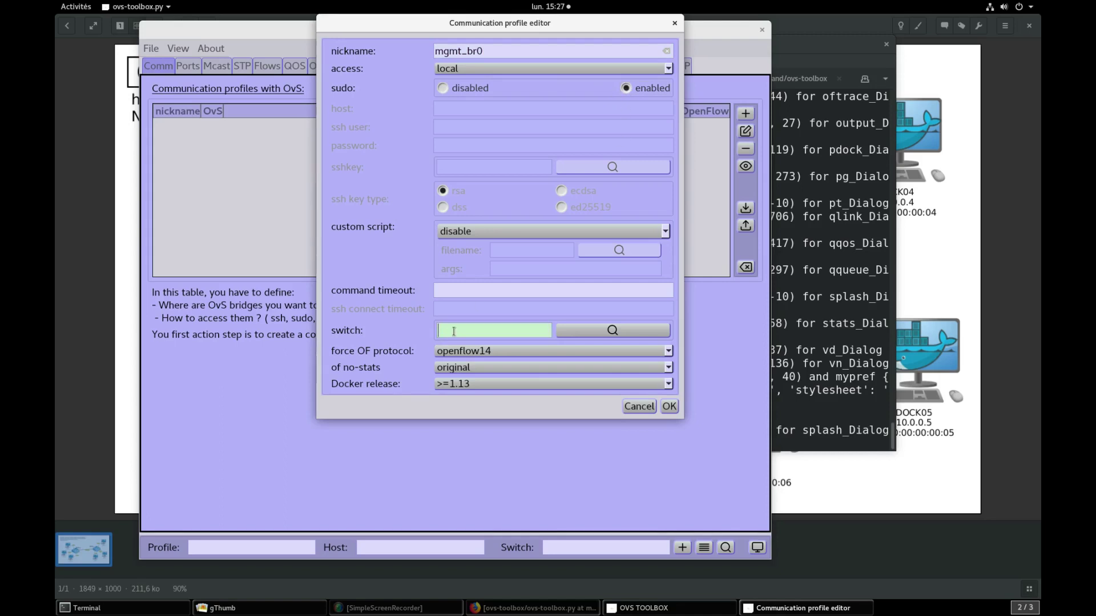
{"action": "type", "text": "br0"}
{"action": "left_click", "coordinate": [669, 407]}
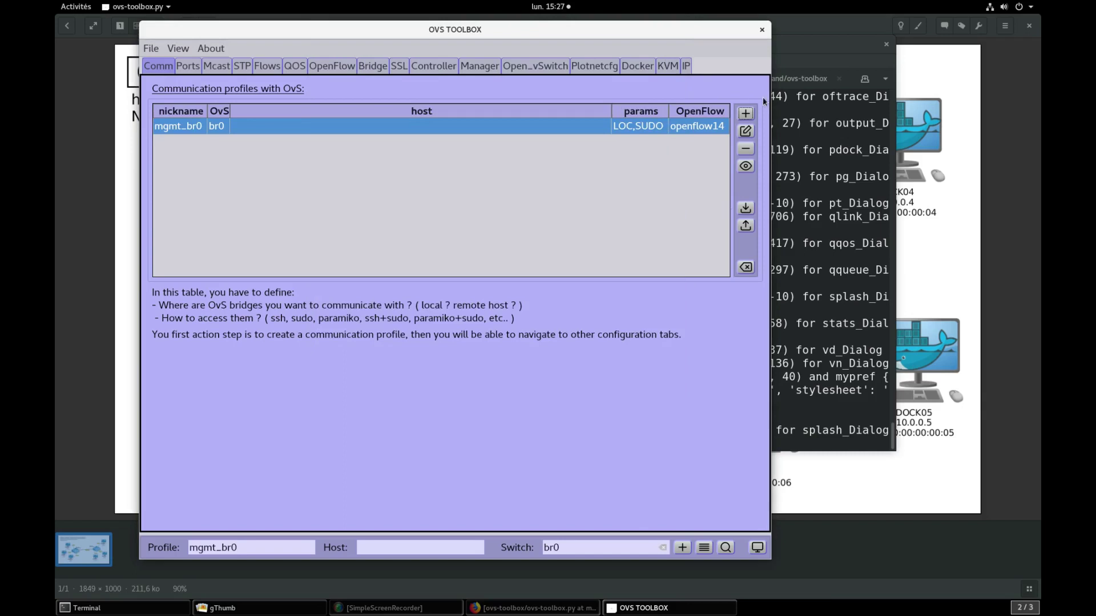
Step: Add a second local communication profile named mgmt_br1 with sudo enabled and switch br1
{"action": "left_click", "coordinate": [748, 116]}
{"action": "left_click", "coordinate": [501, 50]}
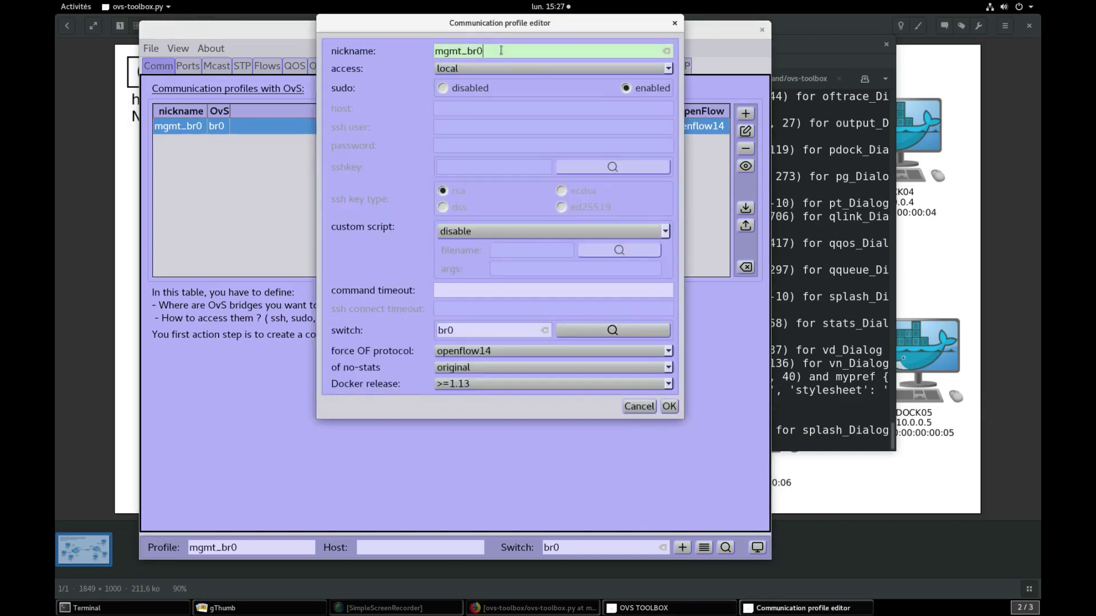
{"action": "type", "text": "1"}
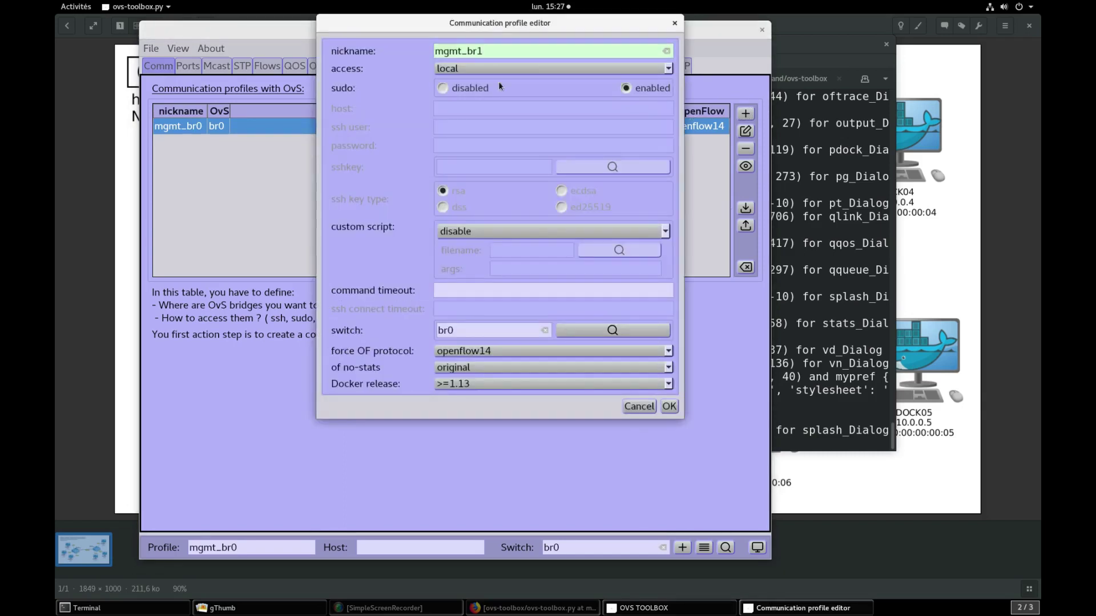
{"action": "left_click", "coordinate": [477, 327]}
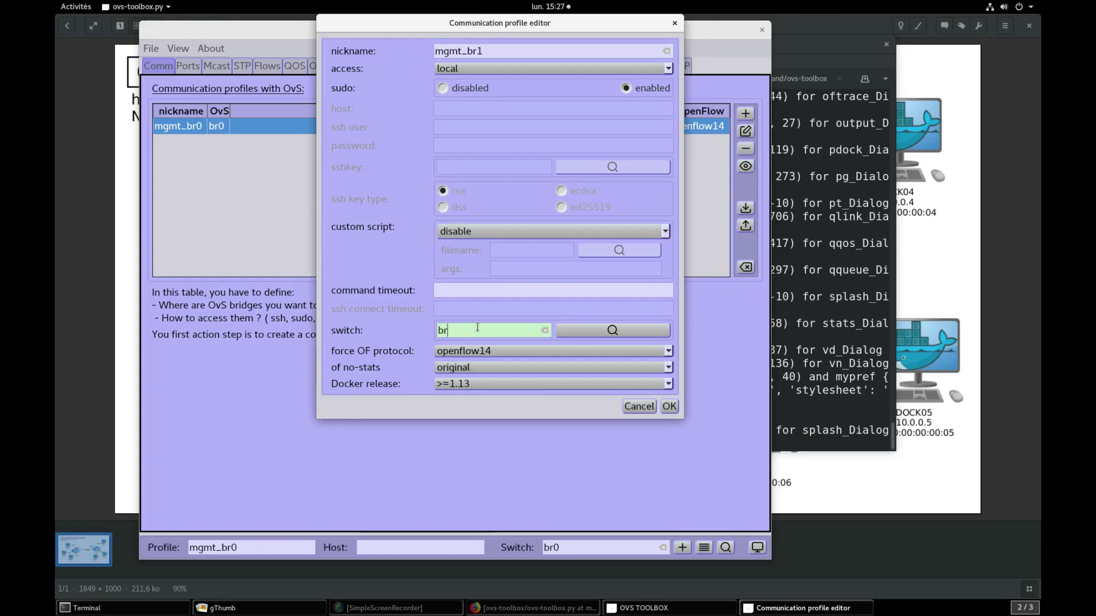
{"action": "type", "text": "1"}
{"action": "left_click", "coordinate": [670, 406]}
Step: Add bridge br0 using the mgmt_br0 profile and bridge br1 using the mgmt_br1 profile
{"action": "left_click", "coordinate": [204, 126]}
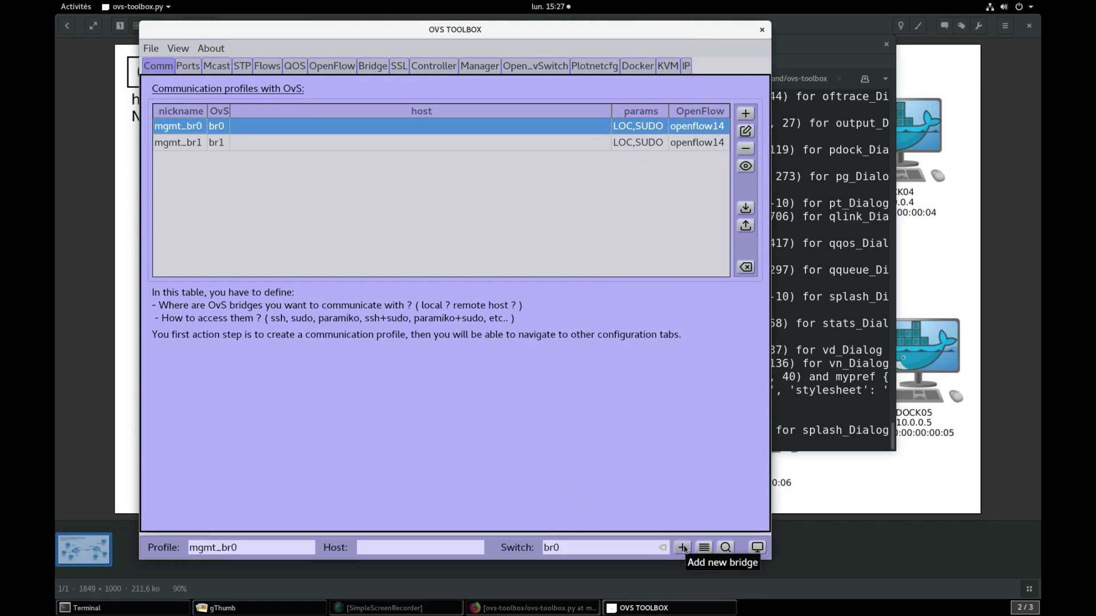
{"action": "left_click", "coordinate": [202, 143]}
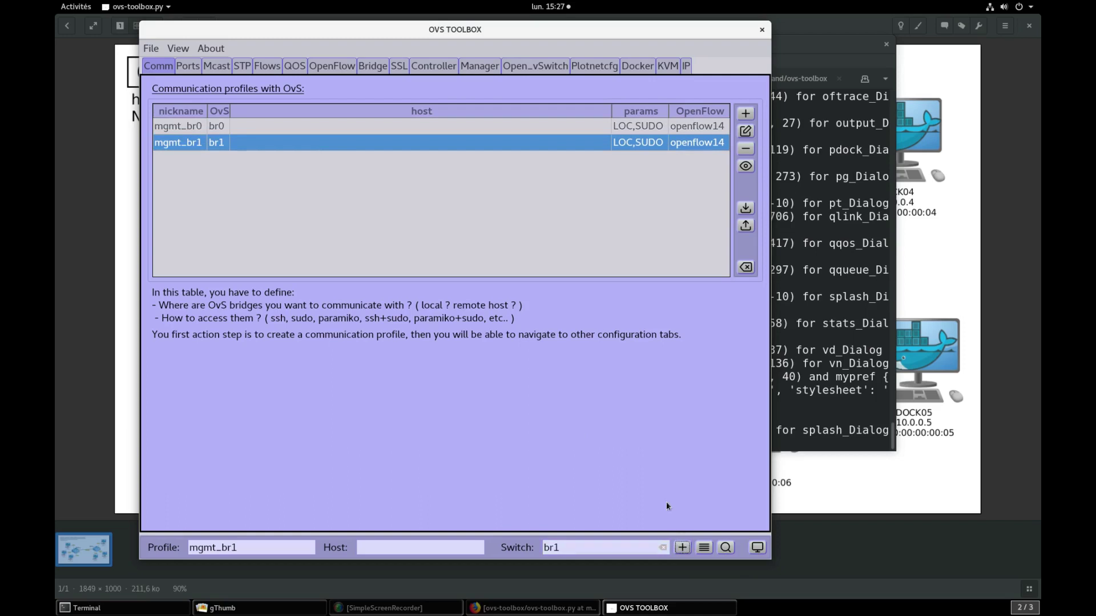
Step: Generate the Plotnetcfg network diagram and look over its full width for the br0 and br1 bridges
{"action": "left_click", "coordinate": [604, 67]}
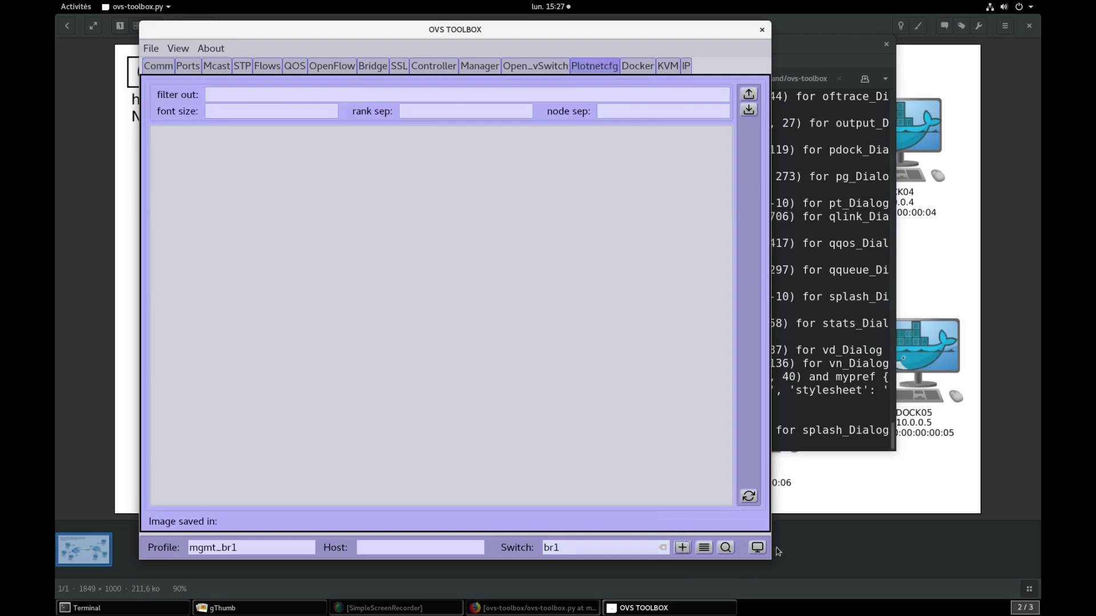
{"action": "left_click", "coordinate": [749, 496]}
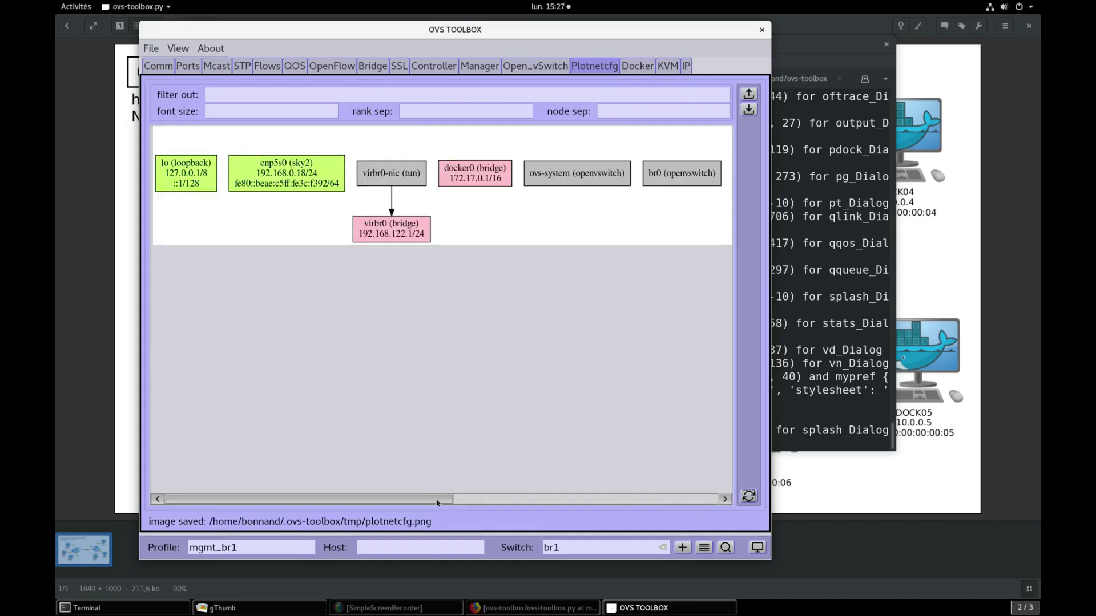
{"action": "left_click_drag", "start_coordinate": [438, 500], "coordinate": [544, 500]}
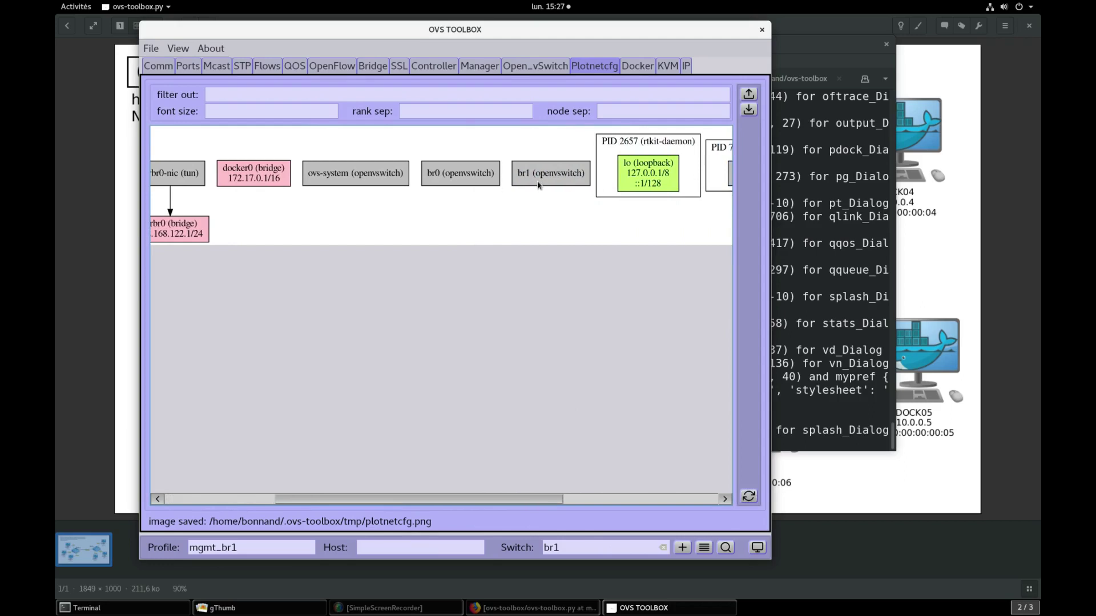
{"action": "left_click_drag", "start_coordinate": [467, 500], "coordinate": [356, 500]}
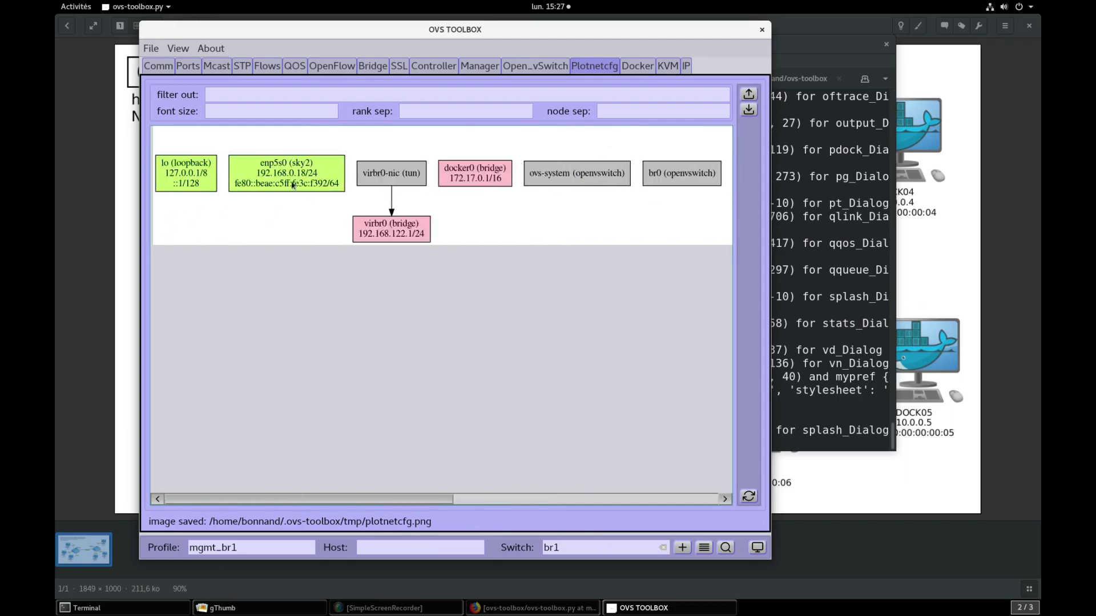
Step: Filter out "loopback" from the network diagram
{"action": "left_click", "coordinate": [231, 93]}
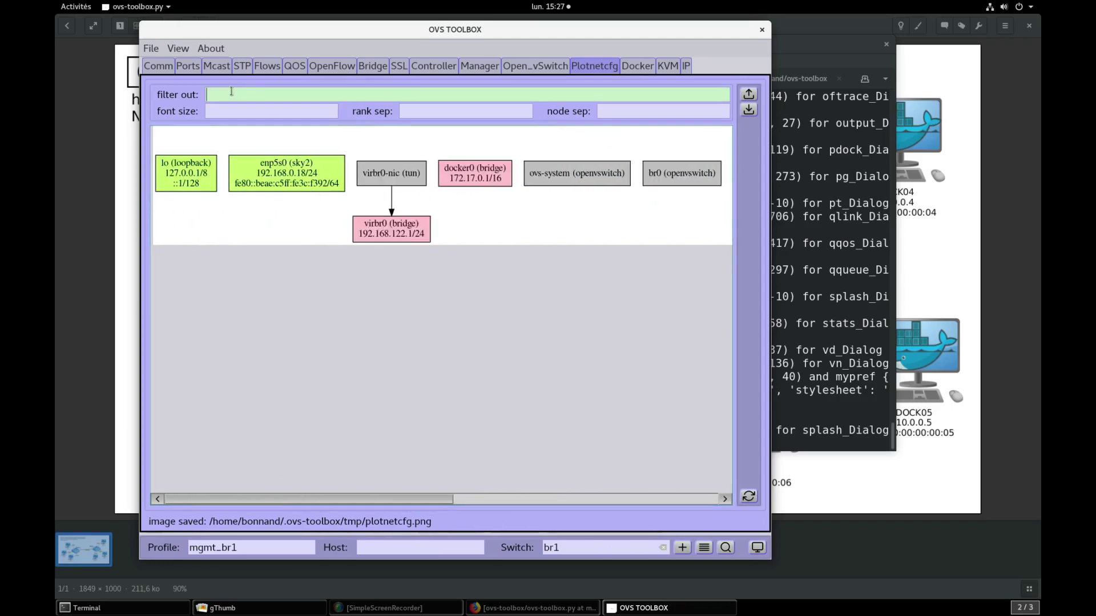
{"action": "type", "text": "loop"}
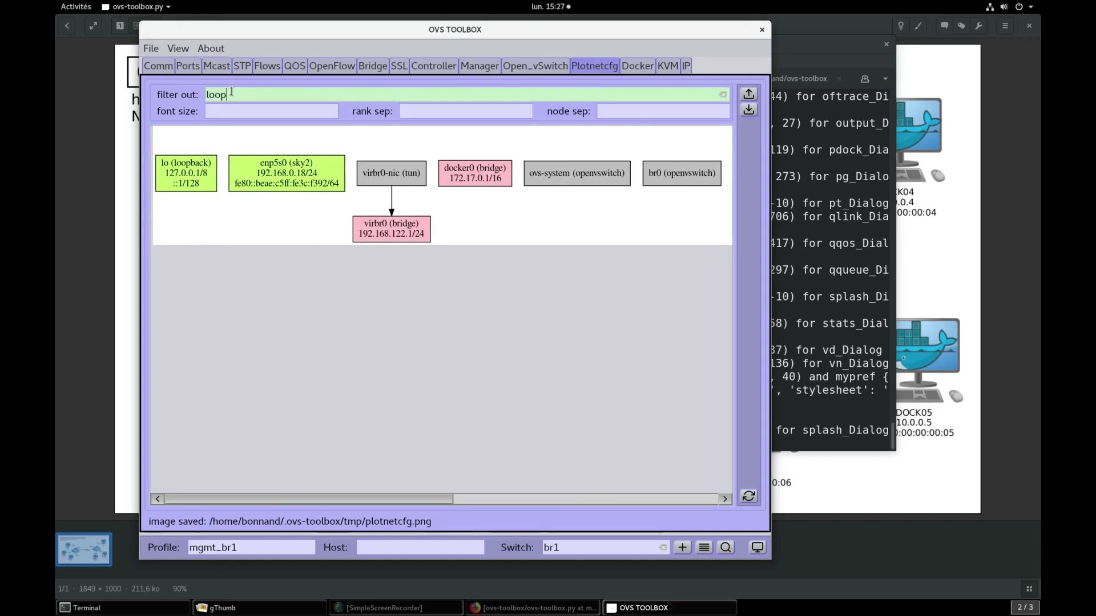
{"action": "type", "text": "back"}
{"action": "key", "text": "Return"}
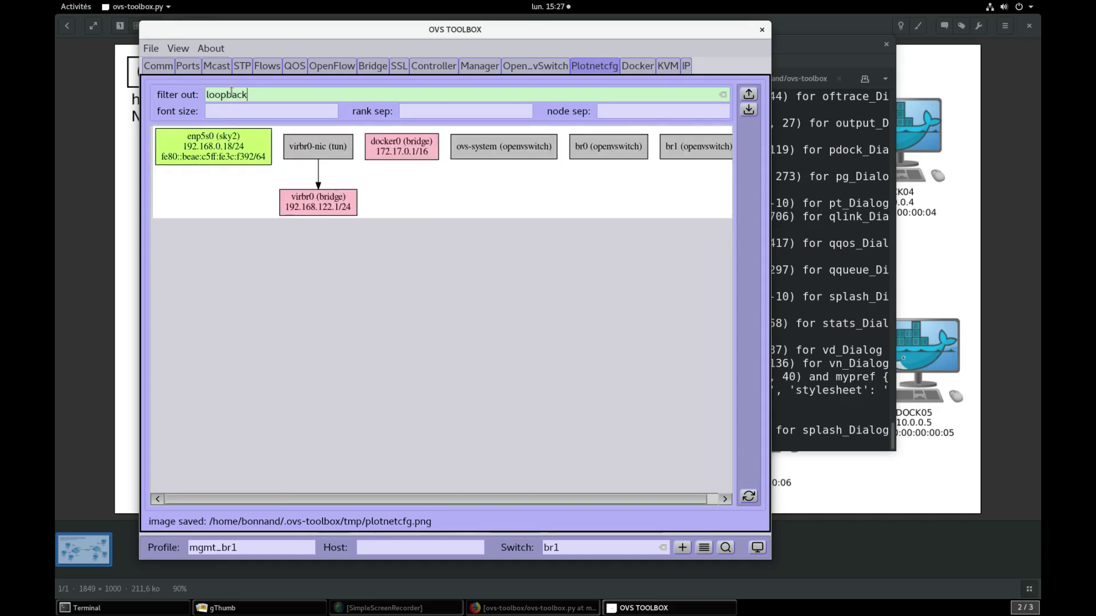
Step: Load the diagram's filter keywords from the file filter_local_01.txt
{"action": "left_click", "coordinate": [748, 109]}
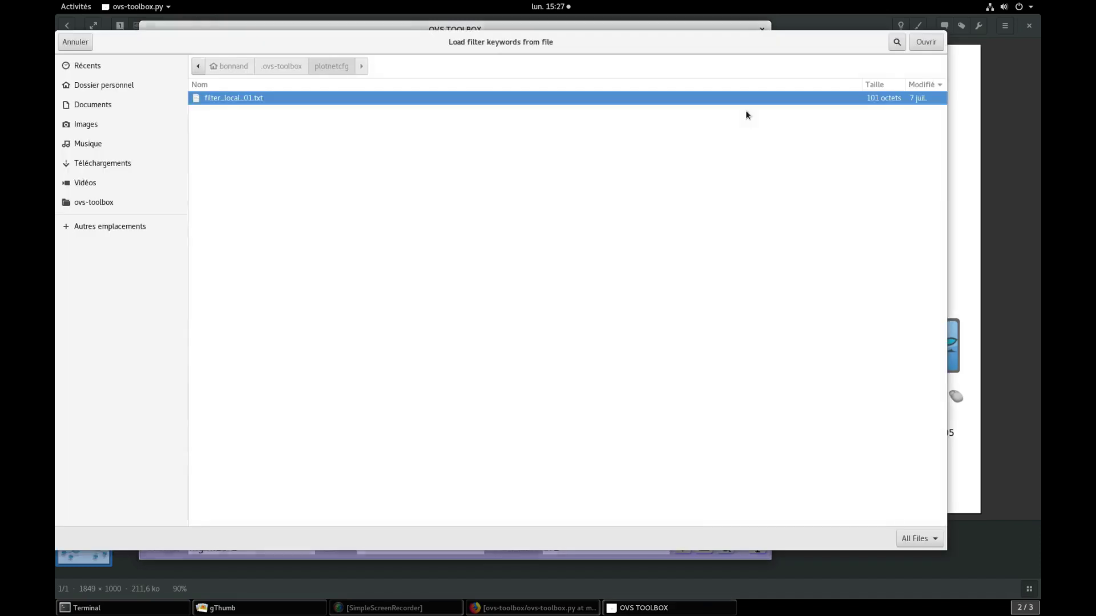
{"action": "left_click", "coordinate": [923, 41]}
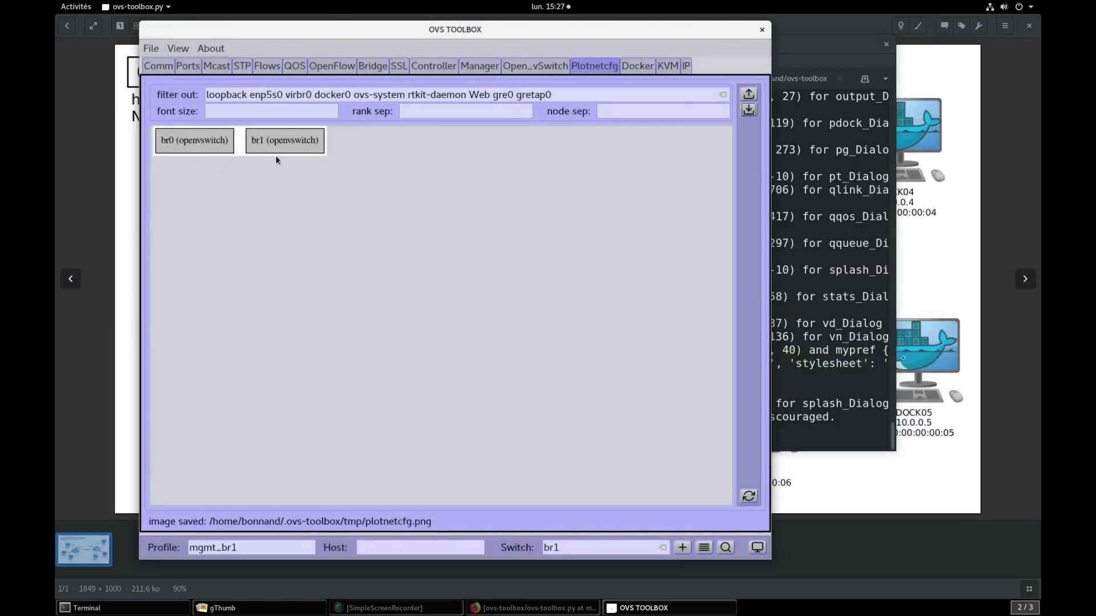
Step: Review the vlan.png topology in gThumb, and make mgmt_br0 the active communication profile in OVS Toolbox
{"action": "left_click", "coordinate": [122, 156]}
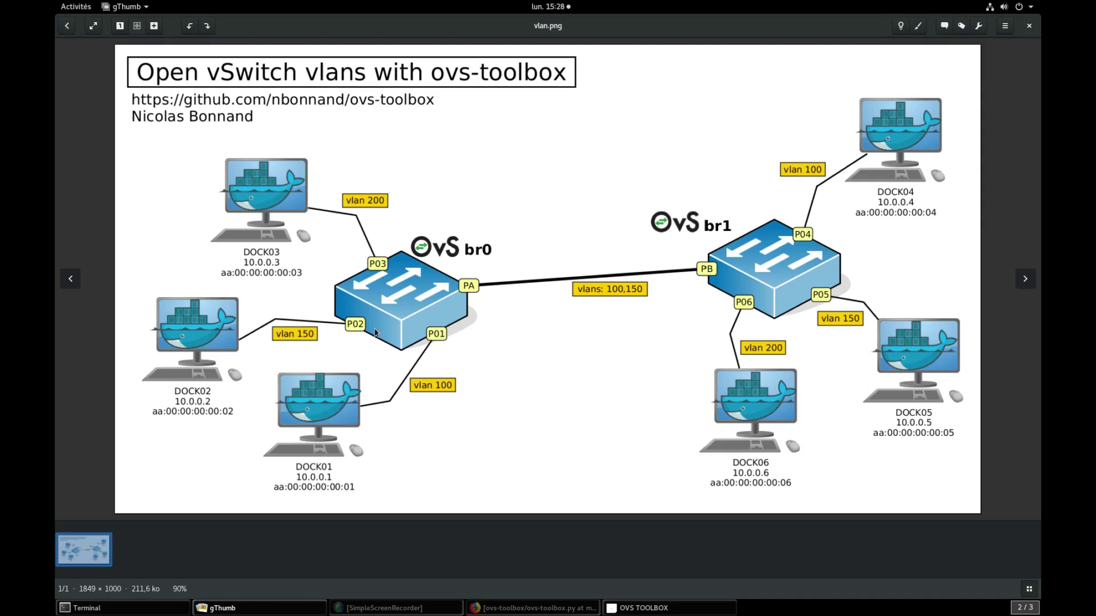
{"action": "left_click", "coordinate": [642, 608]}
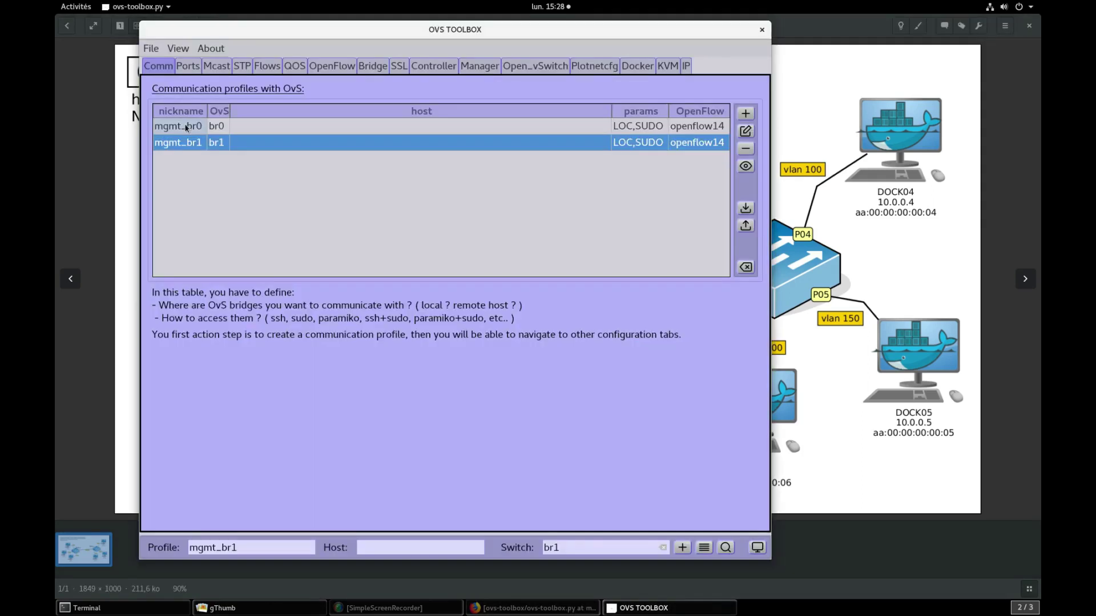
{"action": "left_click", "coordinate": [185, 126]}
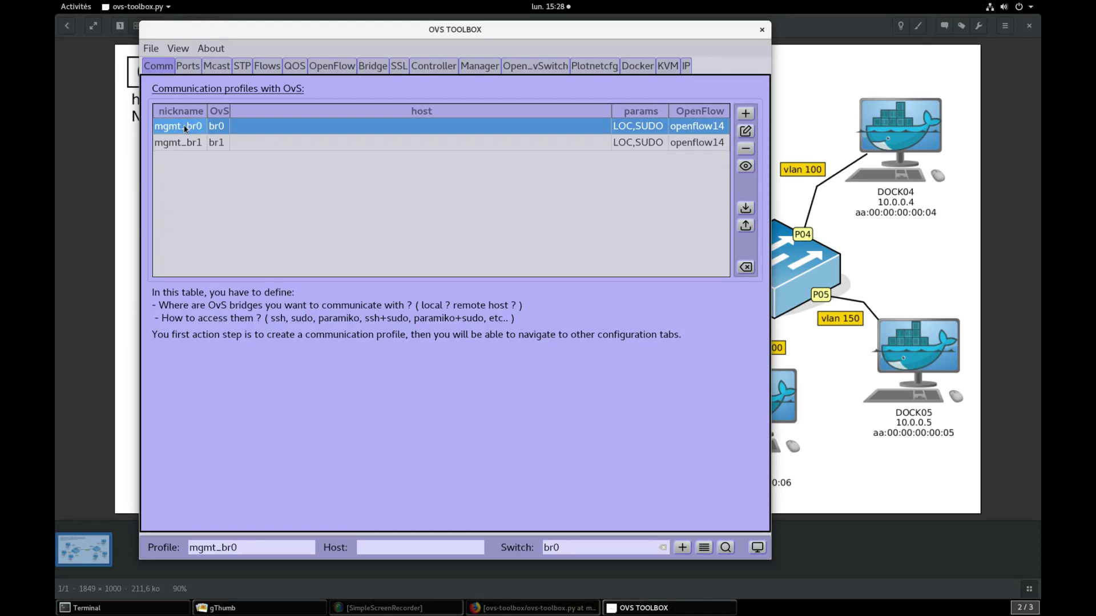
Step: List the available Docker images and select fedora01 as the image to run
{"action": "left_click", "coordinate": [635, 68]}
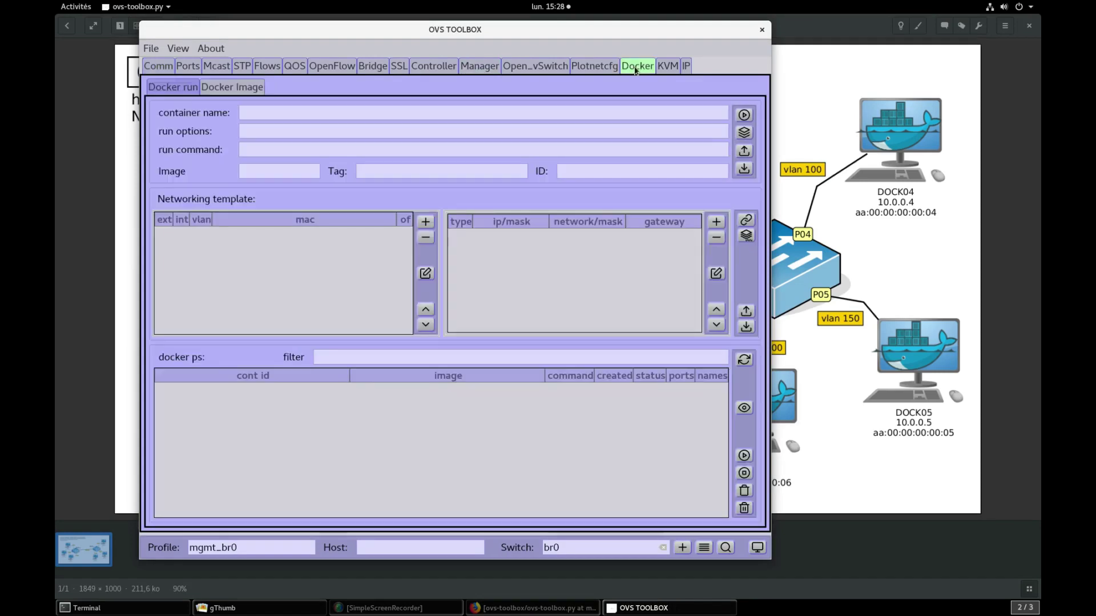
{"action": "left_click", "coordinate": [234, 88]}
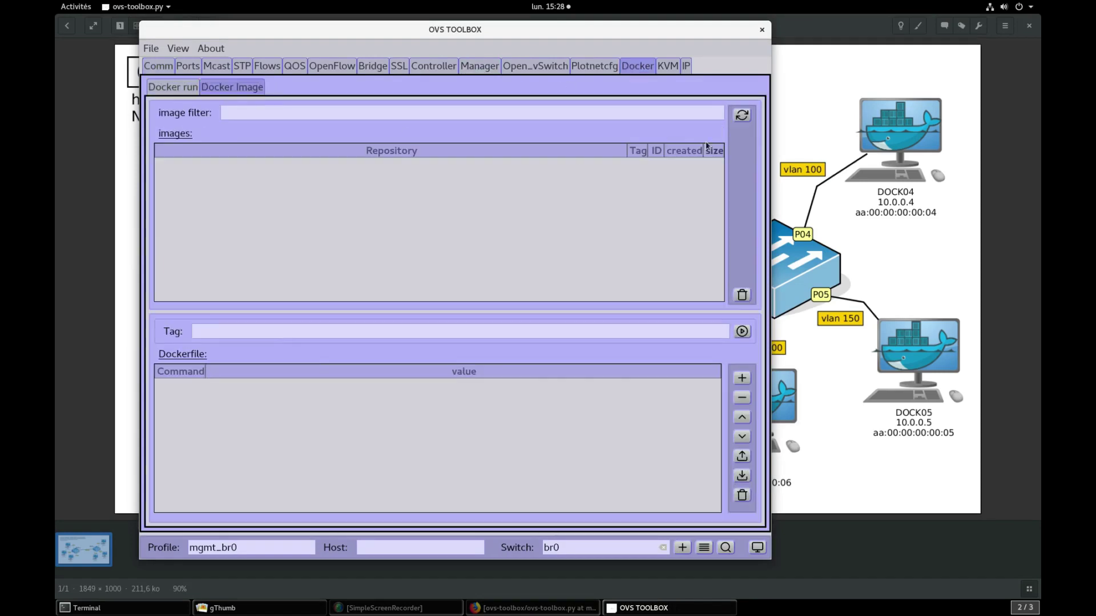
{"action": "left_click", "coordinate": [742, 115]}
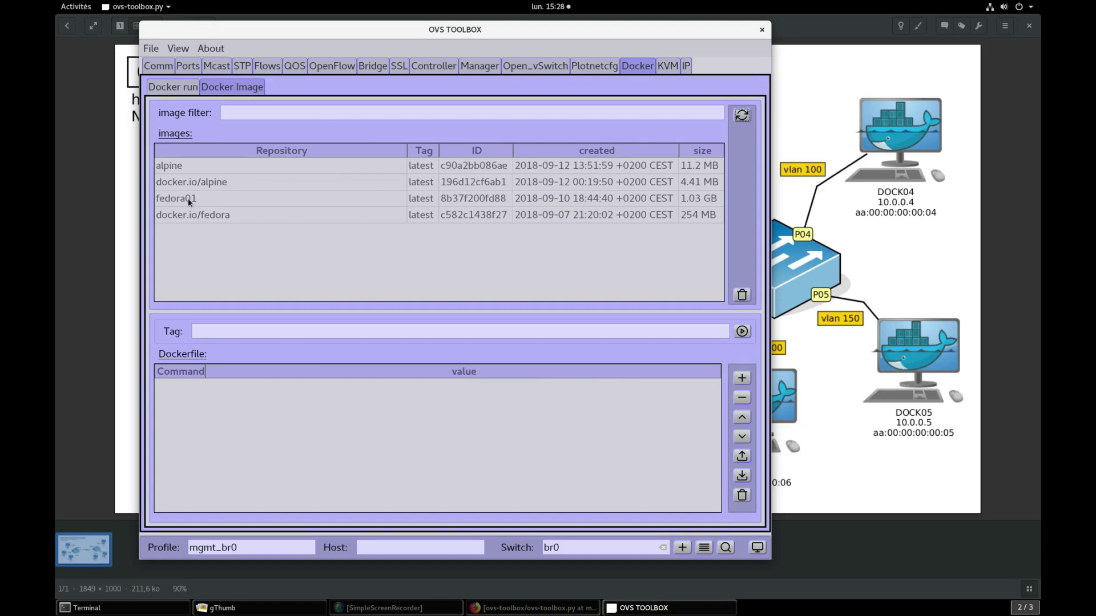
{"action": "left_click", "coordinate": [189, 200]}
Step: Set the container name to DOCK$$ and load the Docker run parameters from _DEMO_docker_run_params_01.txt
{"action": "left_click", "coordinate": [177, 93]}
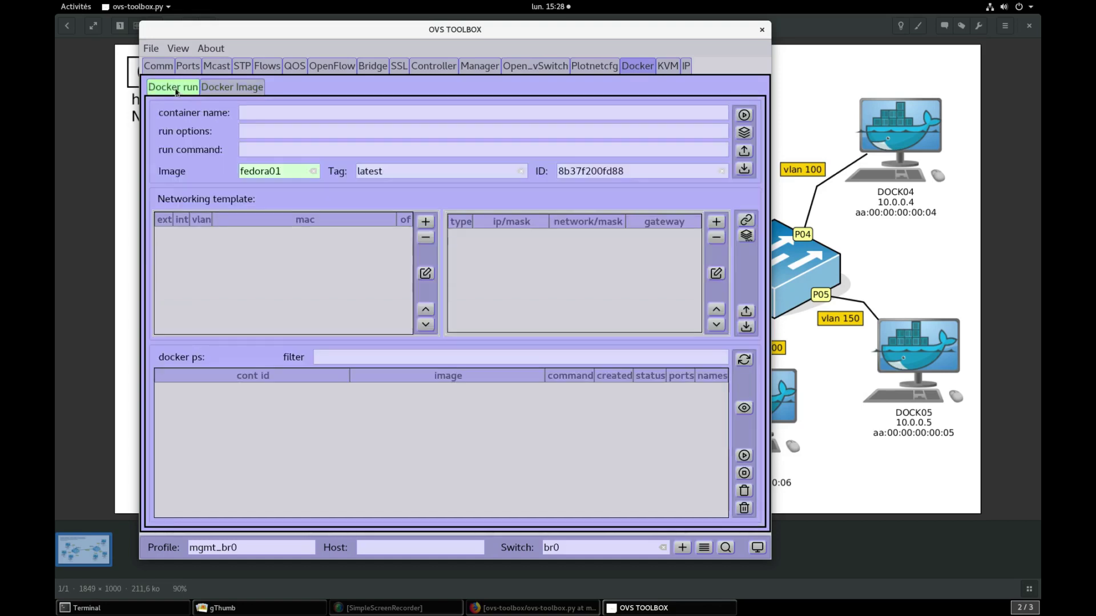
{"action": "left_click", "coordinate": [260, 109]}
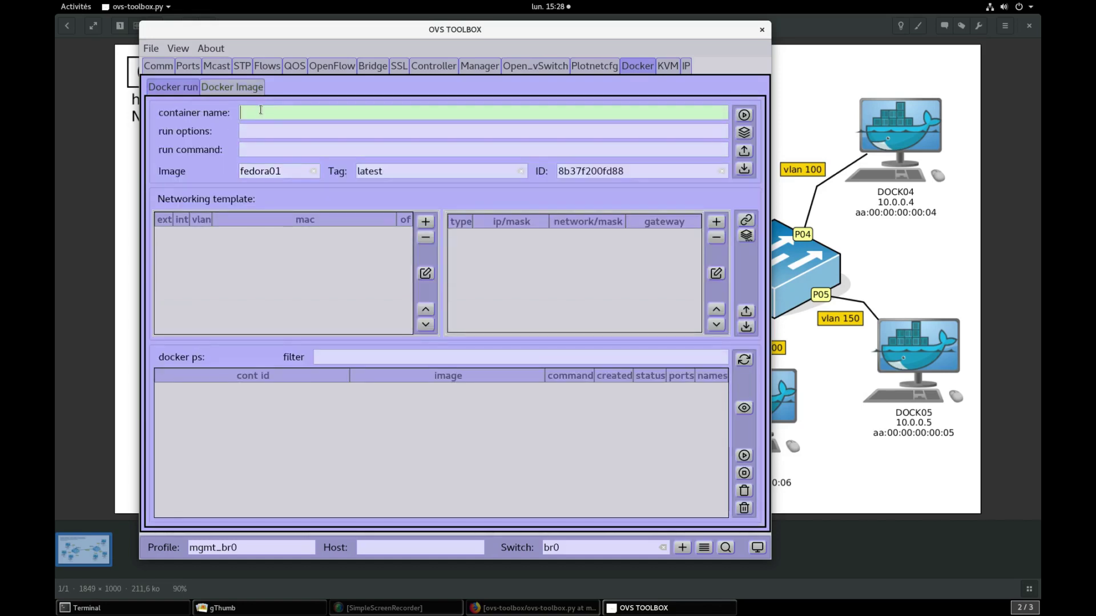
{"action": "type", "text": "DOCK$$"}
{"action": "left_click", "coordinate": [273, 133]}
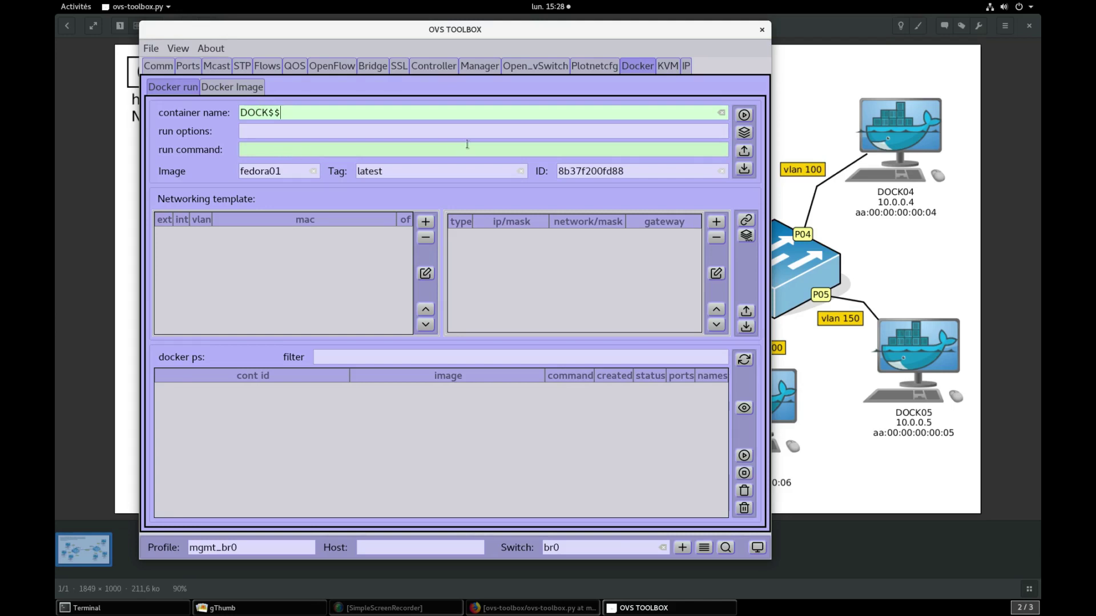
{"action": "left_click", "coordinate": [743, 168]}
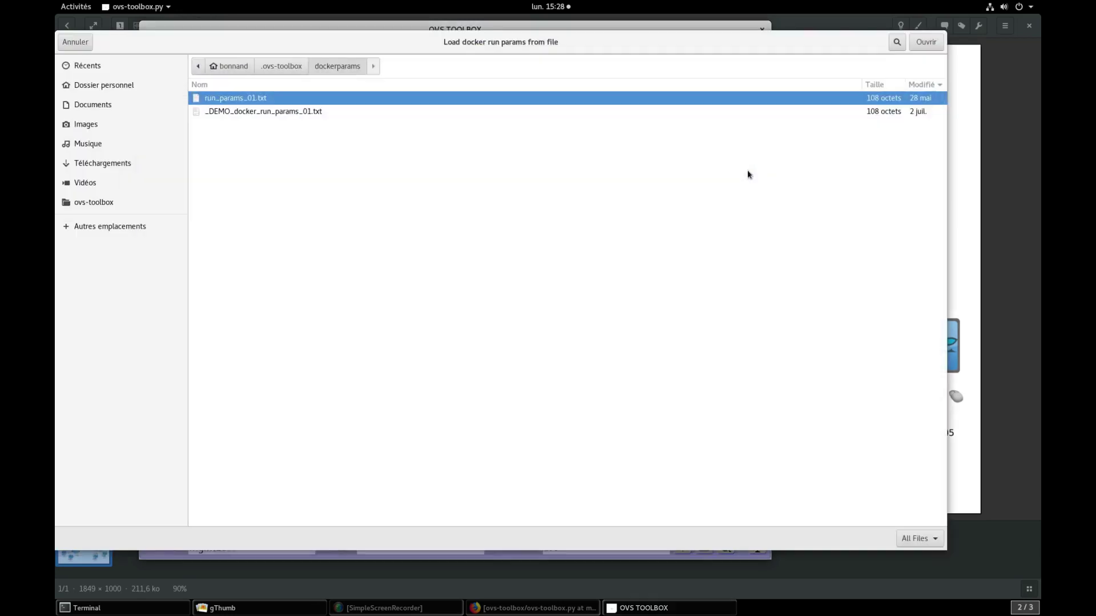
{"action": "left_click", "coordinate": [334, 113]}
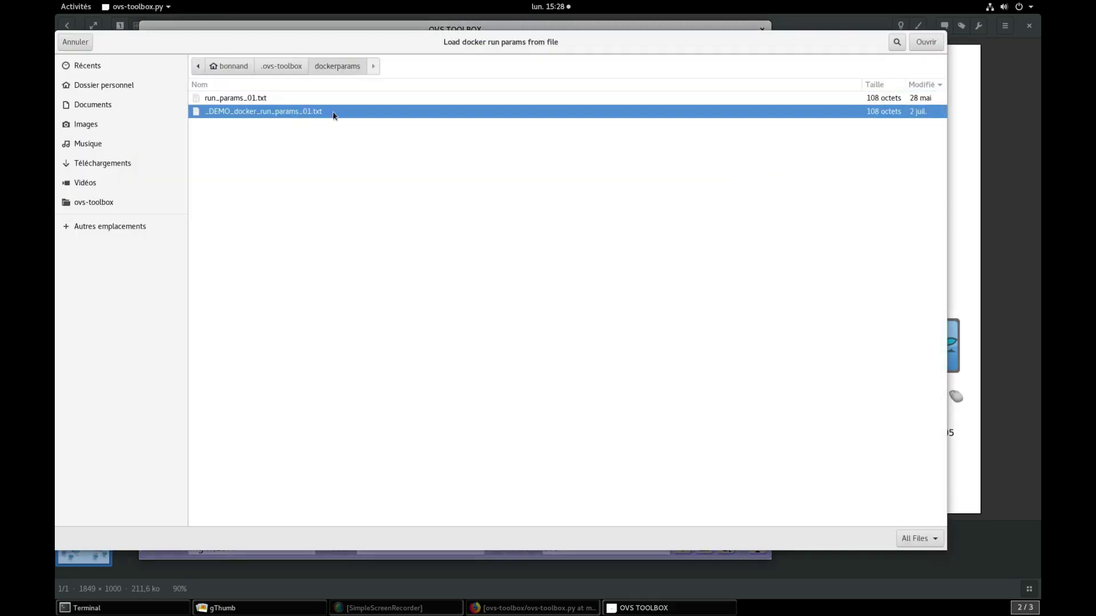
{"action": "left_click", "coordinate": [926, 42]}
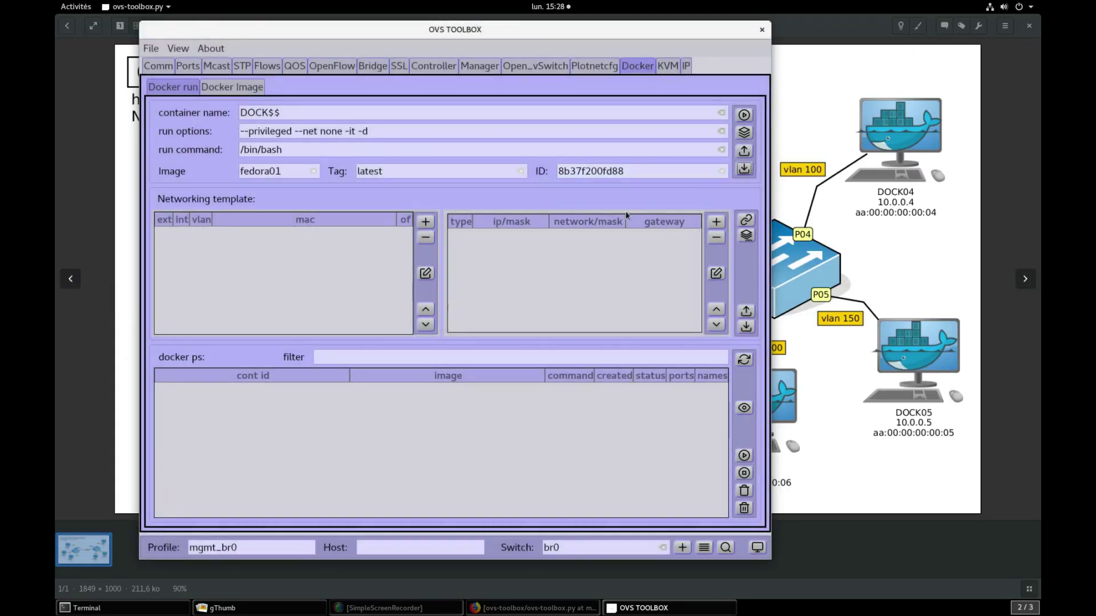
Step: Create the containers by iteration, replacing $$ anywhere with values from 01 to 03
{"action": "left_click", "coordinate": [745, 132]}
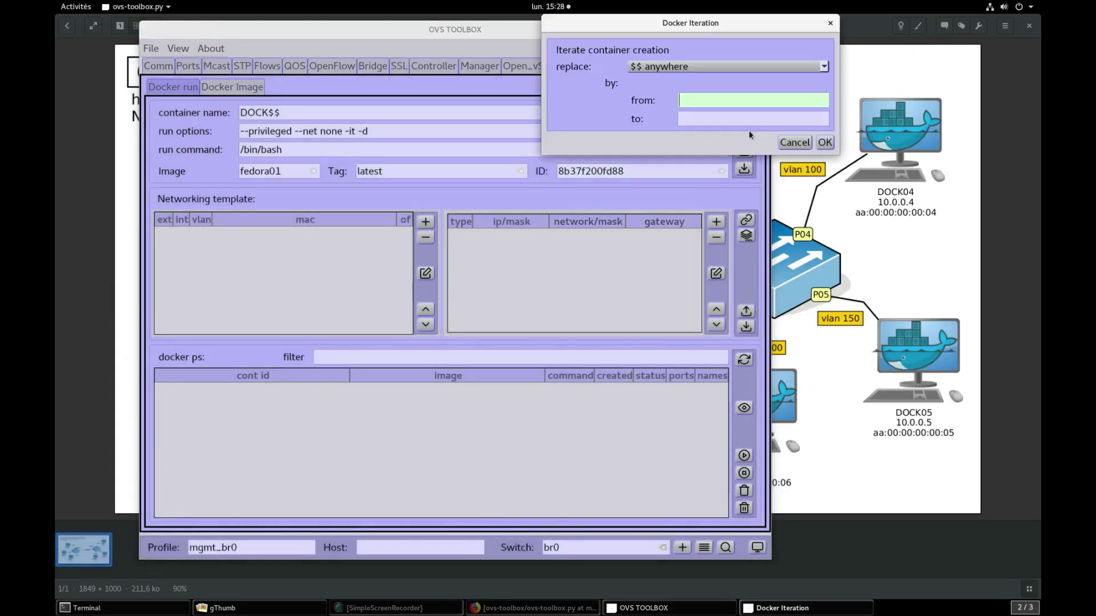
{"action": "type", "text": "01"}
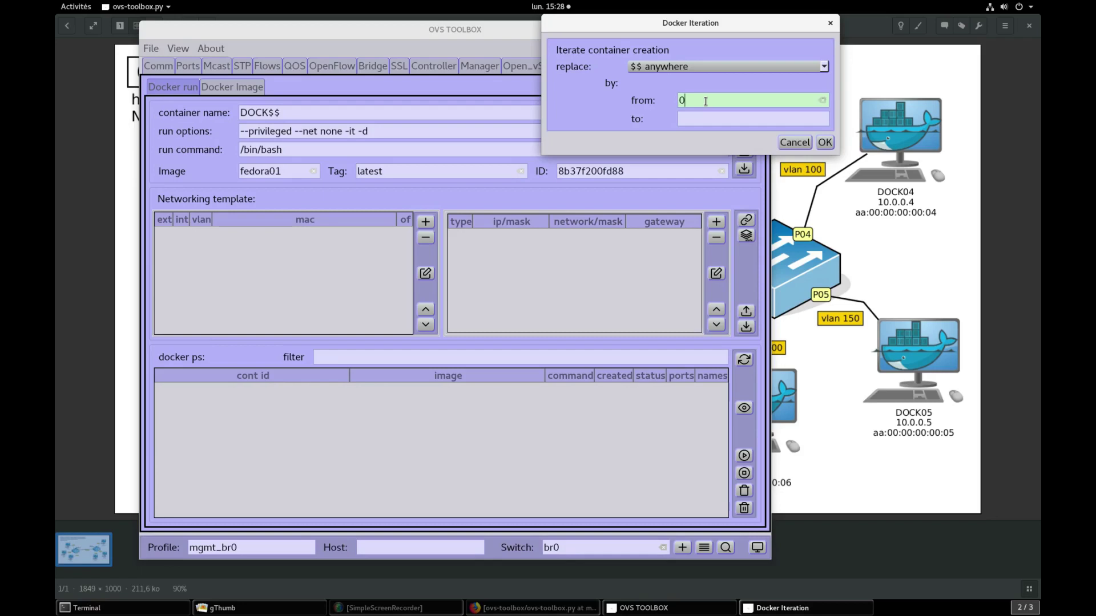
{"action": "left_click", "coordinate": [708, 119]}
{"action": "type", "text": "03"}
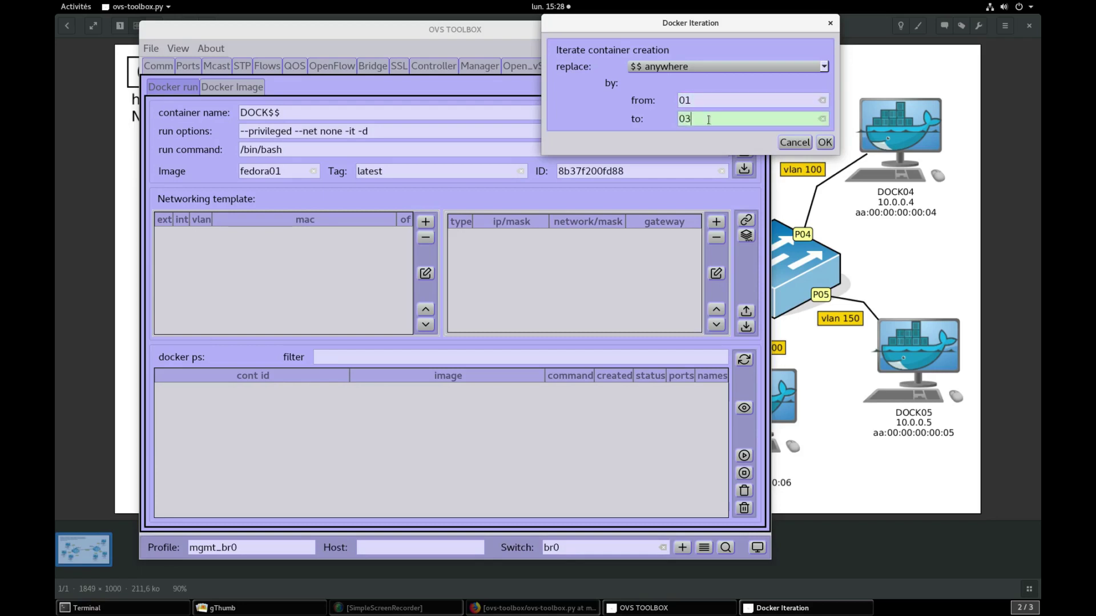
{"action": "left_click", "coordinate": [824, 142]}
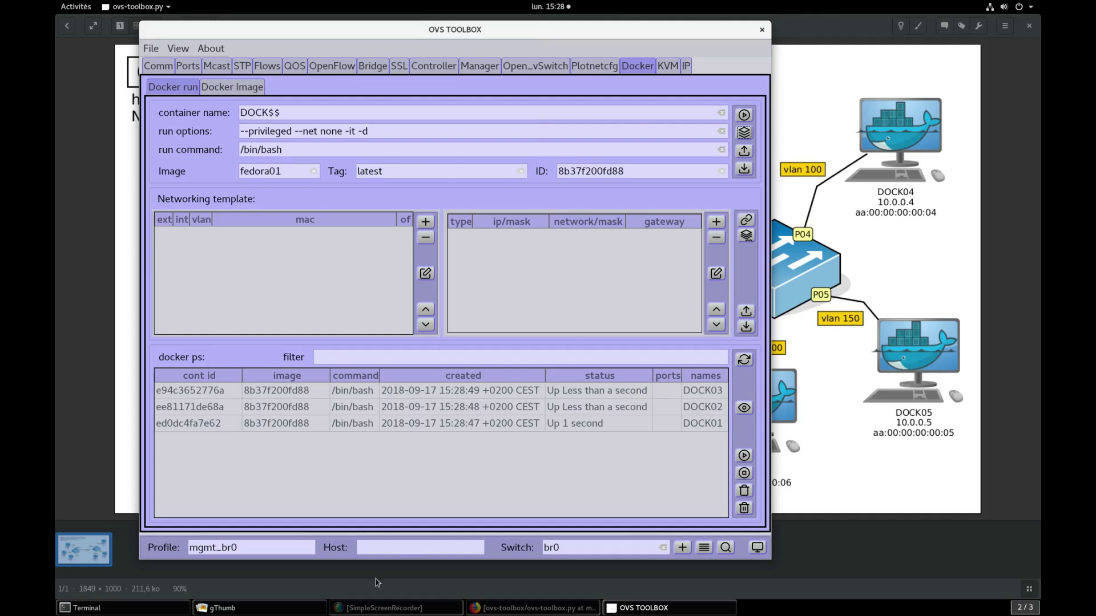
Step: Switch to the terminal, attach to container DOCK01 and list its network interfaces with ip a
{"action": "left_click", "coordinate": [181, 609]}
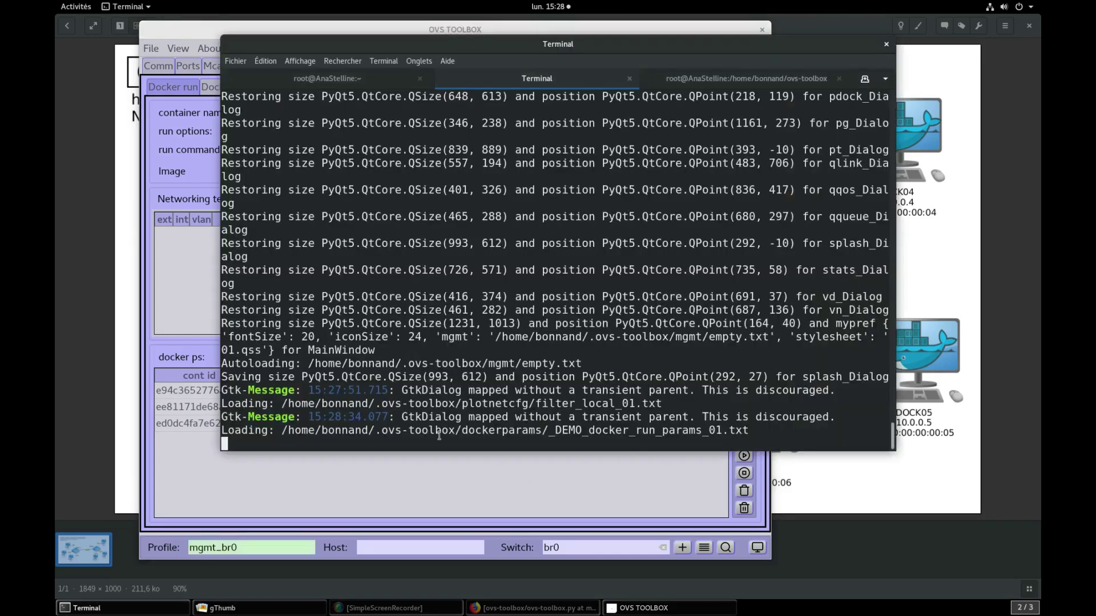
{"action": "left_click", "coordinate": [755, 81]}
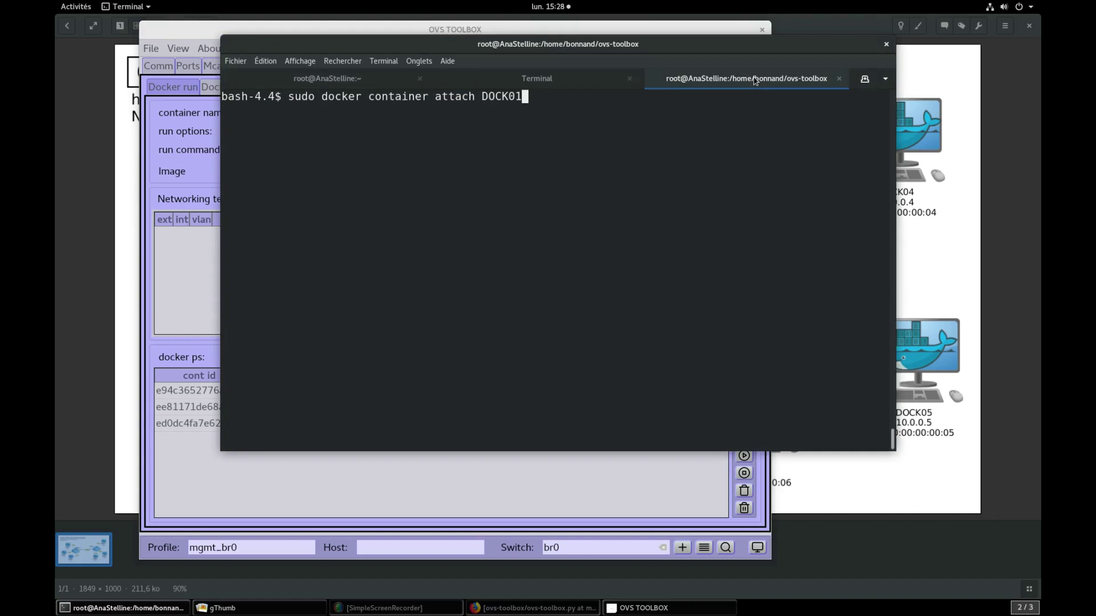
{"action": "key", "text": "Return"}
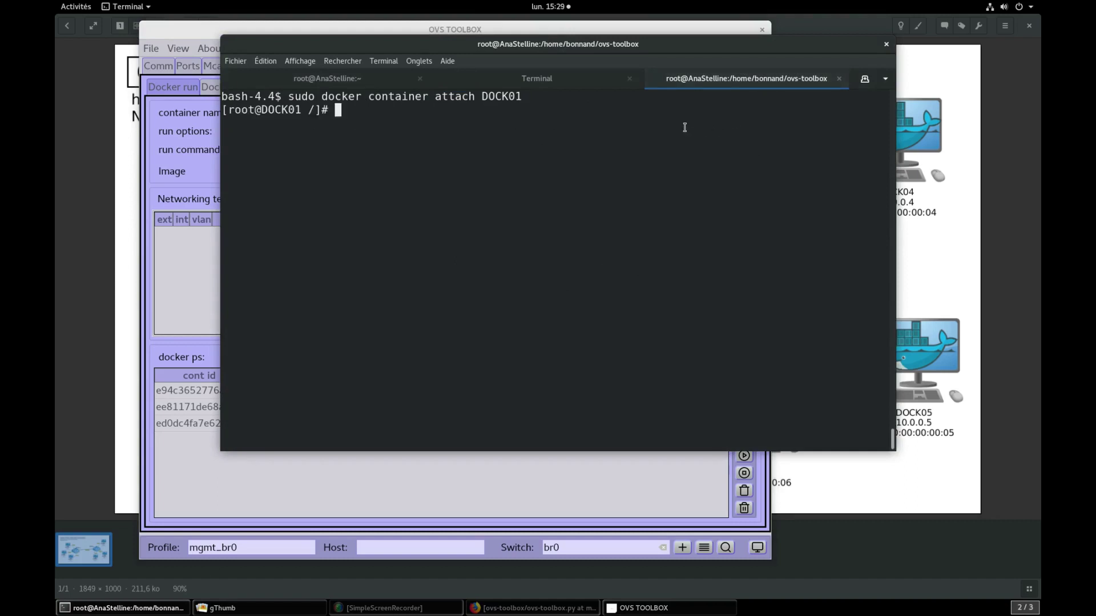
{"action": "type", "text": "ip a"}
{"action": "key", "text": "Return"}
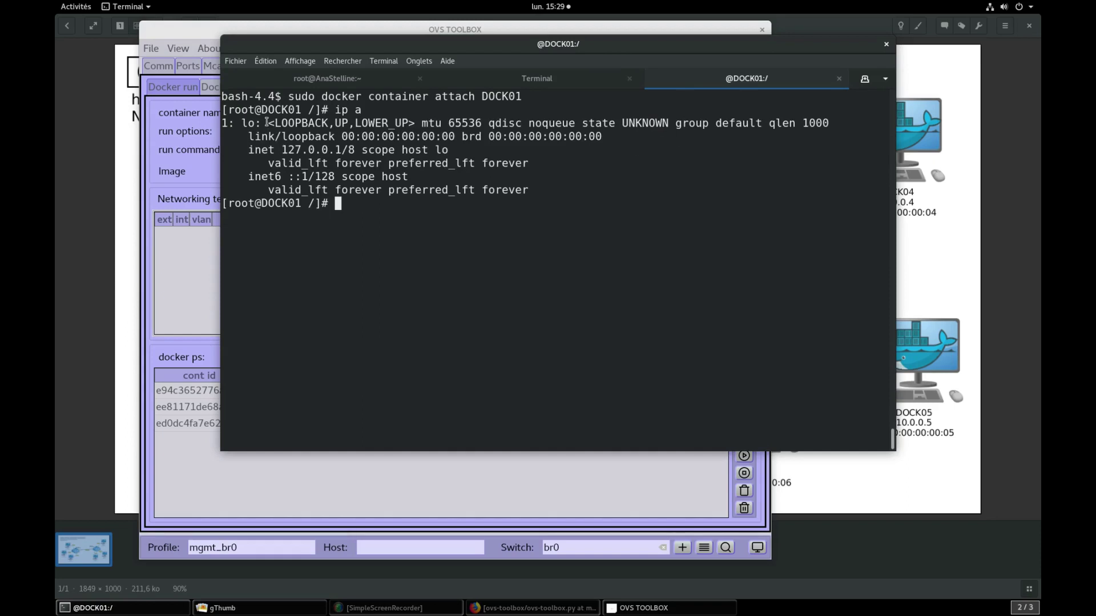
Step: Return to OVS Toolbox and examine the --net none part of the container run options
{"action": "left_click", "coordinate": [203, 26]}
{"action": "left_click", "coordinate": [295, 131]}
{"action": "left_click_drag", "start_coordinate": [295, 131], "coordinate": [340, 138]}
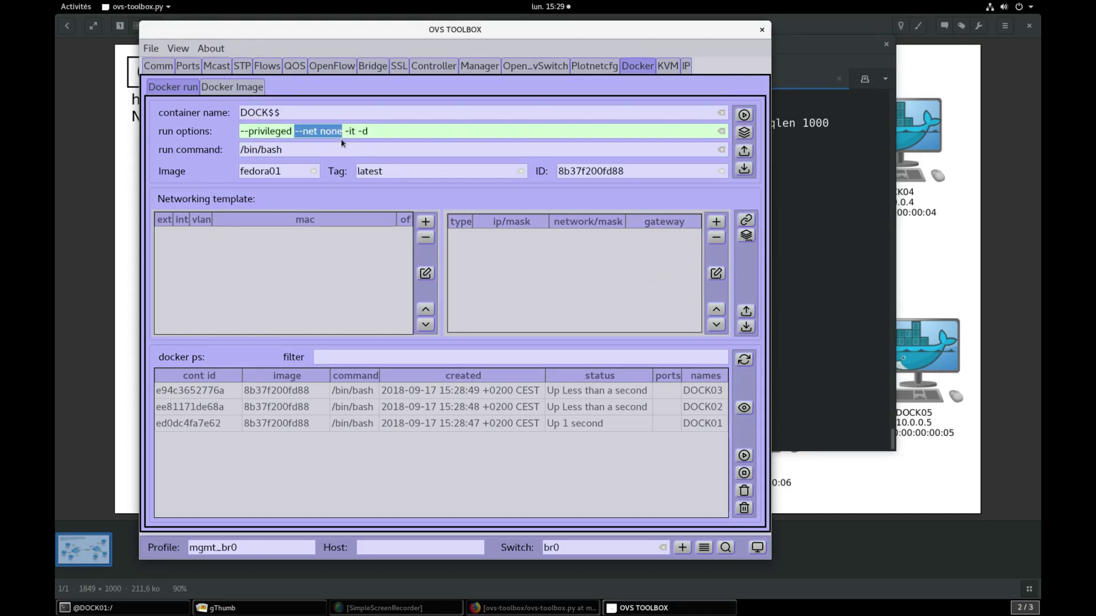
{"action": "left_click", "coordinate": [412, 150]}
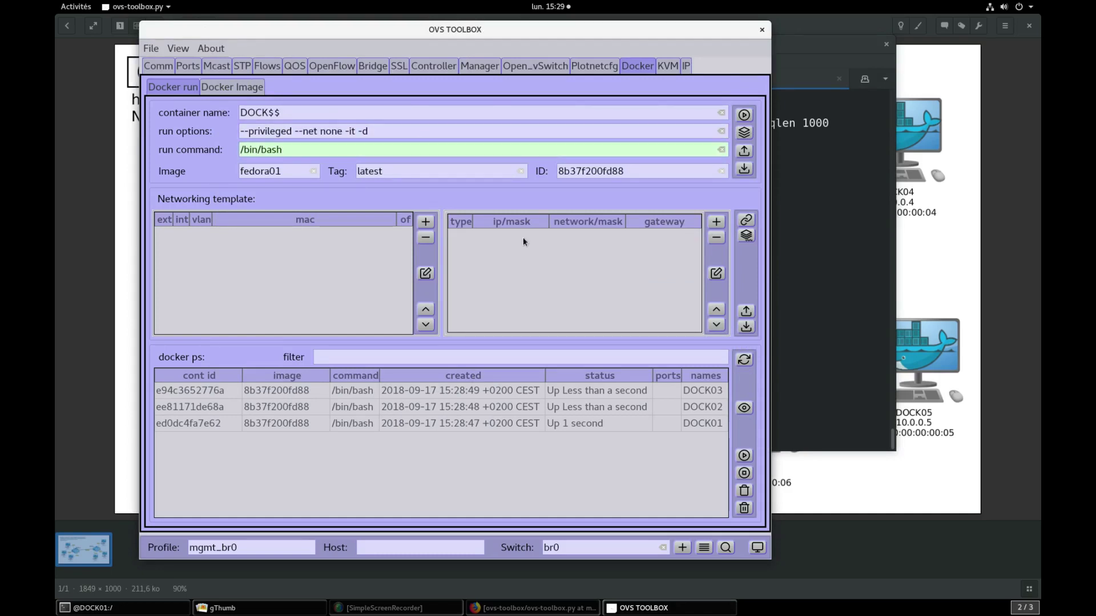
Step: Add an interface to the networking template with OVS port P$$, container interface eth0 and MAC aa:00:00:00:00:$$
{"action": "left_click", "coordinate": [425, 221]}
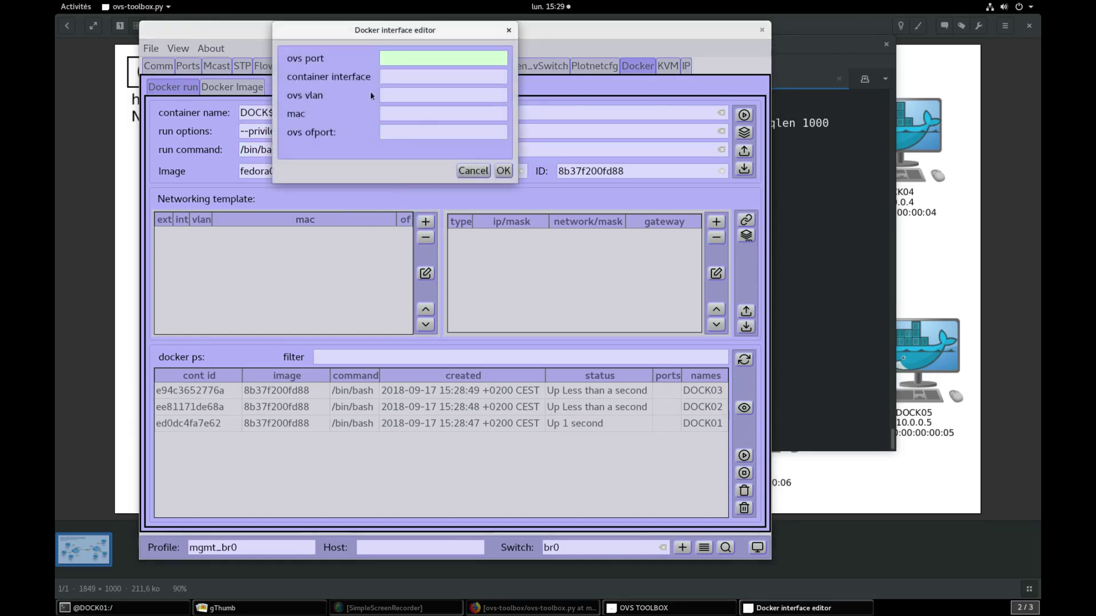
{"action": "type", "text": "P"}
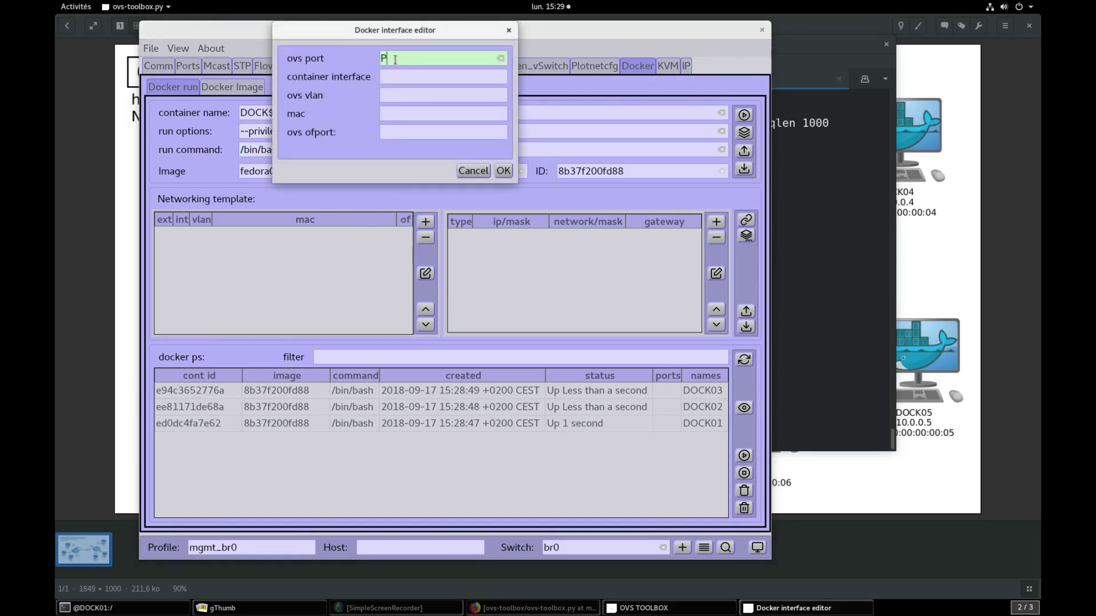
{"action": "type", "text": "$$"}
{"action": "left_click", "coordinate": [395, 75]}
{"action": "type", "text": "eth0"}
{"action": "left_click", "coordinate": [394, 114]}
{"action": "type", "text": "aa"}
{"action": "type", "text": ":00"}
{"action": "key", "text": "BackSpace"}
{"action": "key", "text": "BackSpace"}
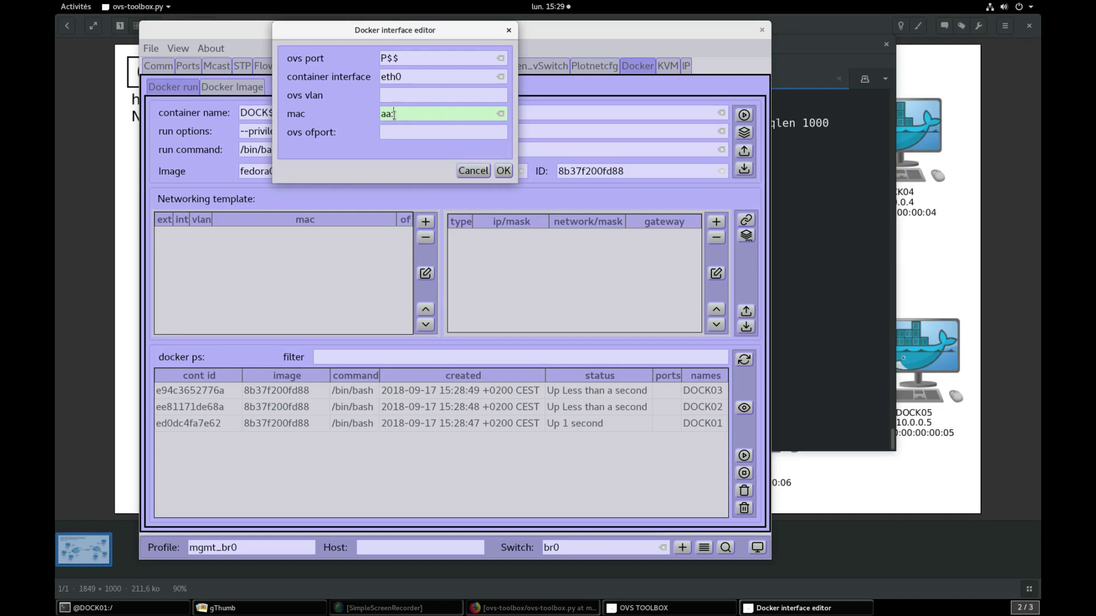
{"action": "type", "text": "00:00:00:00:$$"}
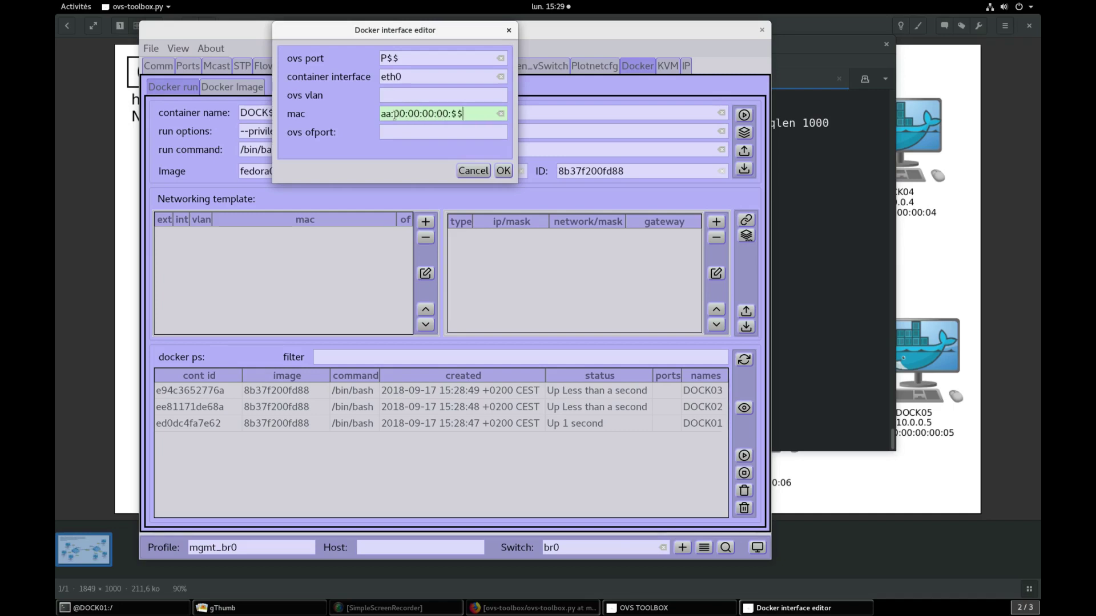
{"action": "left_click", "coordinate": [502, 171]}
Step: Add the addr entry 10.0.0.$$/24 to the P$$ interface and iterate the container network setup from 01 to 03
{"action": "left_click", "coordinate": [318, 235]}
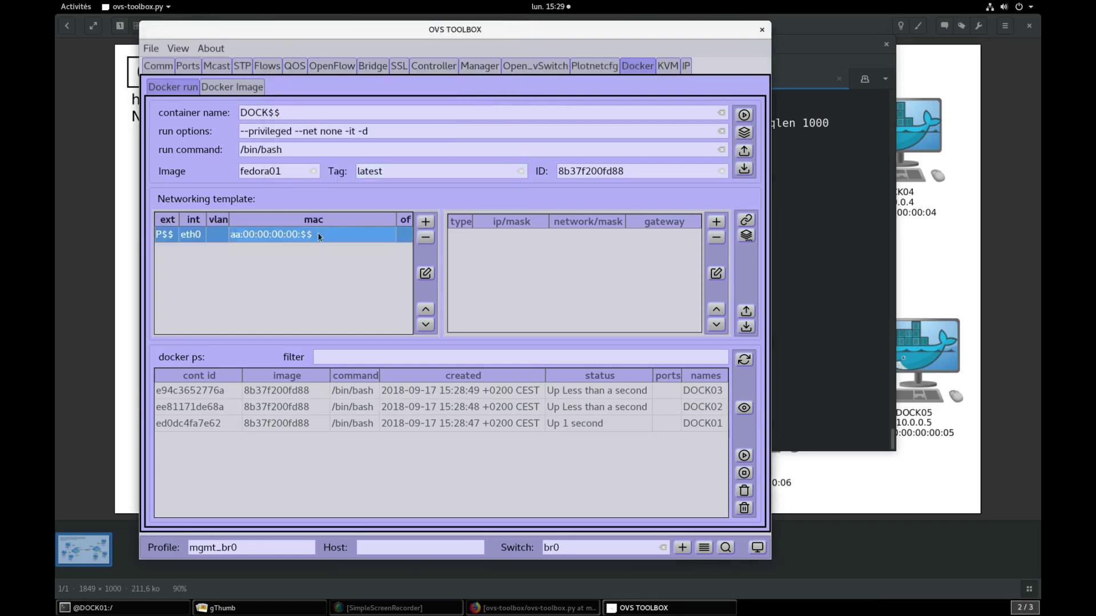
{"action": "left_click", "coordinate": [717, 223]}
{"action": "left_click", "coordinate": [635, 81]}
{"action": "left_click", "coordinate": [644, 115]}
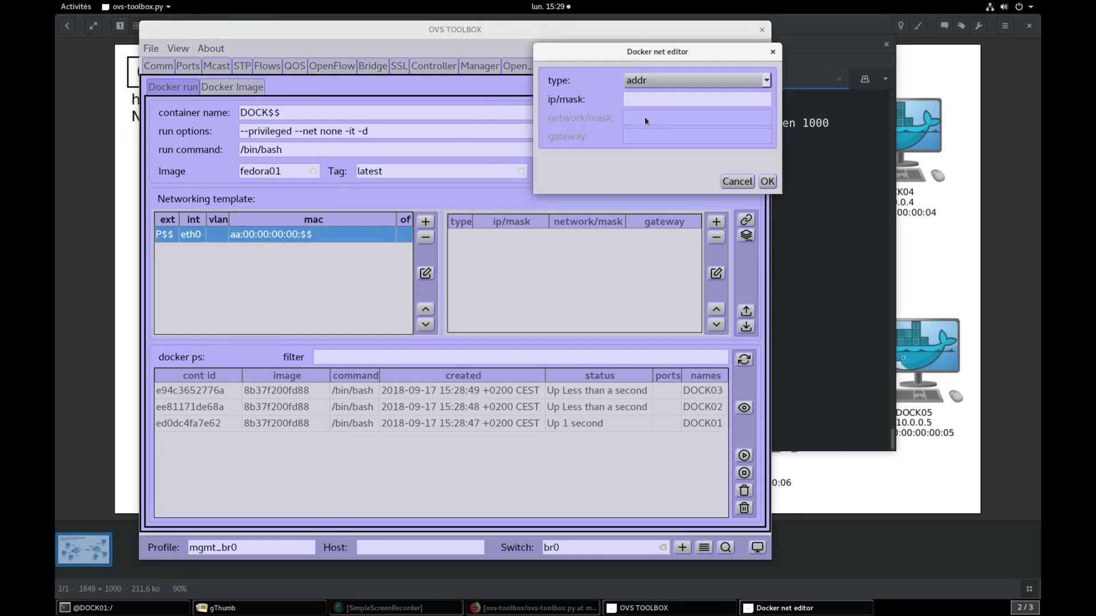
{"action": "type", "text": "10.0.0.$$/24"}
{"action": "left_click", "coordinate": [768, 182]}
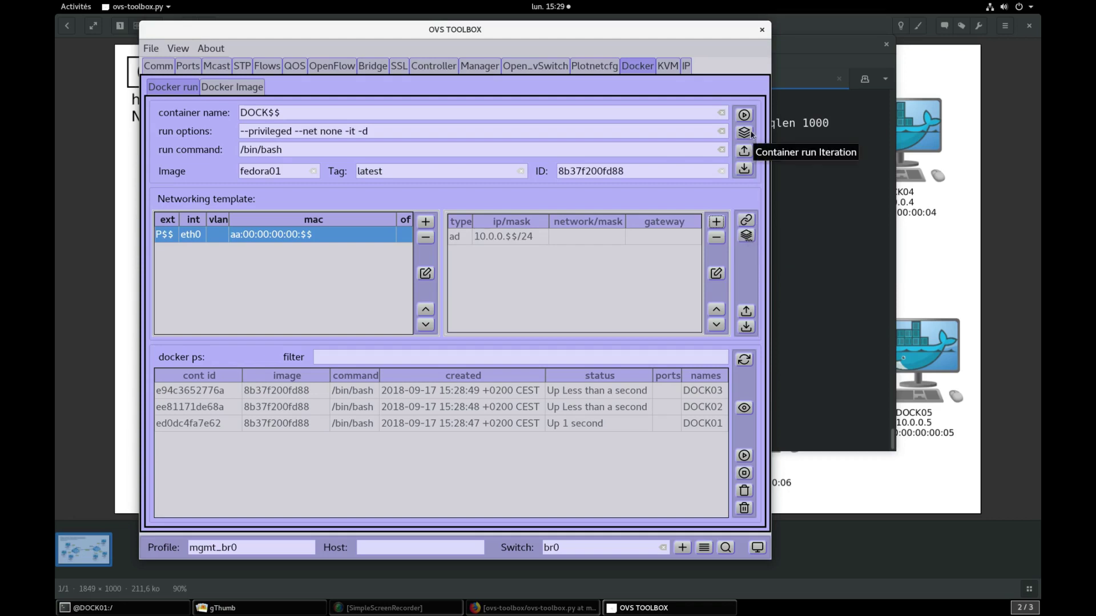
{"action": "left_click", "coordinate": [747, 235]}
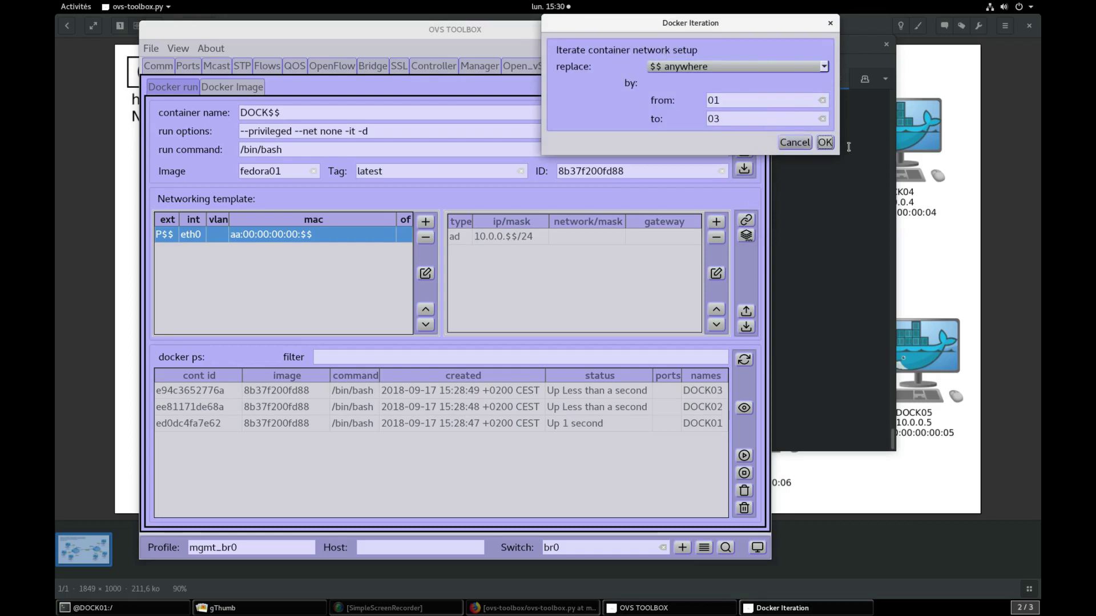
{"action": "left_click", "coordinate": [822, 142]}
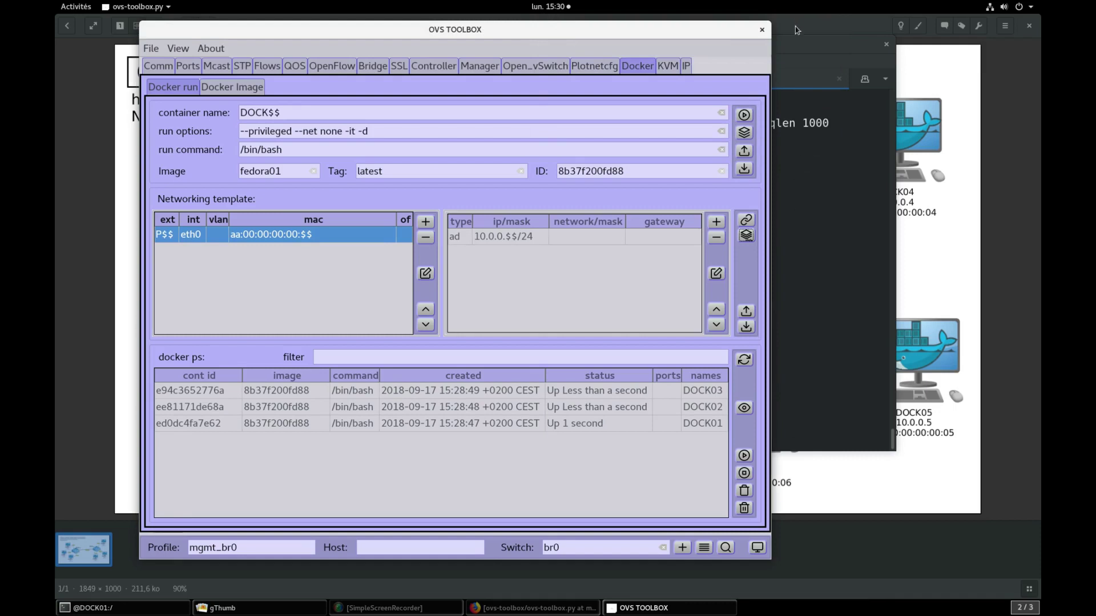
Step: Run ip a again in the DOCK01 terminal and examine the MAC and IP addresses of eth0
{"action": "left_click", "coordinate": [812, 57]}
{"action": "key", "text": "Return"}
{"action": "key", "text": "Return"}
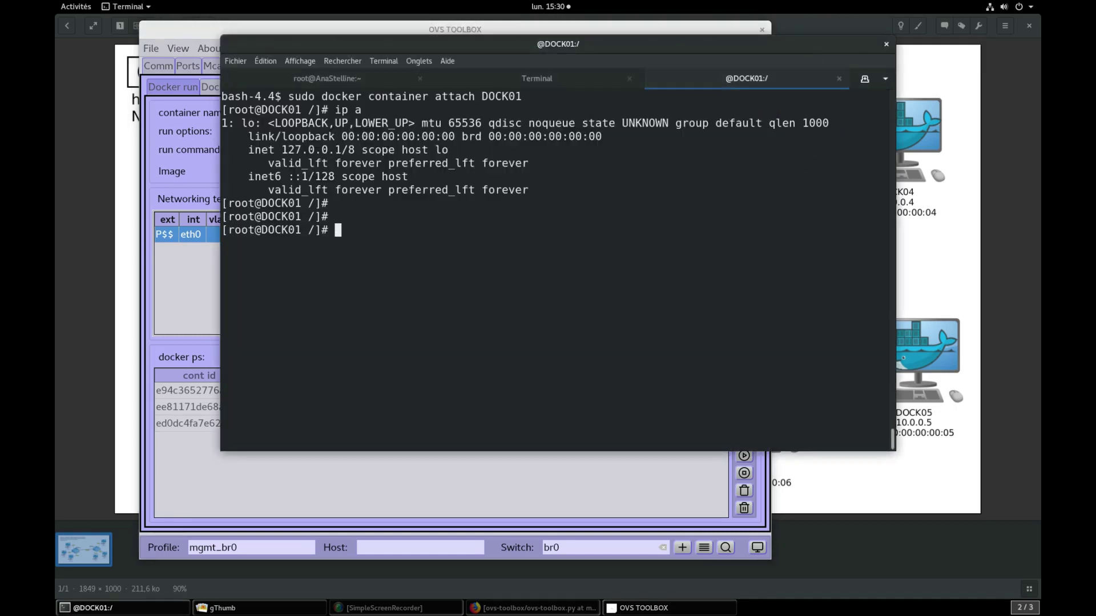
{"action": "type", "text": "ip a"}
{"action": "key", "text": "Return"}
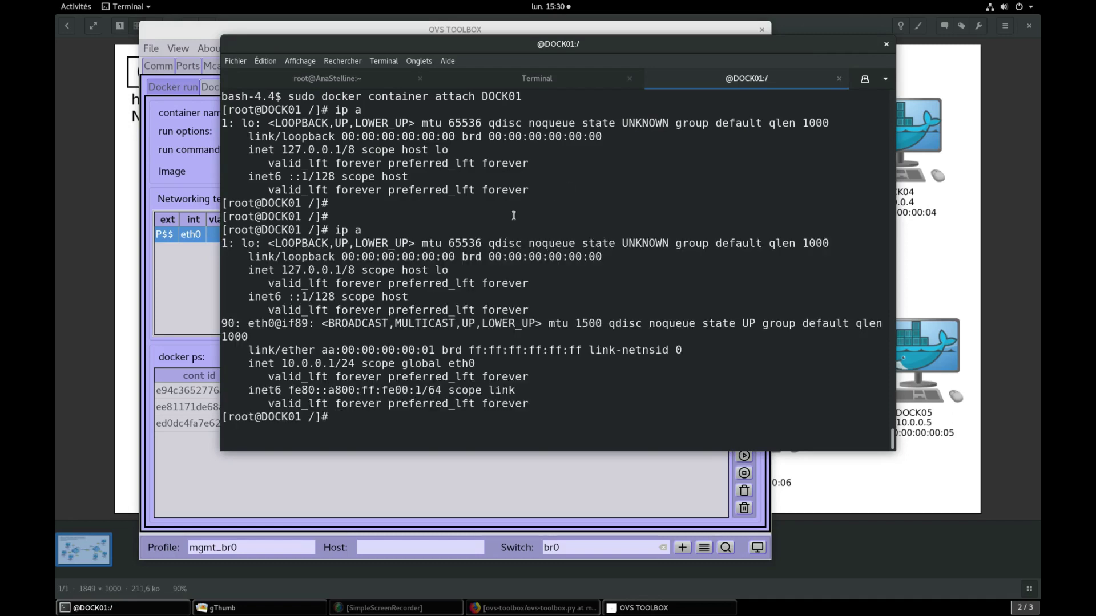
{"action": "double_click", "coordinate": [264, 323]}
{"action": "left_click_drag", "start_coordinate": [317, 350], "coordinate": [433, 350]}
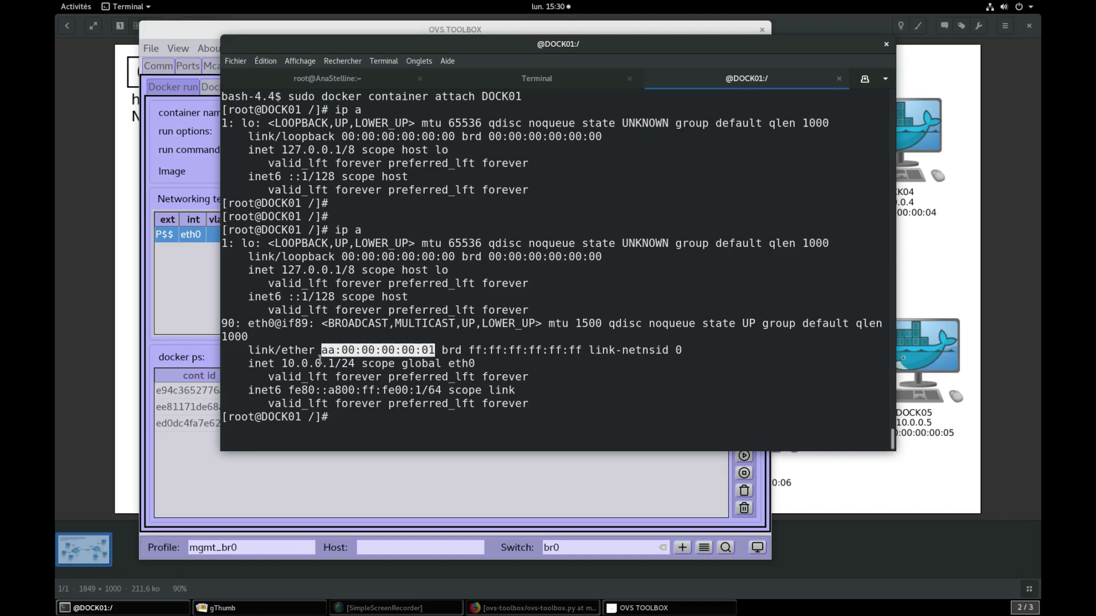
{"action": "left_click_drag", "start_coordinate": [283, 364], "coordinate": [355, 370]}
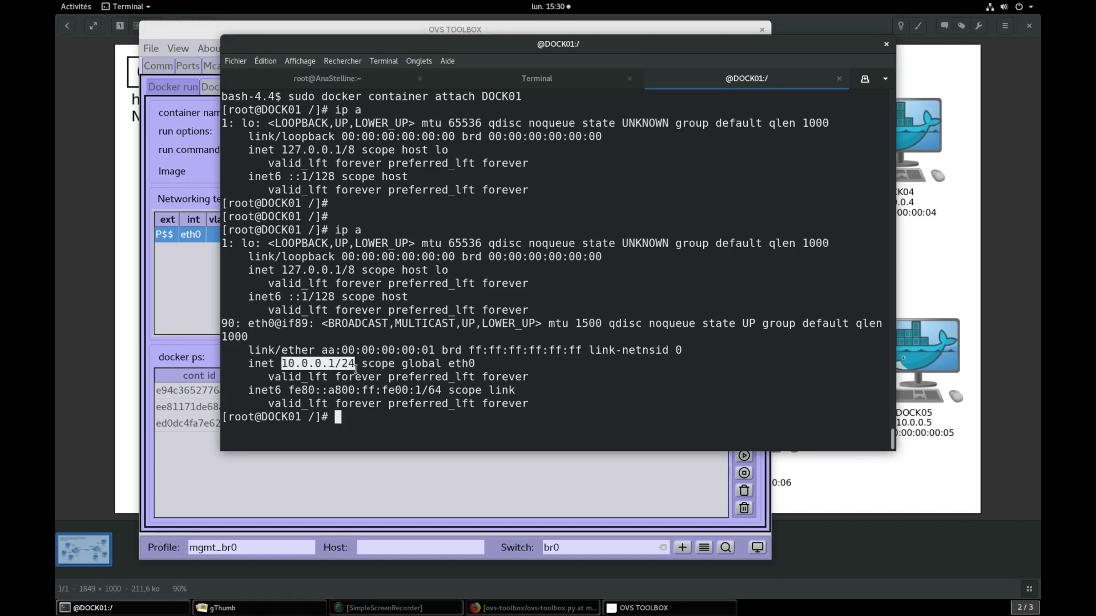
{"action": "left_click", "coordinate": [355, 372]}
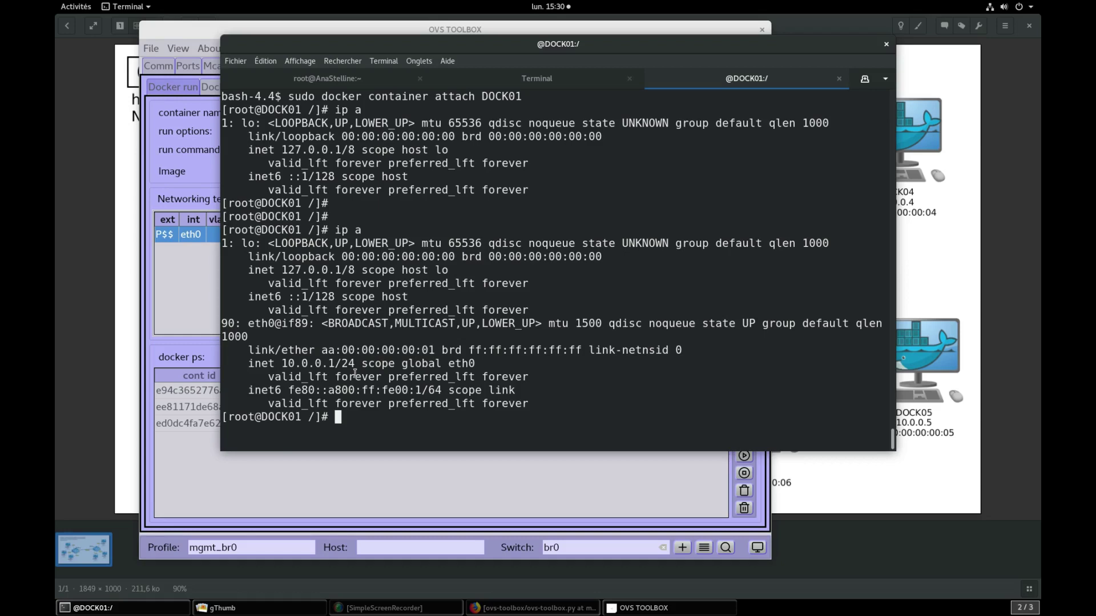
Step: Return to OVS Toolbox and regenerate the Plotnetcfg network diagram to check the container connections
{"action": "left_click", "coordinate": [176, 32]}
{"action": "left_click", "coordinate": [594, 65]}
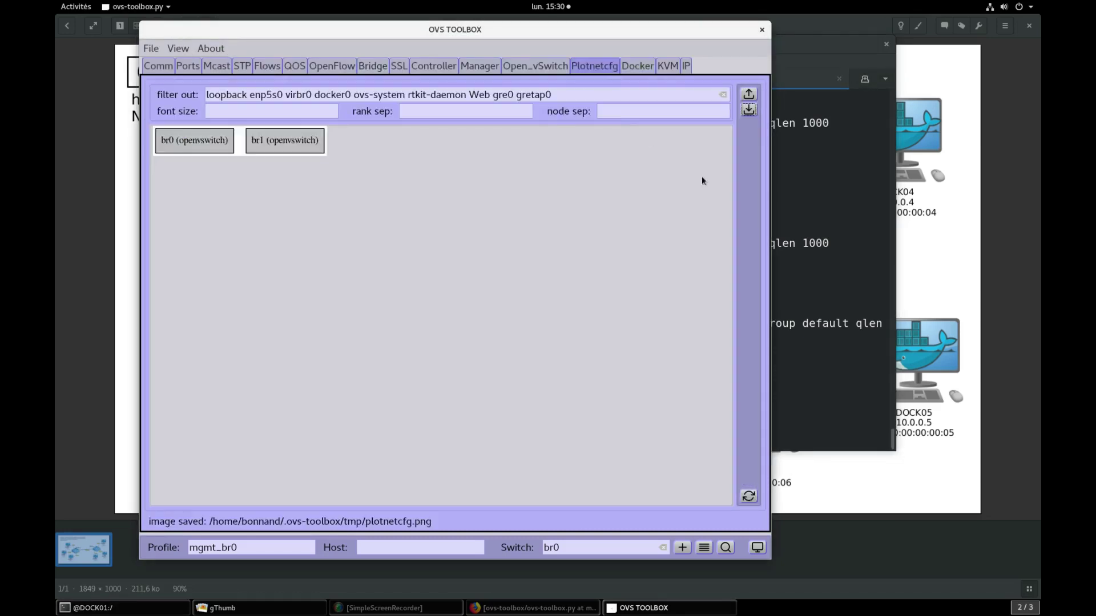
{"action": "left_click", "coordinate": [752, 497]}
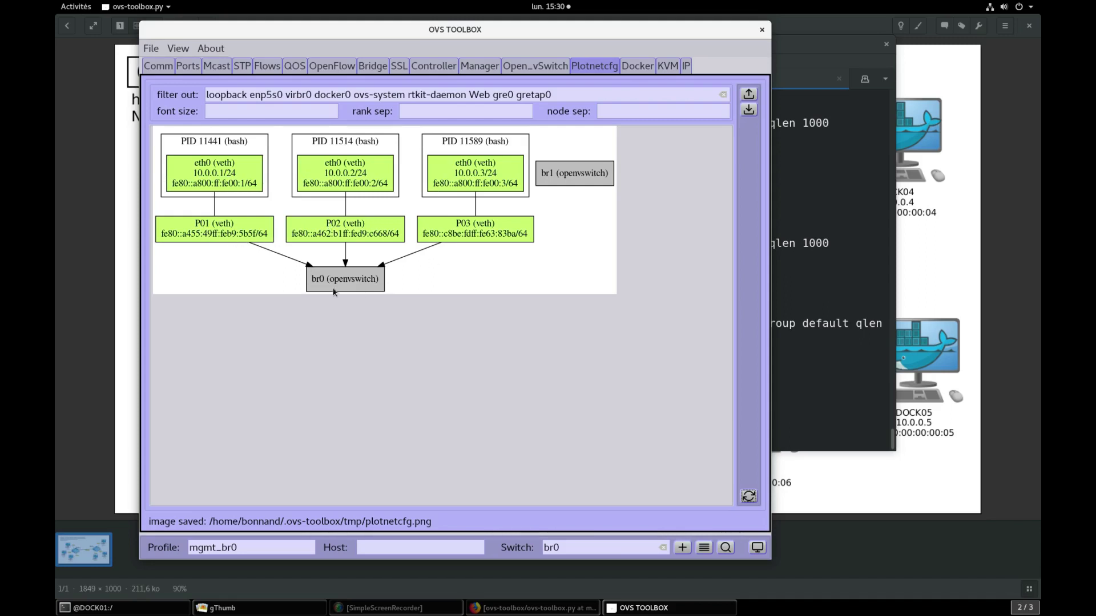
Step: Select port P01 on br0 and view its interface status and statistics
{"action": "left_click", "coordinate": [187, 67]}
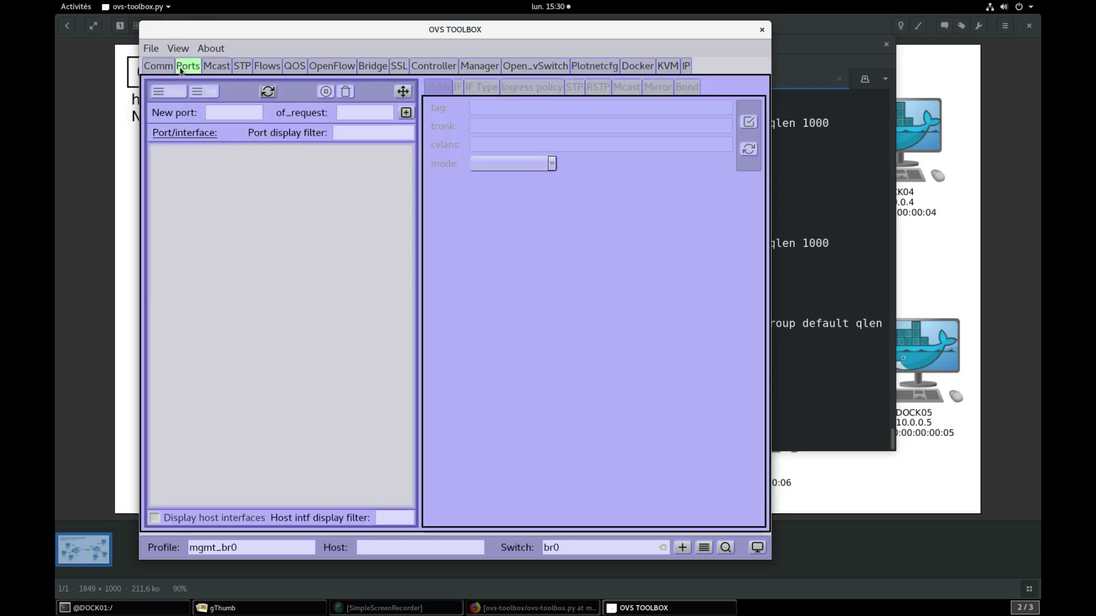
{"action": "left_click", "coordinate": [170, 154]}
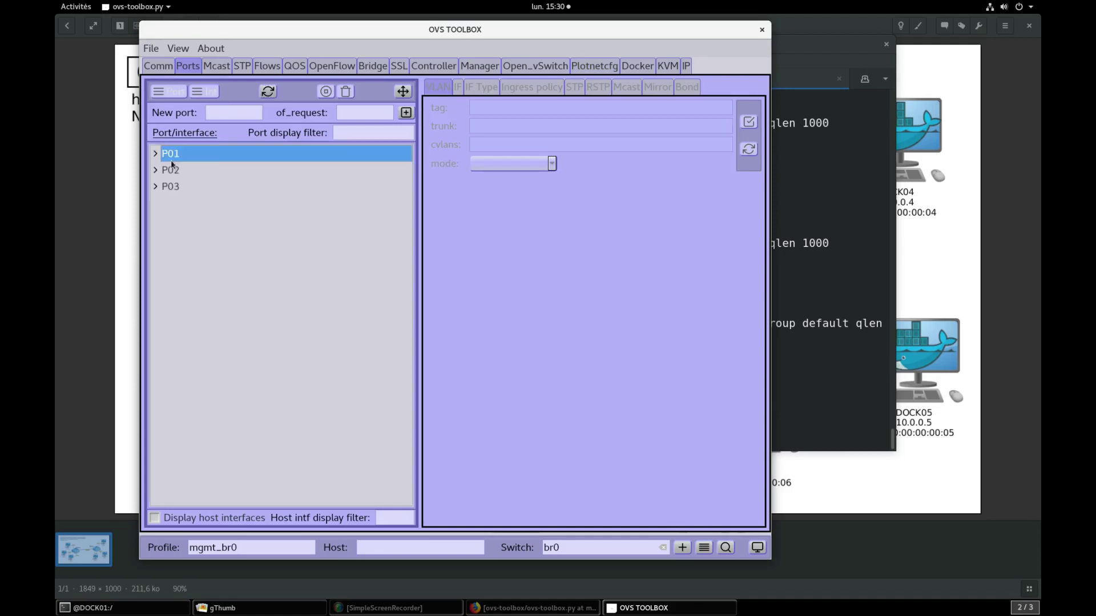
{"action": "left_click", "coordinate": [458, 86]}
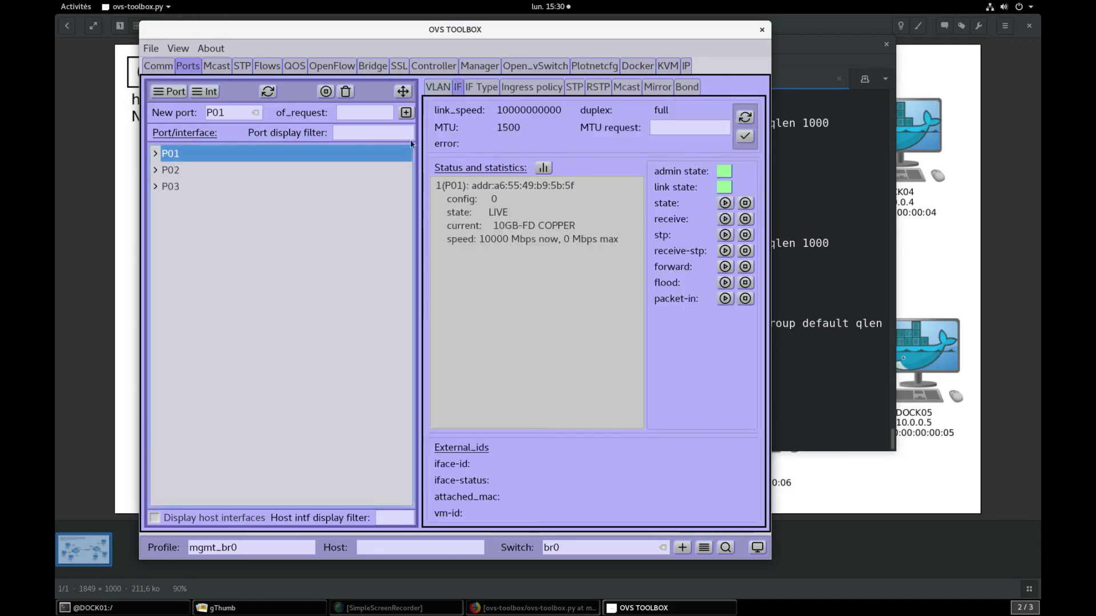
Step: Check port P02's interface status on br0, consult the vlan.png topology, and return to OVS Toolbox
{"action": "left_click", "coordinate": [183, 171]}
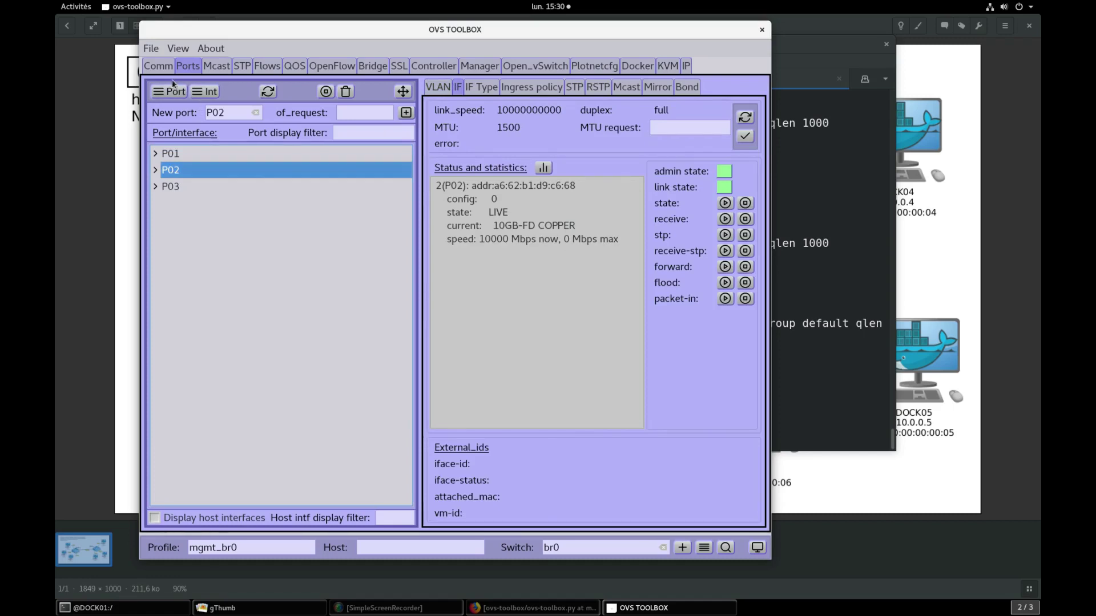
{"action": "left_click", "coordinate": [941, 231]}
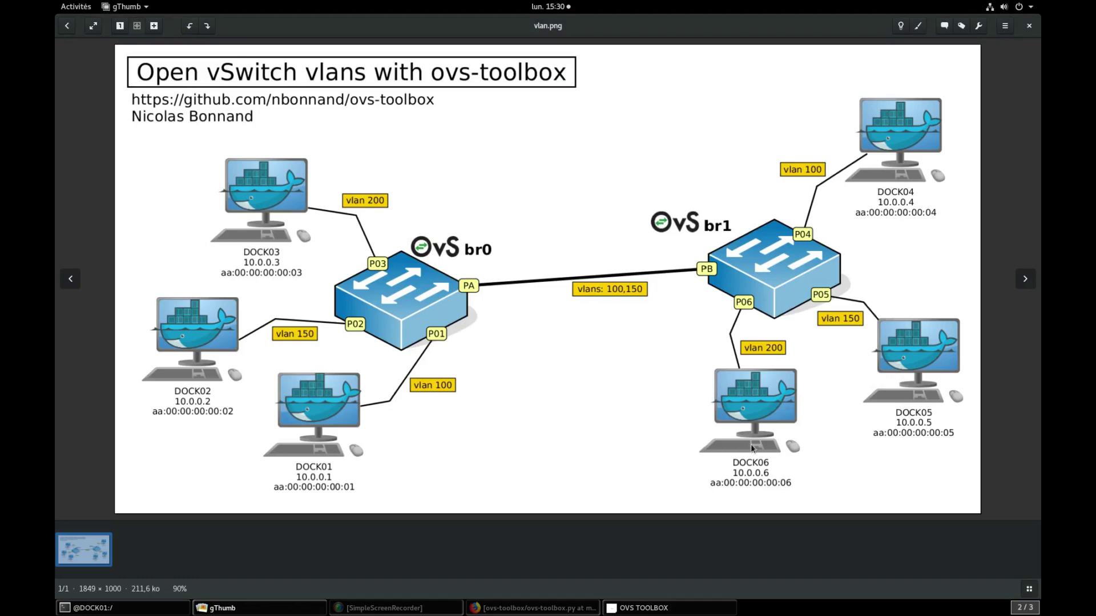
{"action": "left_click", "coordinate": [677, 609]}
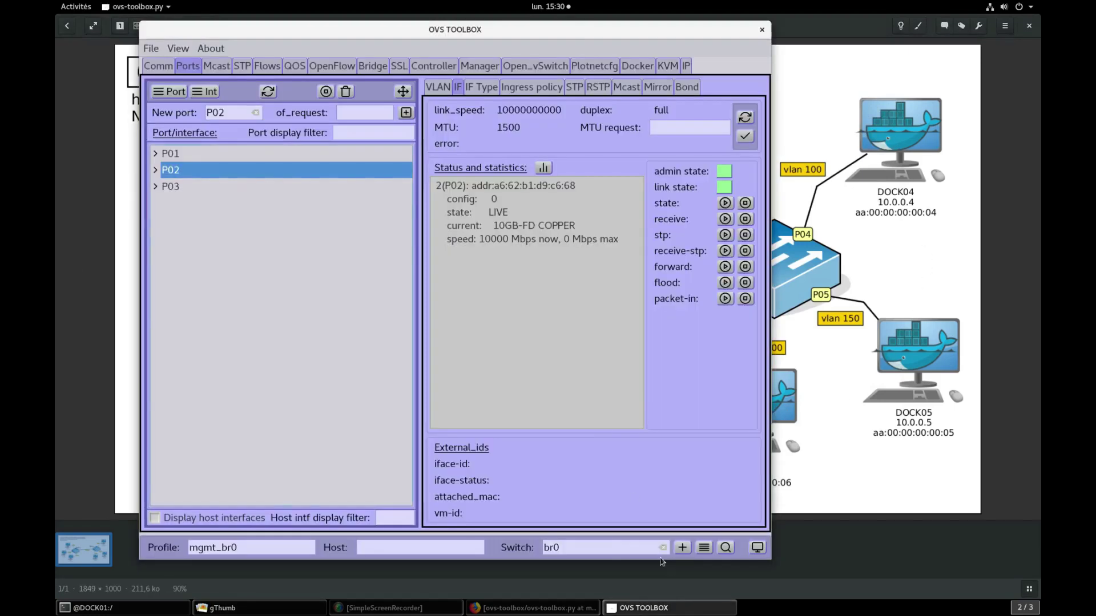
Step: Switch to the mgmt_br1 profile and iterate both Docker container creation and container network setup from 04 to 06
{"action": "left_click", "coordinate": [158, 66]}
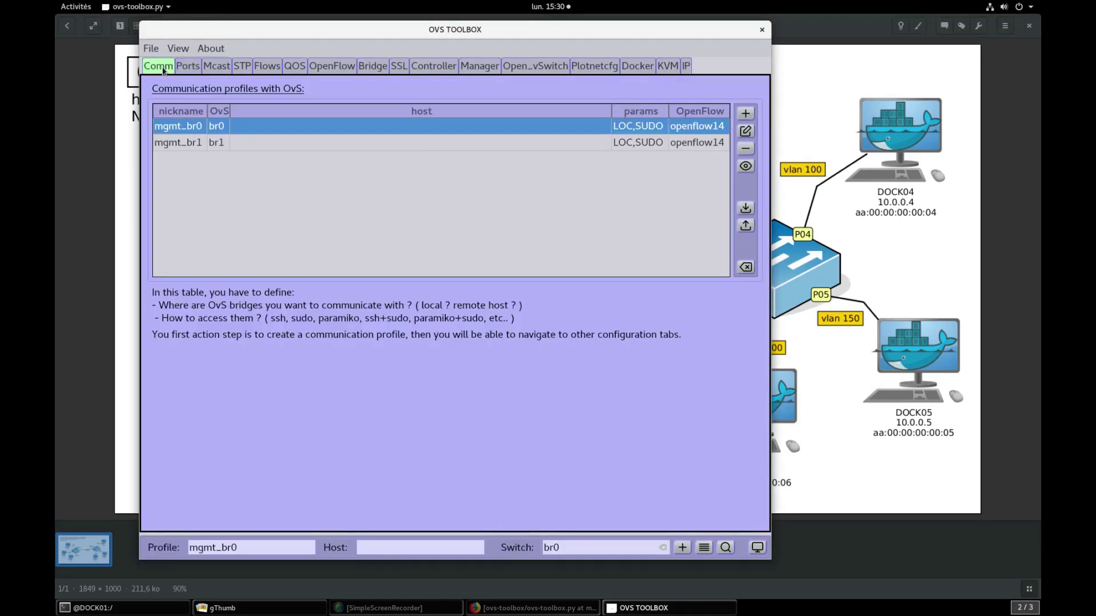
{"action": "left_click", "coordinate": [191, 145]}
{"action": "left_click", "coordinate": [641, 68]}
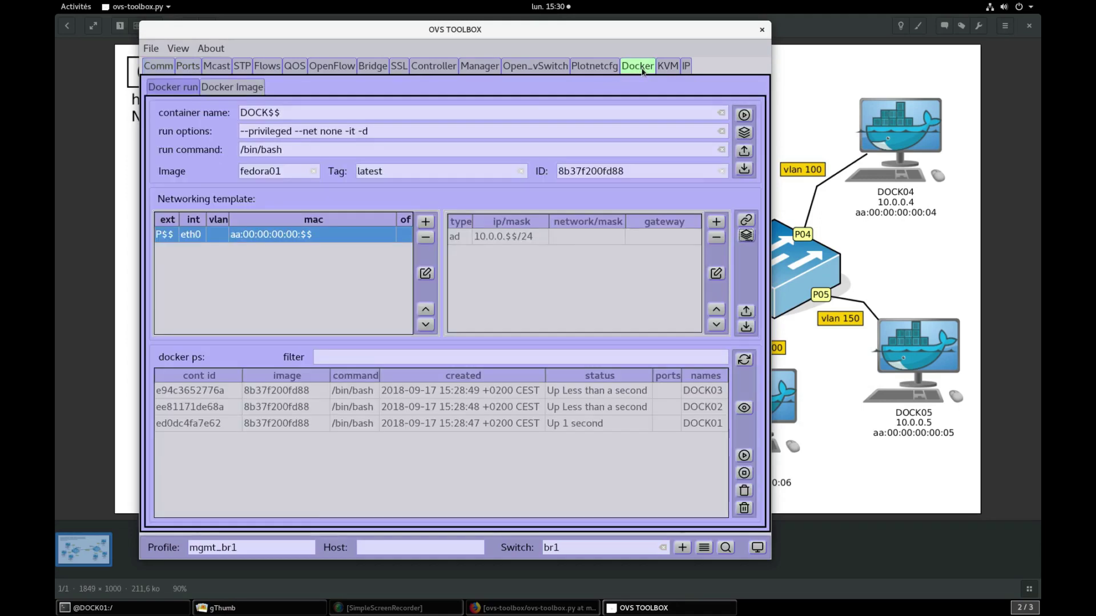
{"action": "left_click", "coordinate": [744, 133]}
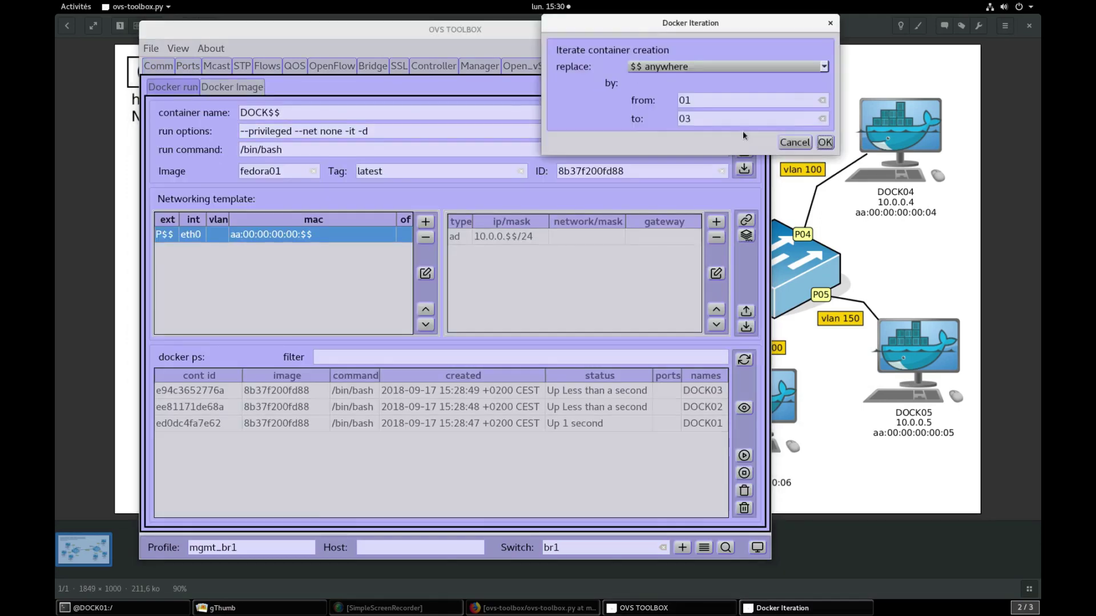
{"action": "left_click", "coordinate": [699, 103]}
{"action": "type", "text": "4"}
{"action": "left_click", "coordinate": [703, 118]}
{"action": "type", "text": "5"}
{"action": "left_click", "coordinate": [824, 142]}
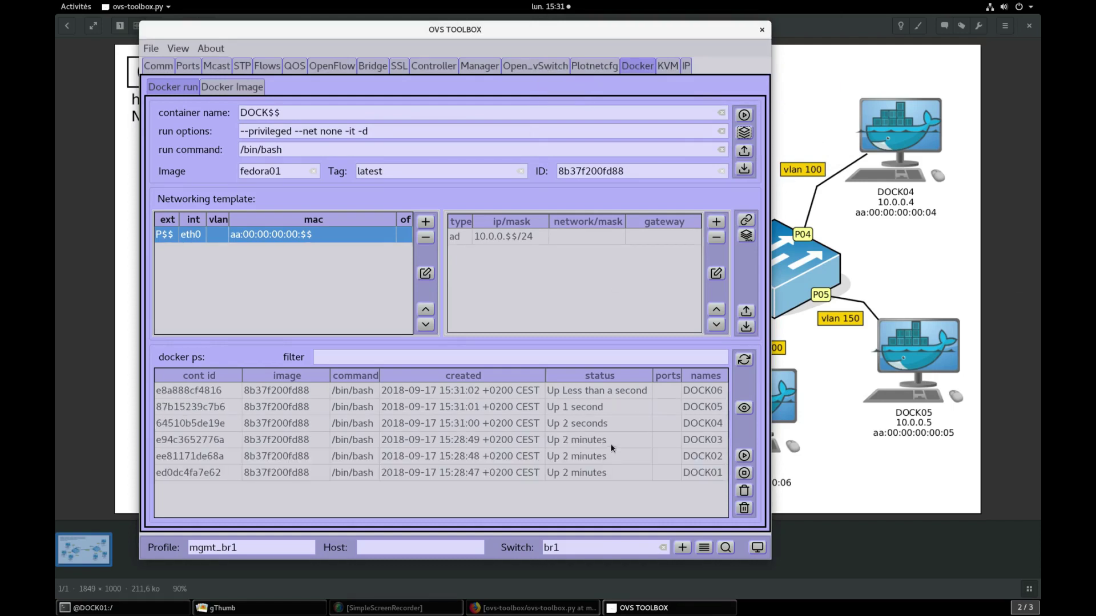
{"action": "left_click", "coordinate": [746, 236]}
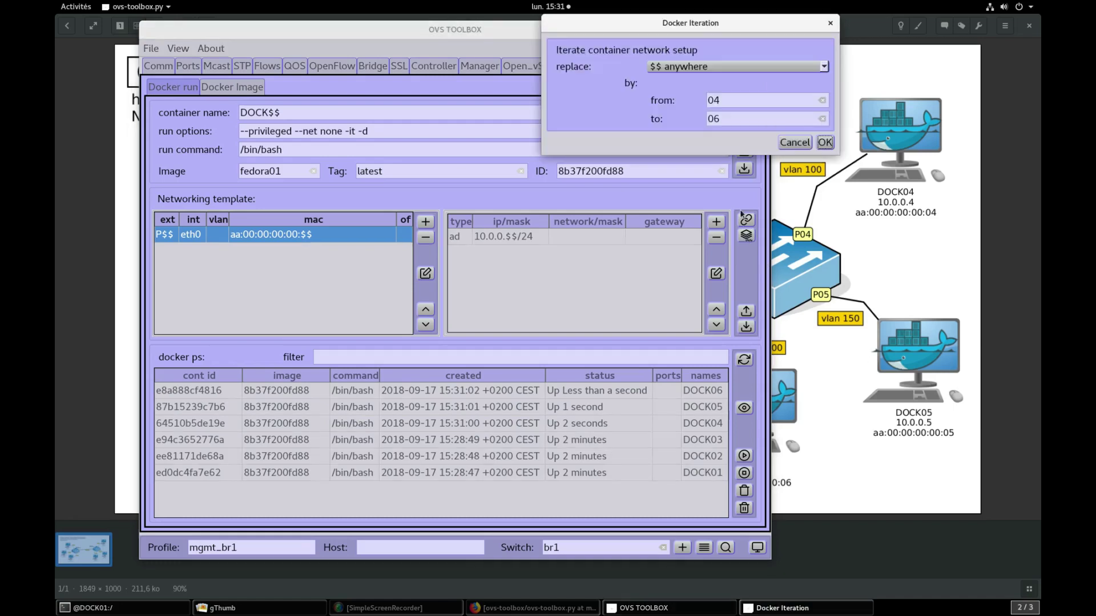
{"action": "left_click", "coordinate": [826, 143]}
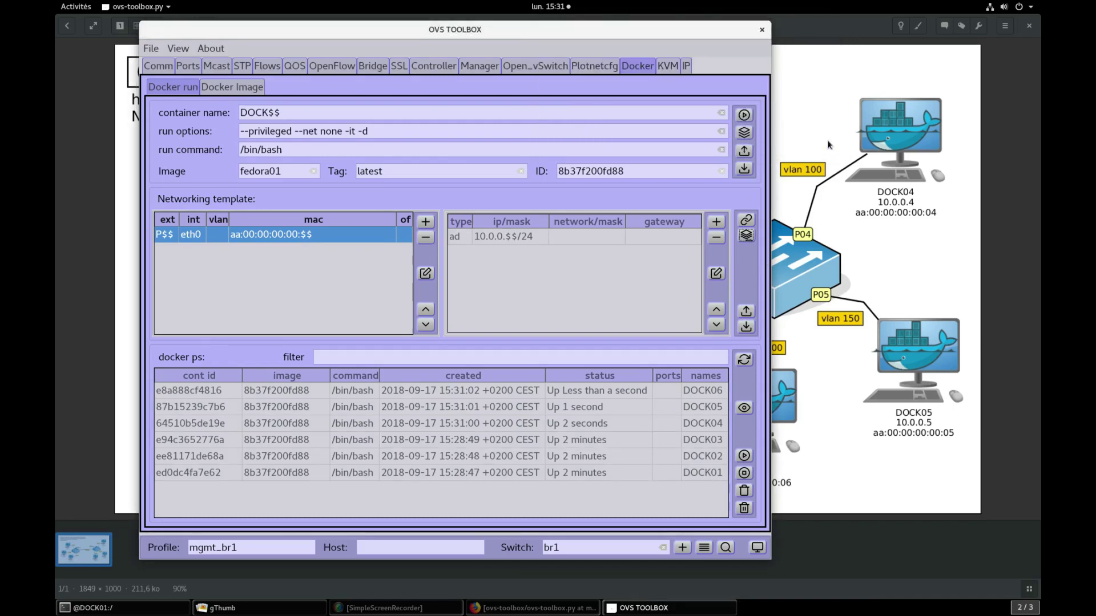
Step: Regenerate the Plotnetcfg network diagram, examine the br1 container connections against vlan.png, and return to OVS Toolbox
{"action": "left_click", "coordinate": [594, 67]}
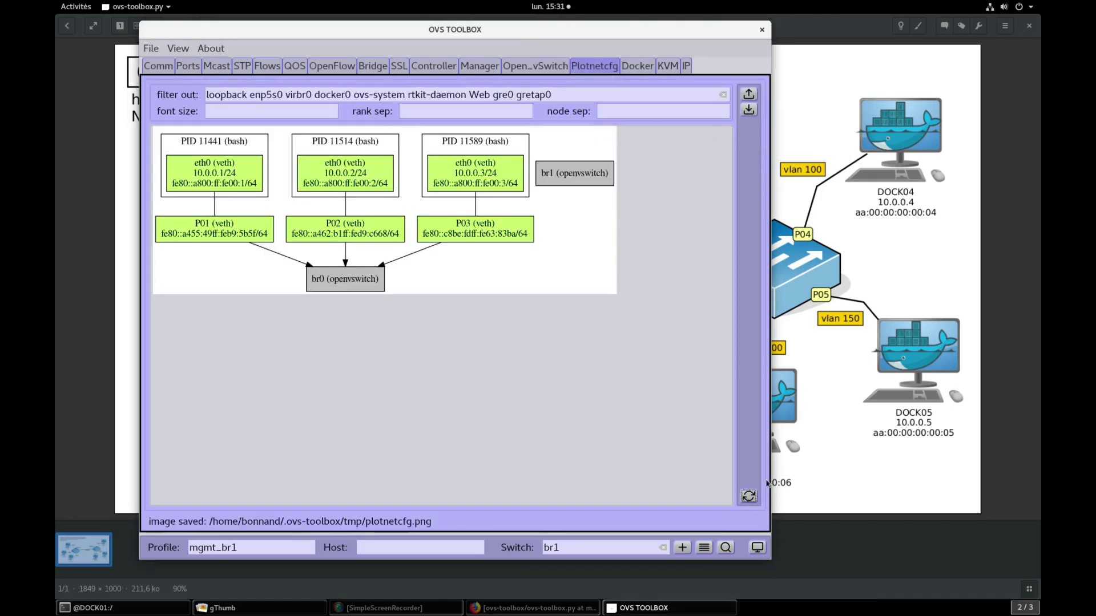
{"action": "left_click", "coordinate": [748, 496]}
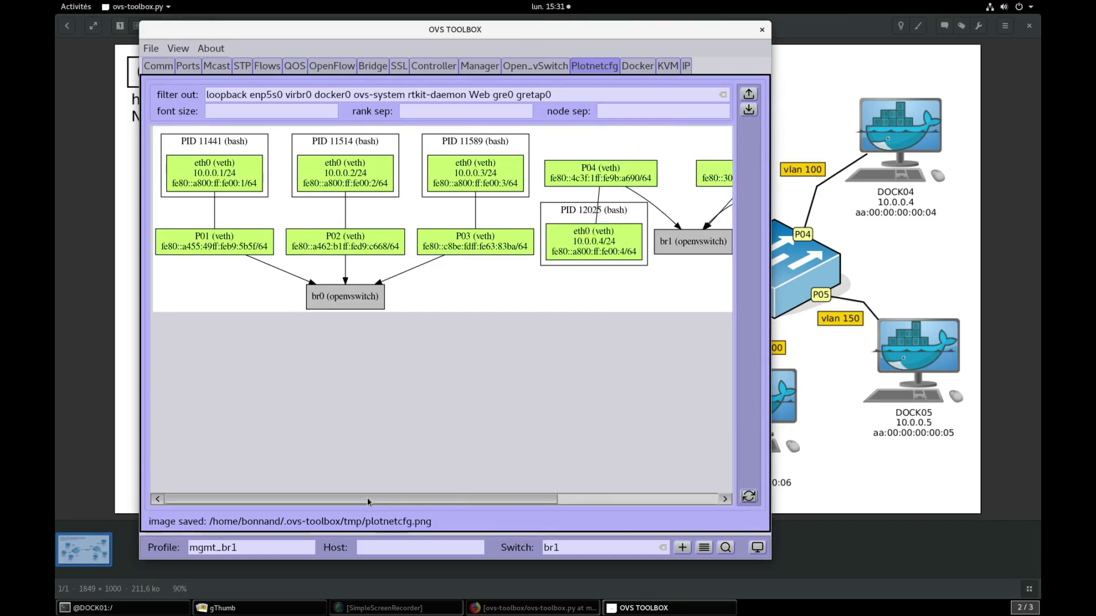
{"action": "left_click_drag", "start_coordinate": [367, 498], "coordinate": [550, 498]}
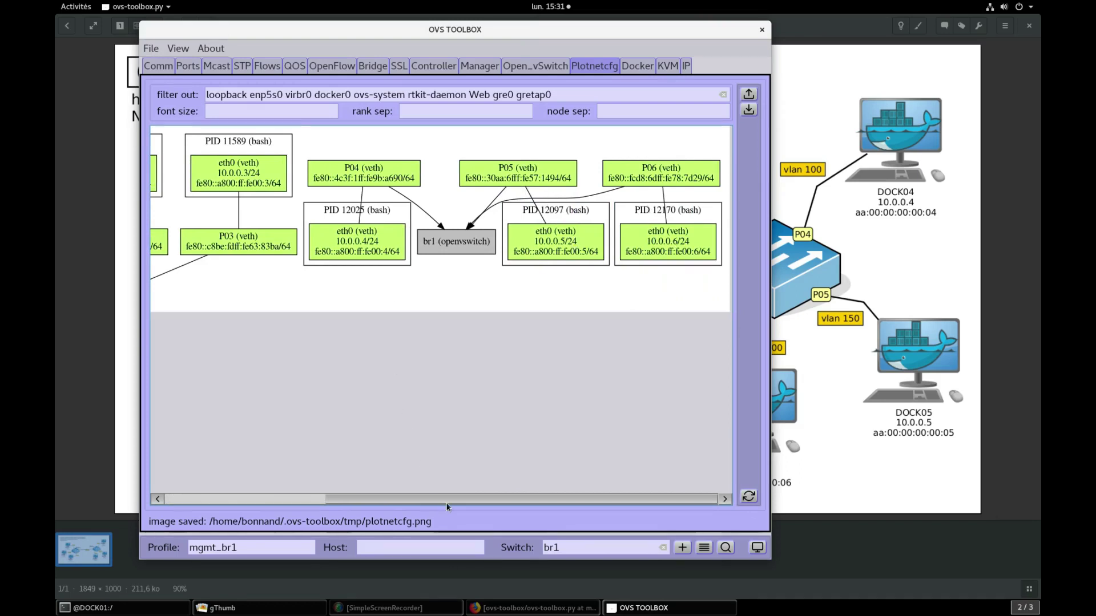
{"action": "left_click_drag", "start_coordinate": [447, 501], "coordinate": [281, 499]}
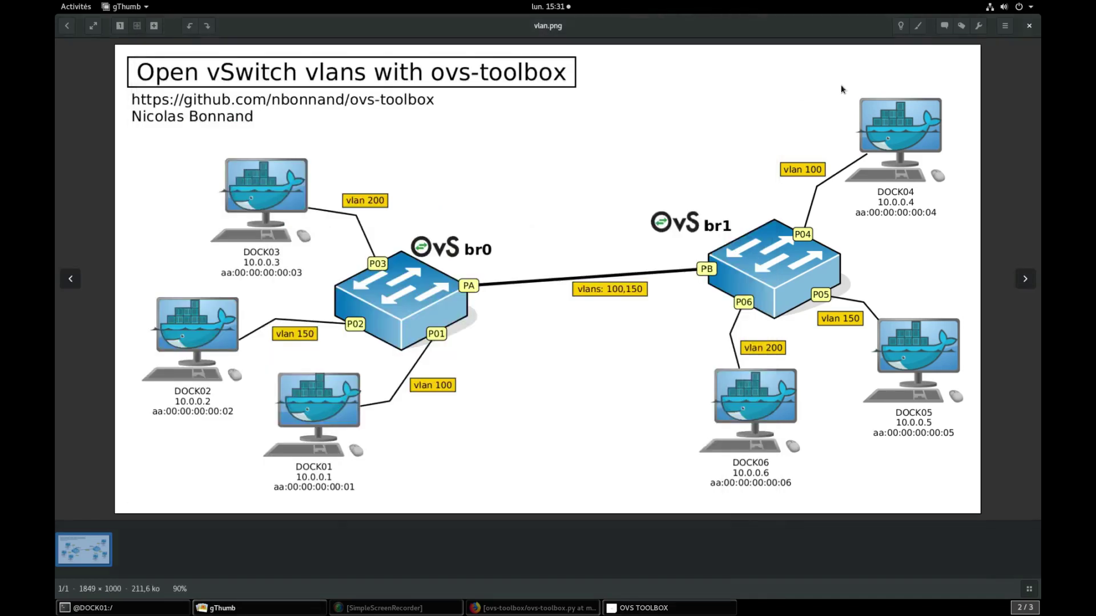
{"action": "left_click", "coordinate": [833, 90]}
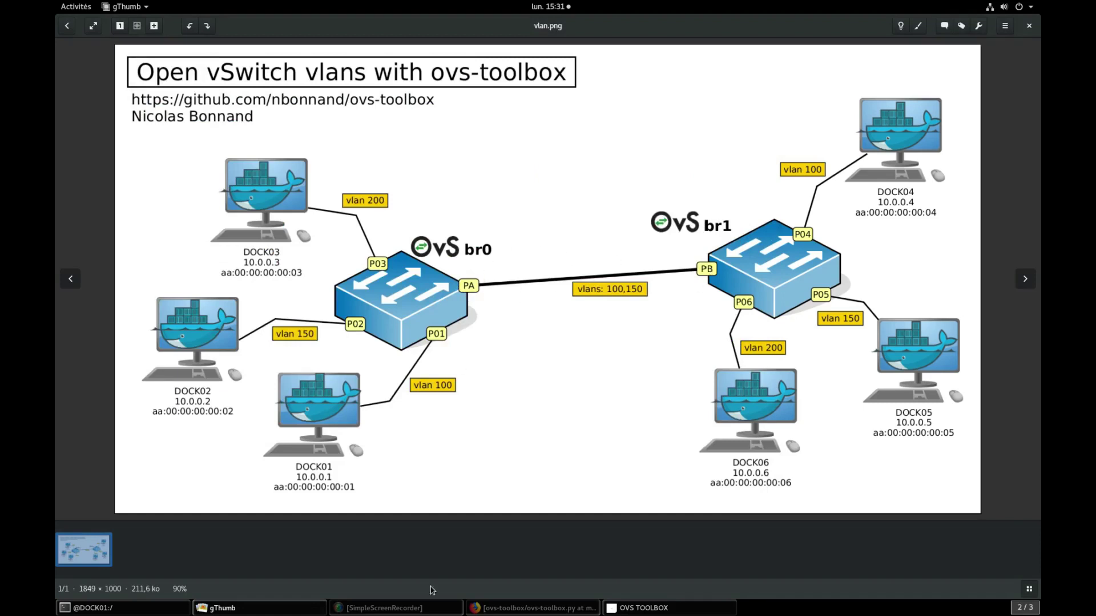
{"action": "left_click", "coordinate": [646, 609]}
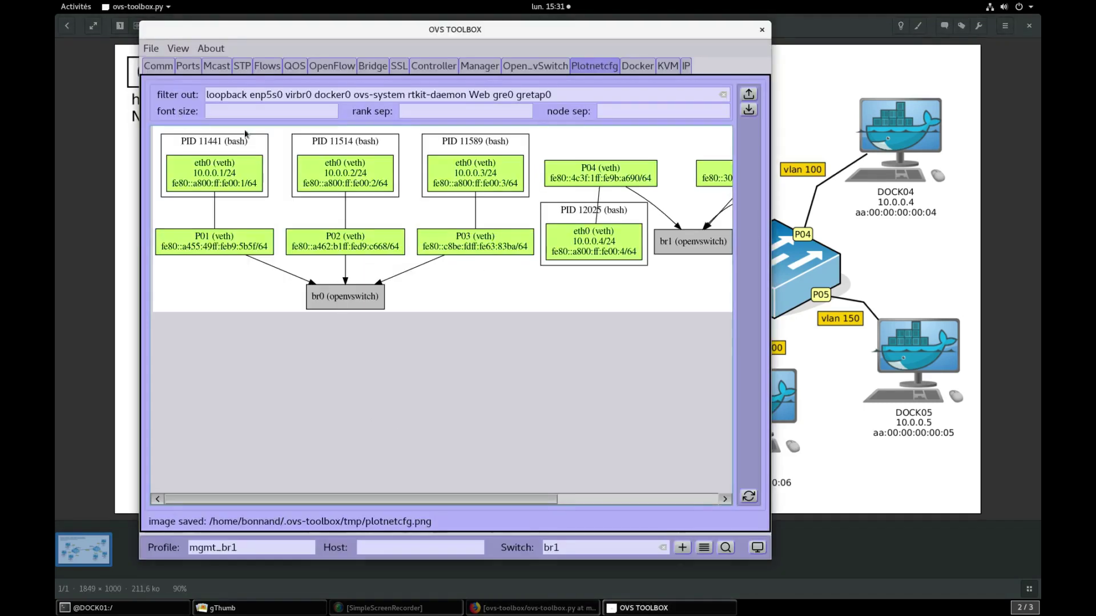
Step: Switch to the mgmt_br0 profile and add a new port named PA to br0
{"action": "left_click", "coordinate": [158, 66]}
{"action": "left_click", "coordinate": [183, 126]}
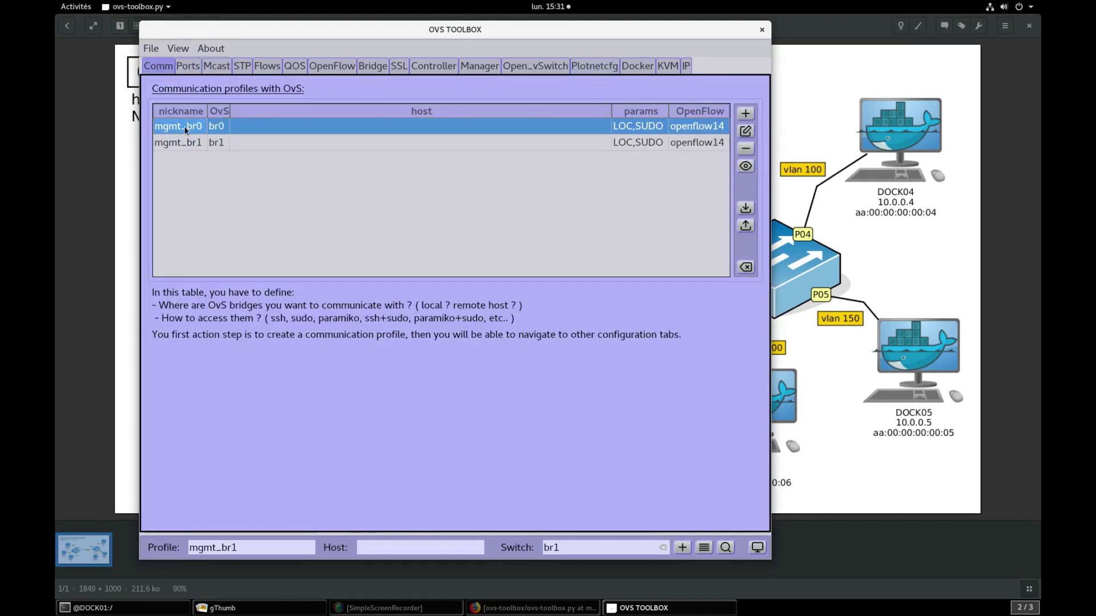
{"action": "left_click", "coordinate": [188, 66]}
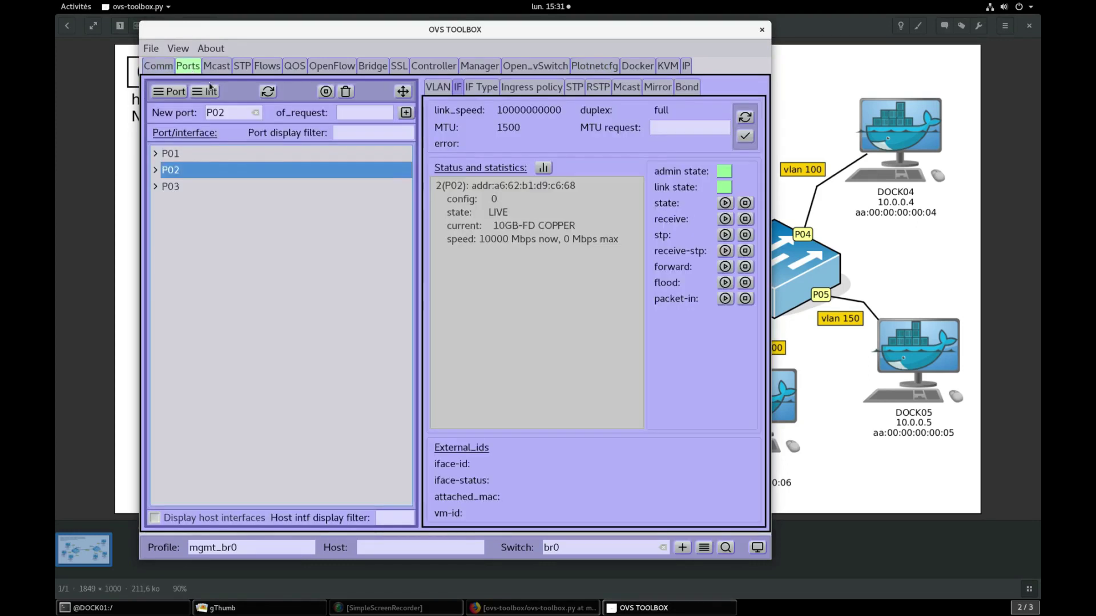
{"action": "left_click", "coordinate": [268, 92]}
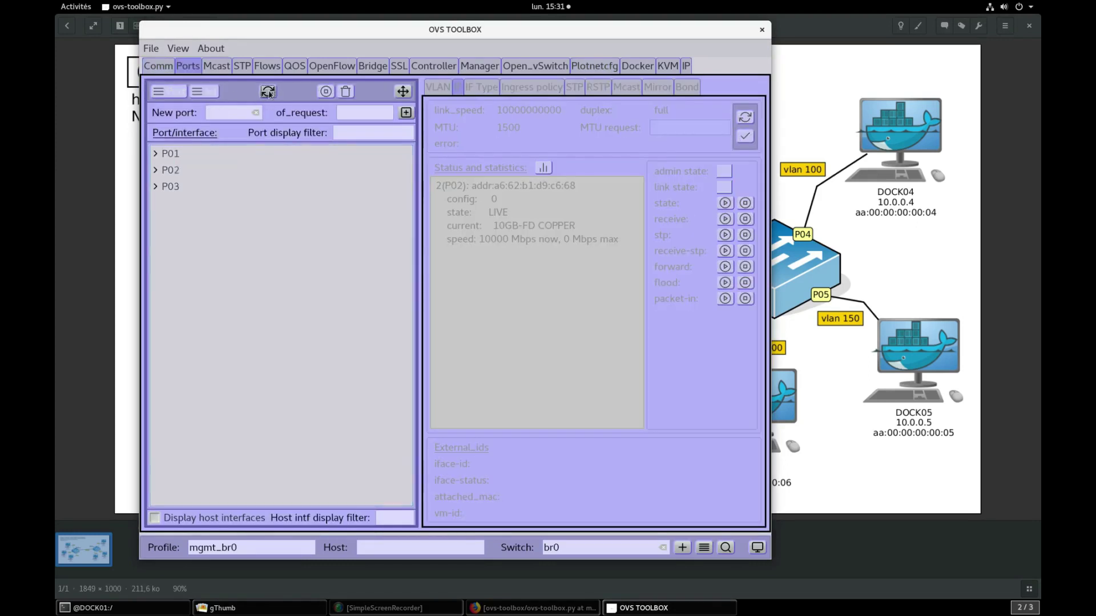
{"action": "left_click", "coordinate": [215, 113]}
{"action": "type", "text": "PA"}
{"action": "left_click", "coordinate": [357, 112]}
{"action": "left_click", "coordinate": [410, 116]}
Step: Set port PA's interface type to patch with peer PB, apply it, and check the port's interface status
{"action": "left_click", "coordinate": [185, 206]}
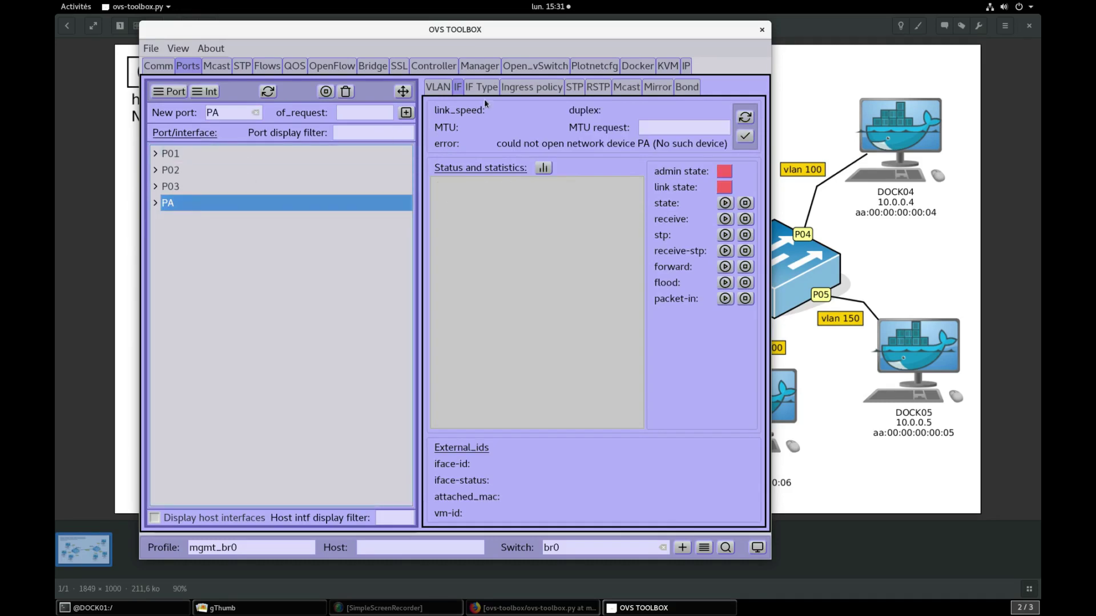
{"action": "left_click", "coordinate": [481, 87]}
{"action": "left_click", "coordinate": [526, 114]}
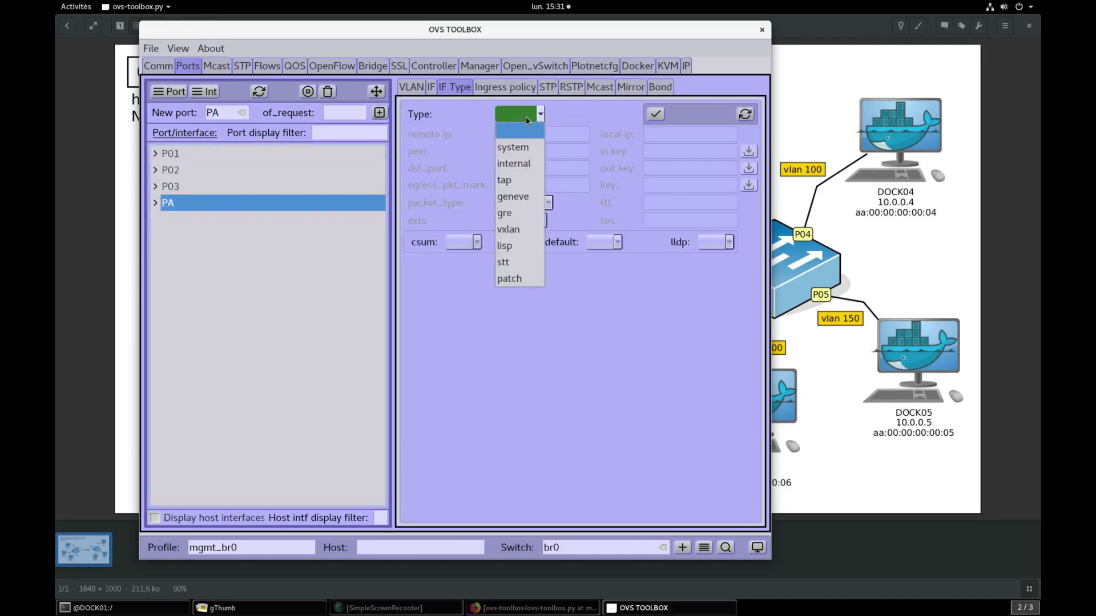
{"action": "left_click", "coordinate": [520, 279]}
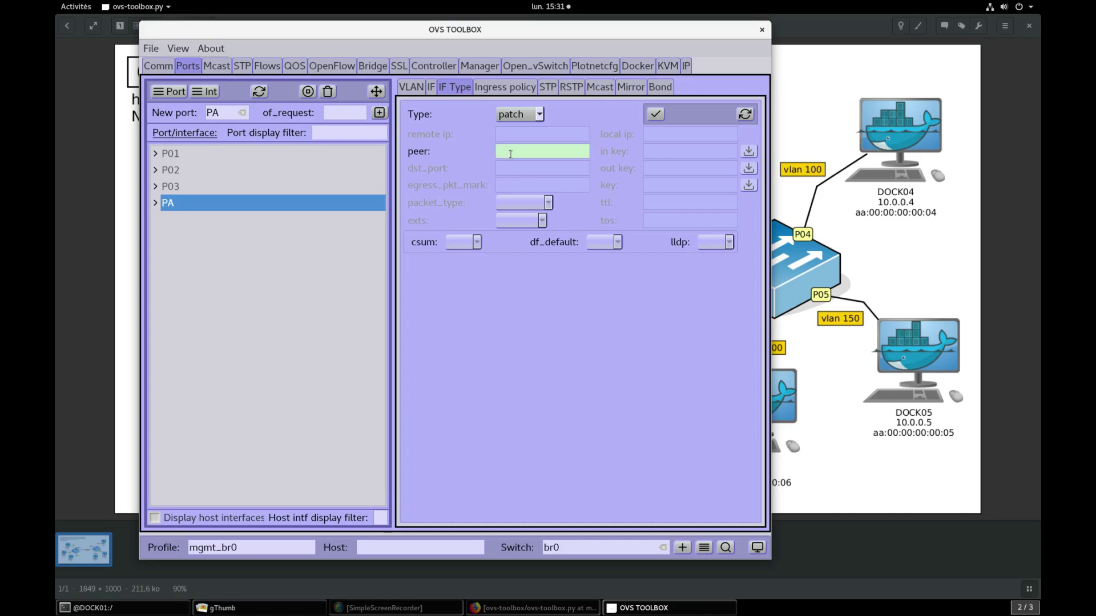
{"action": "type", "text": "PB"}
{"action": "left_click", "coordinate": [652, 117]}
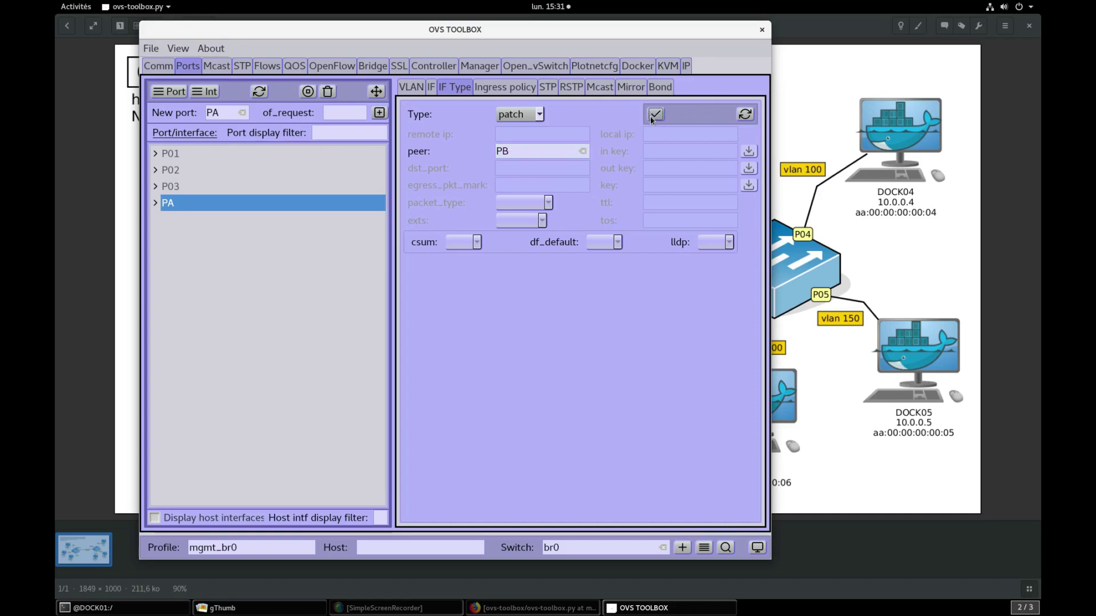
{"action": "left_click", "coordinate": [431, 87]}
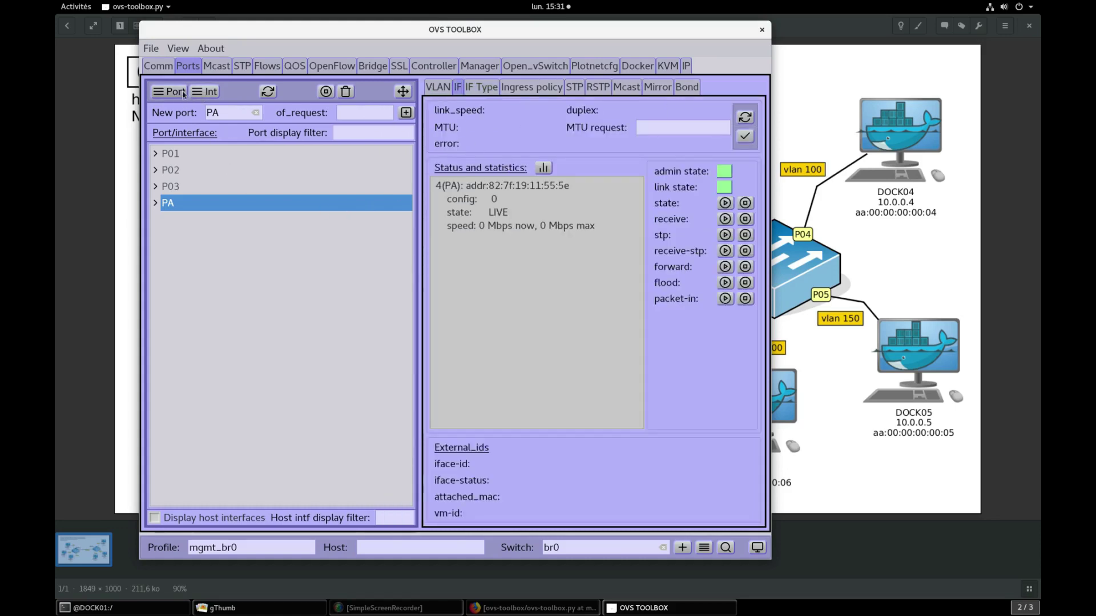
Step: Switch to the mgmt_br1 profile and add a new port named PB to br1
{"action": "left_click", "coordinate": [158, 66]}
{"action": "left_click", "coordinate": [190, 143]}
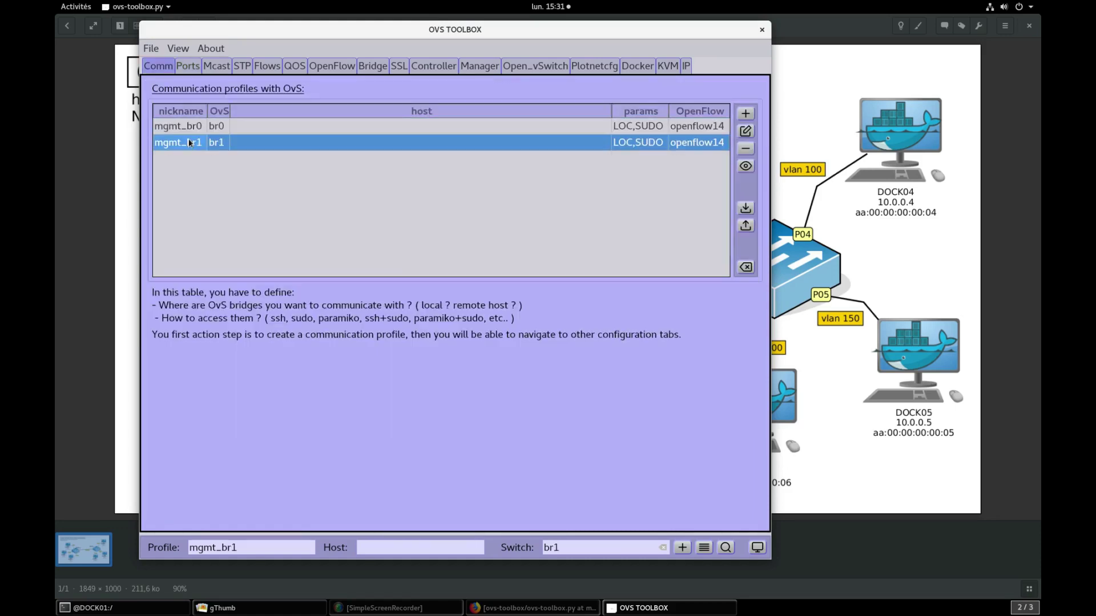
{"action": "left_click", "coordinate": [188, 66]}
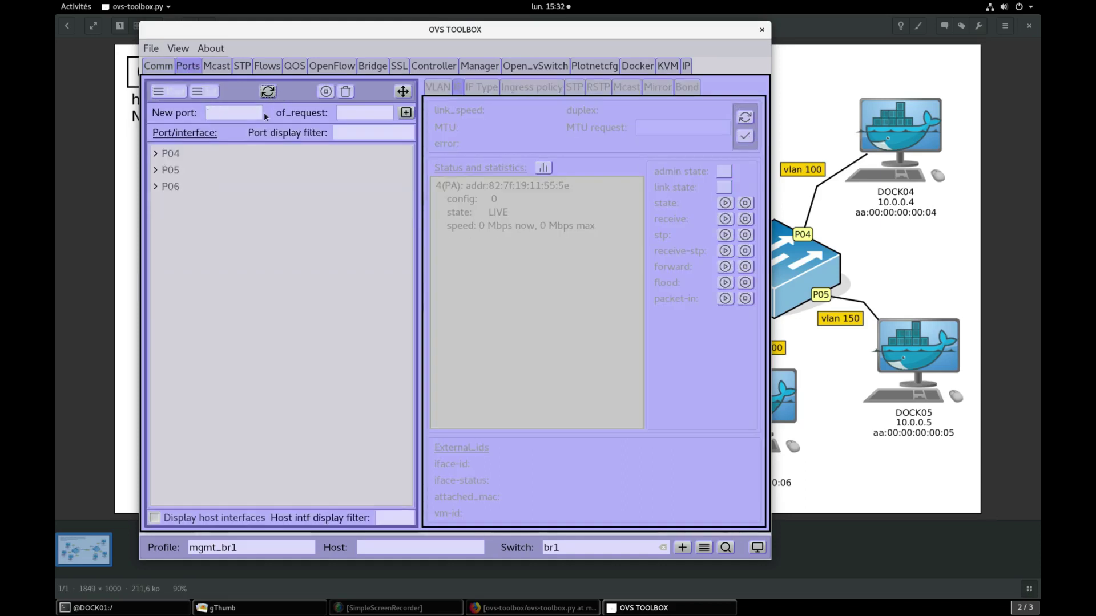
{"action": "type", "text": "PB"}
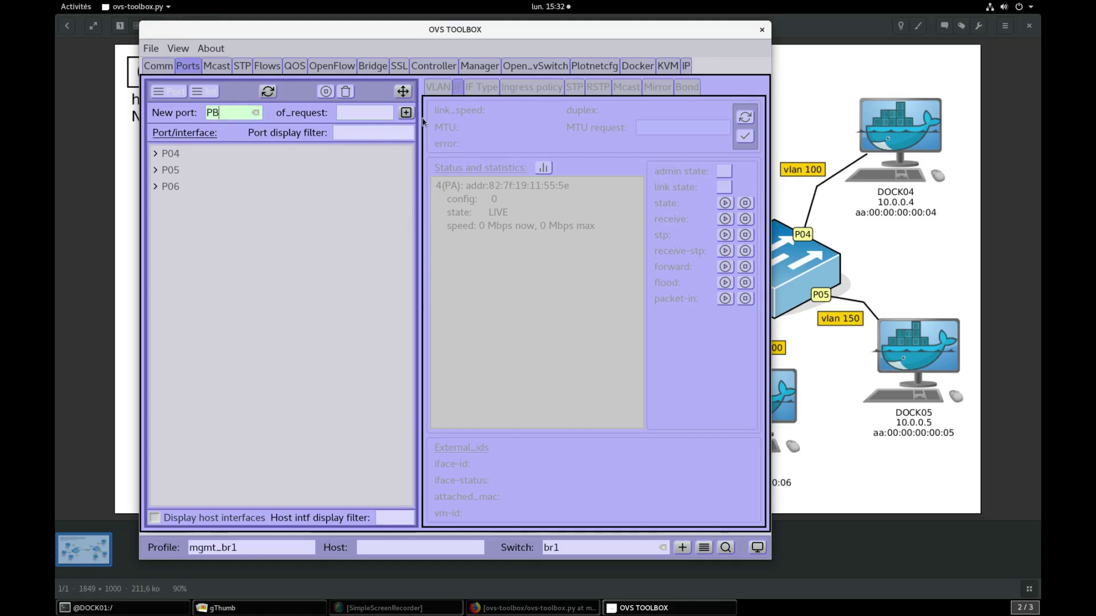
{"action": "left_click", "coordinate": [405, 113]}
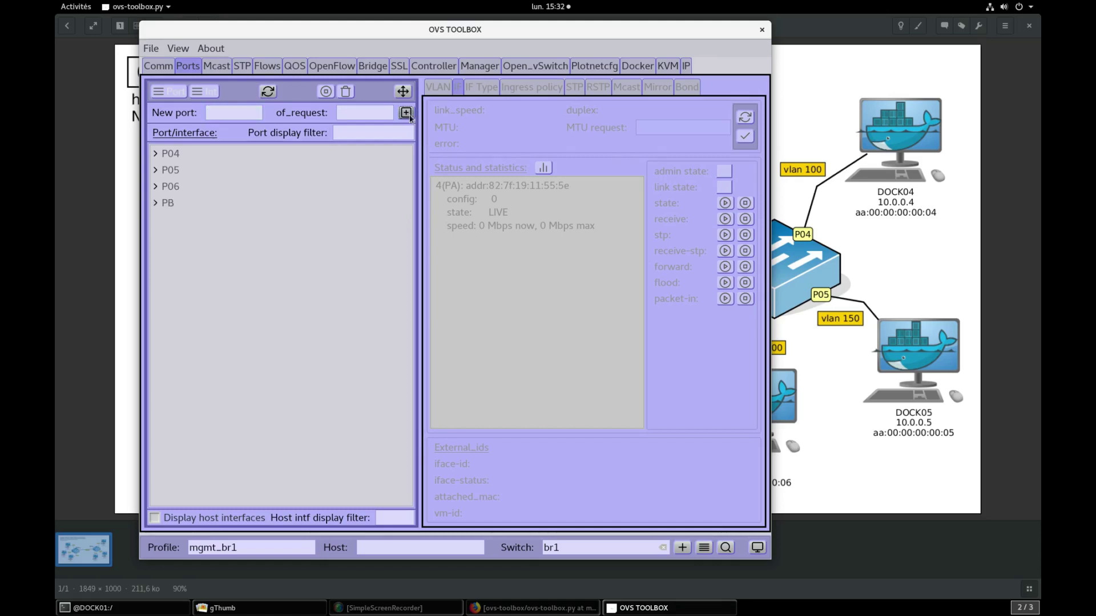
Step: Set port PB's interface type to patch with peer PA and apply it
{"action": "left_click", "coordinate": [172, 202]}
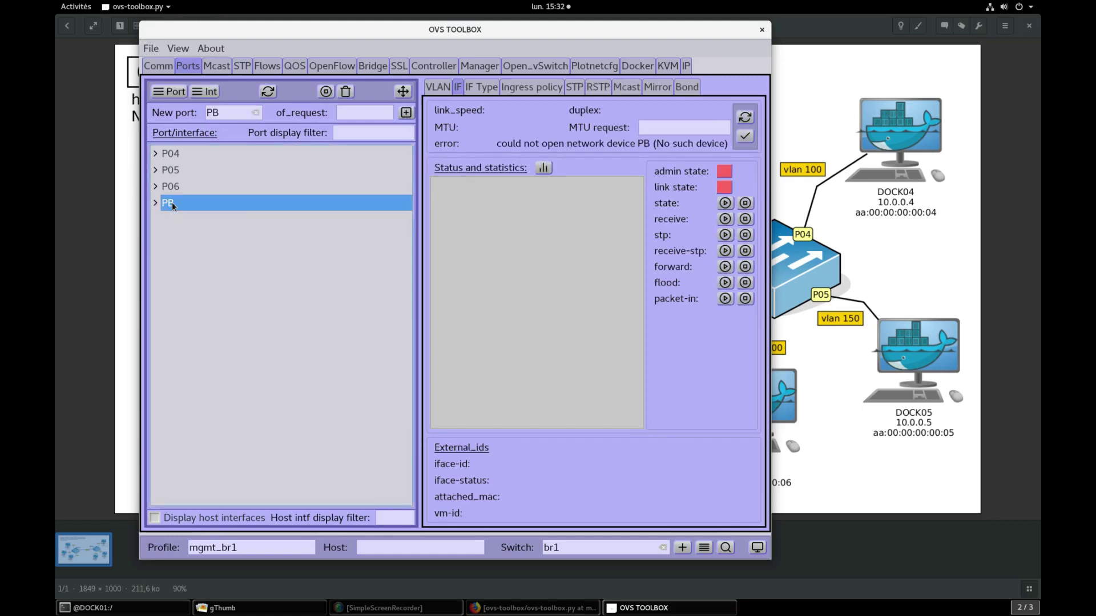
{"action": "left_click", "coordinate": [482, 92]}
{"action": "left_click", "coordinate": [518, 113]}
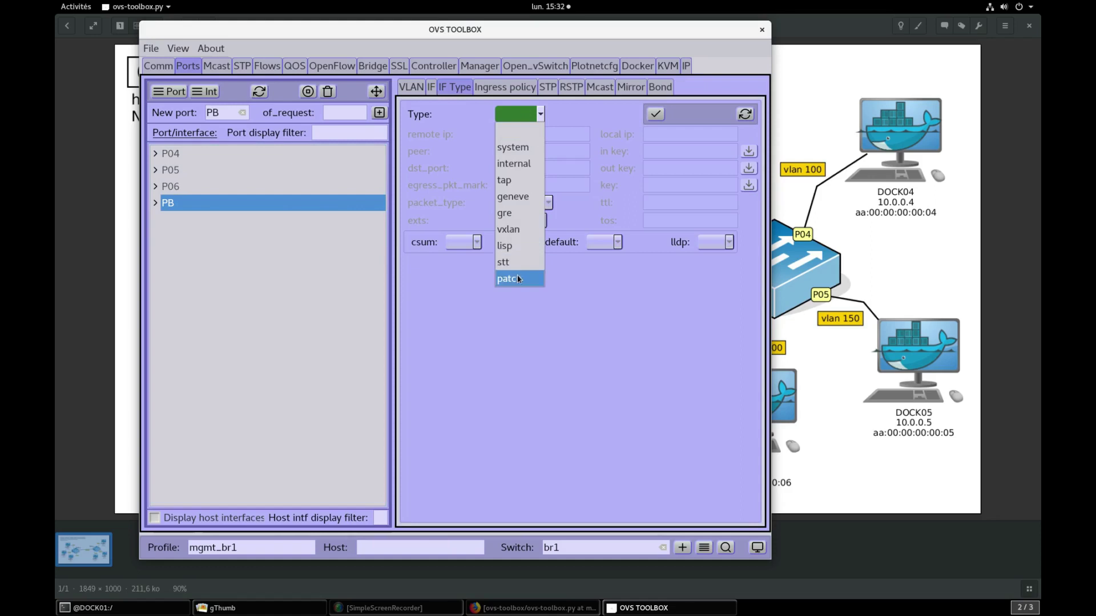
{"action": "left_click", "coordinate": [517, 277]}
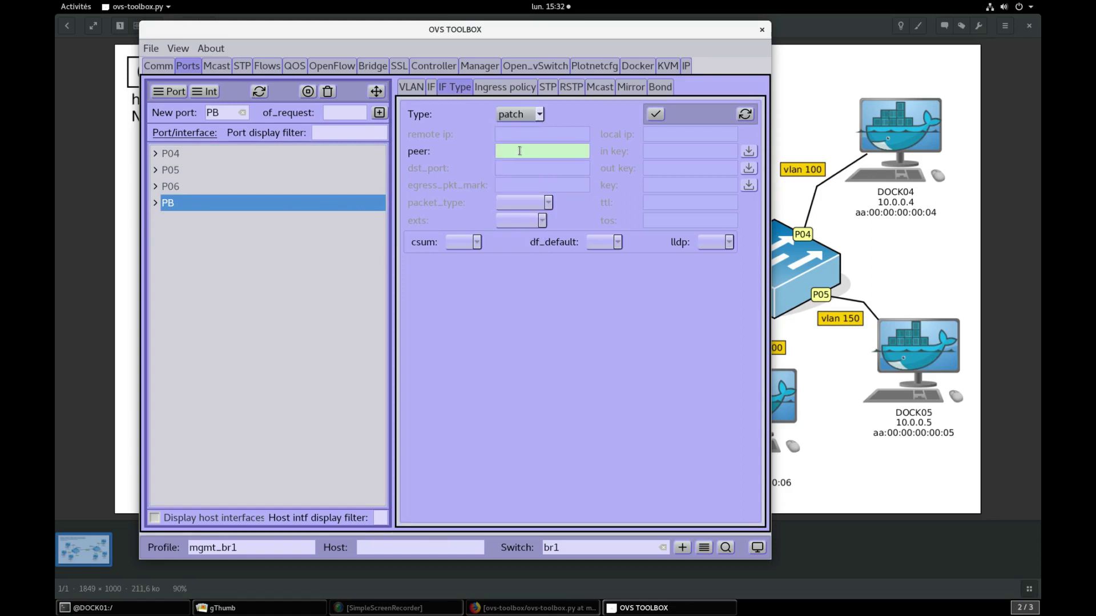
{"action": "type", "text": "PA"}
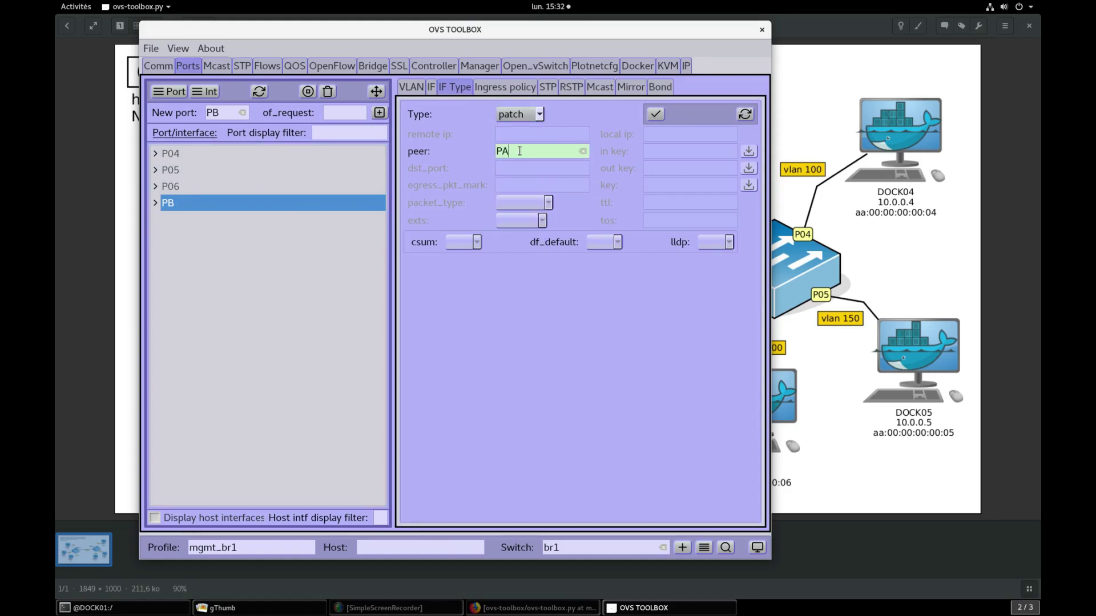
{"action": "left_click", "coordinate": [656, 115]}
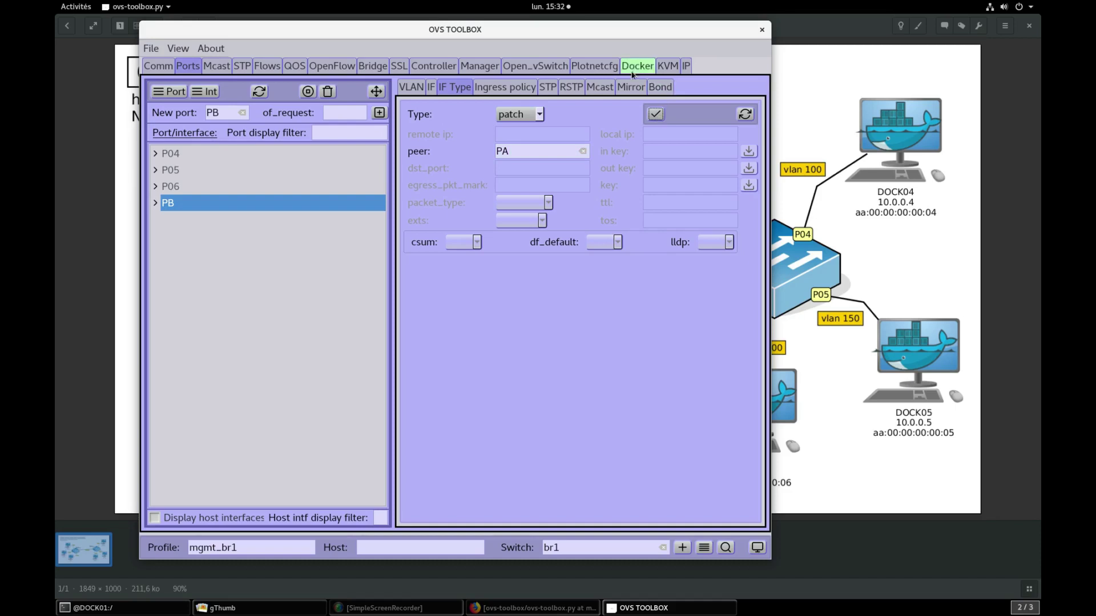
Step: Regenerate the Plotnetcfg network diagram and examine the PA to PB patch link between br0 and br1
{"action": "left_click", "coordinate": [595, 65]}
{"action": "left_click", "coordinate": [750, 496]}
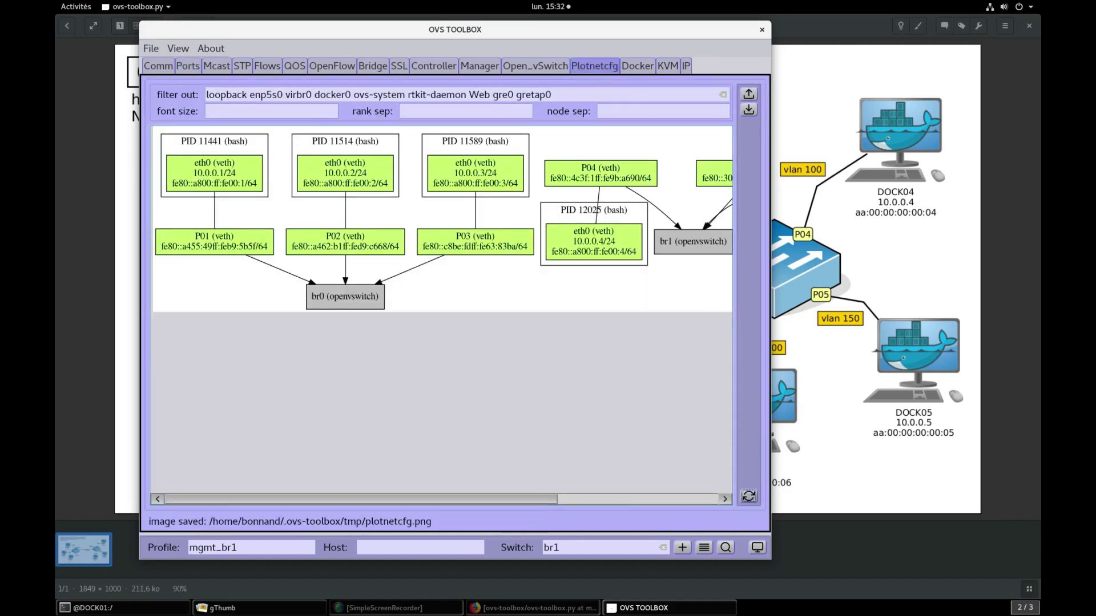
{"action": "left_click_drag", "start_coordinate": [455, 498], "coordinate": [562, 499]}
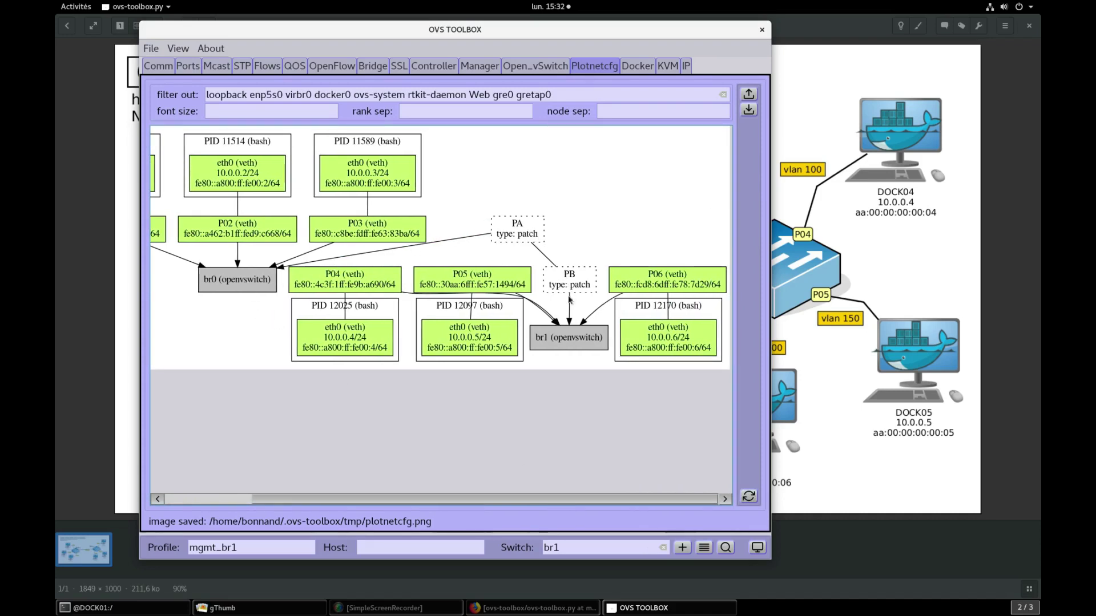
{"action": "left_click_drag", "start_coordinate": [562, 501], "coordinate": [406, 499]}
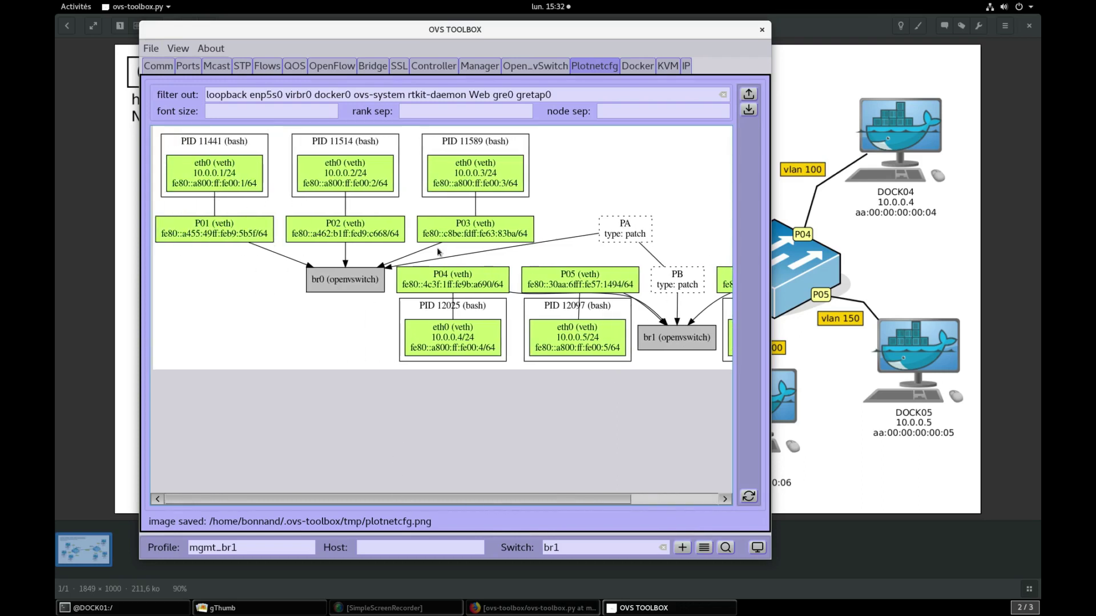
Step: Switch to the DOCK01 terminal, ping 10.0.0.2 to test connectivity before VLAN tagging, and stop the ping
{"action": "left_click", "coordinate": [865, 106]}
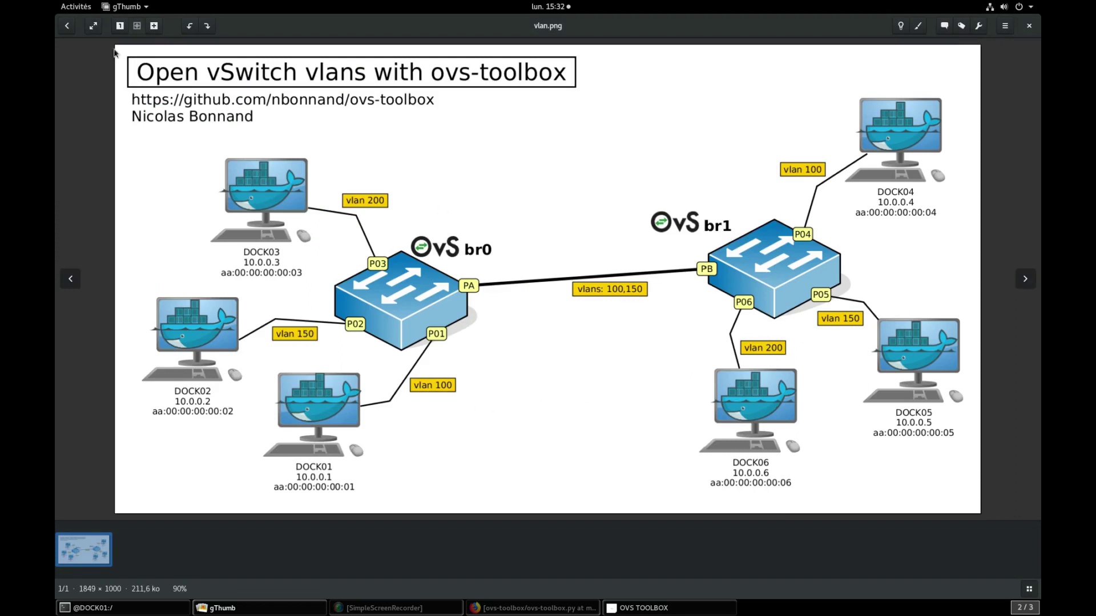
{"action": "mouse_move", "coordinate": [57, 3]}
{"action": "left_click", "coordinate": [681, 277]}
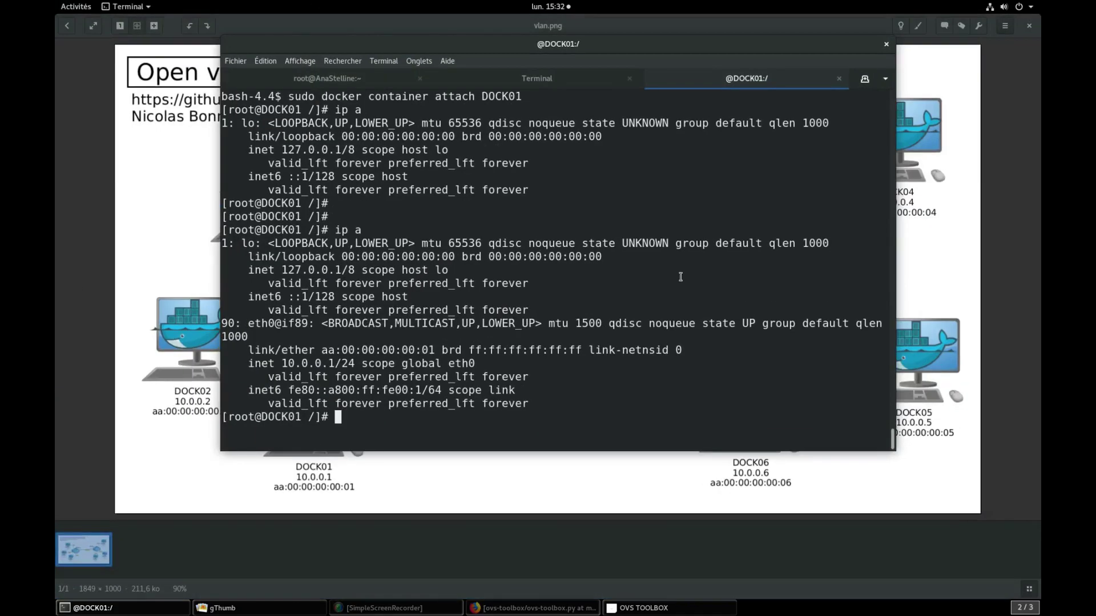
{"action": "key", "text": "Return"}
{"action": "key", "text": "Return"}
{"action": "key", "text": "Return"}
{"action": "type", "text": "pin"}
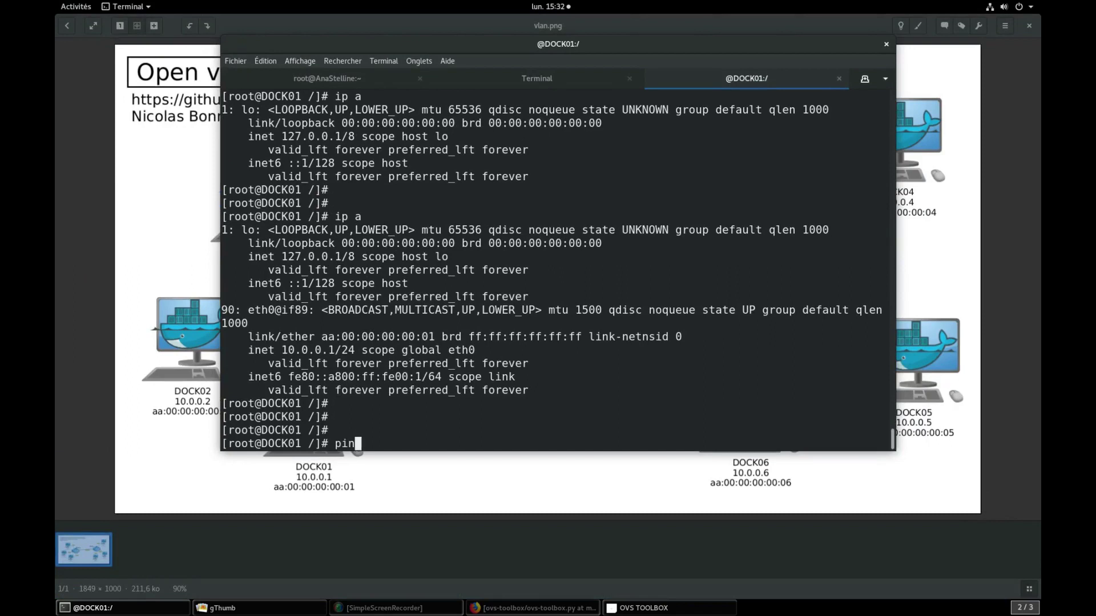
{"action": "type", "text": "g 10.0.0.2"}
{"action": "key", "text": "Return"}
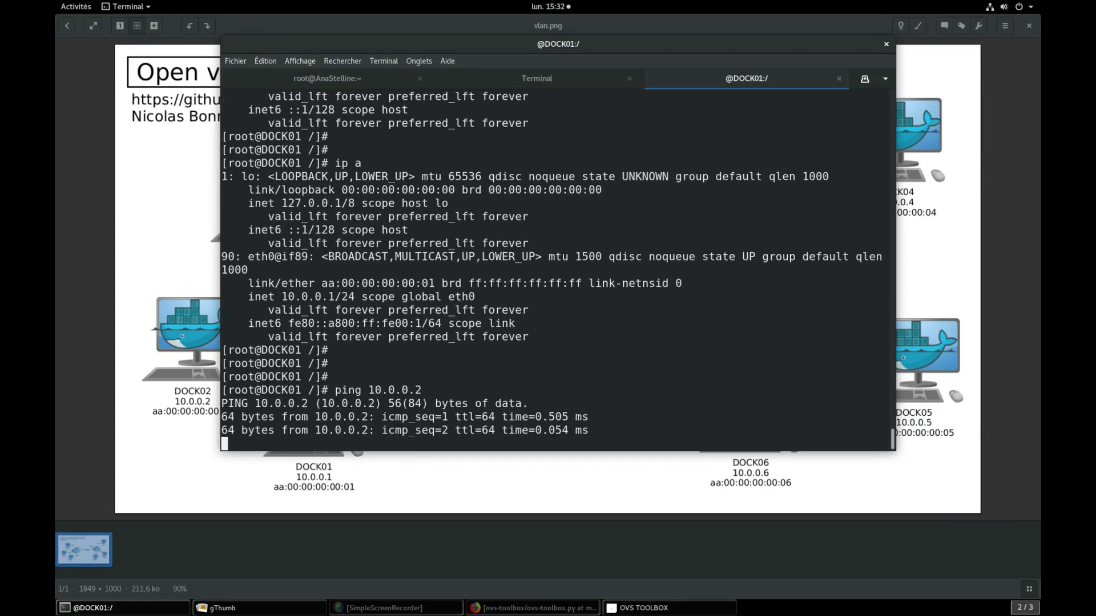
{"action": "key", "text": "ctrl+c"}
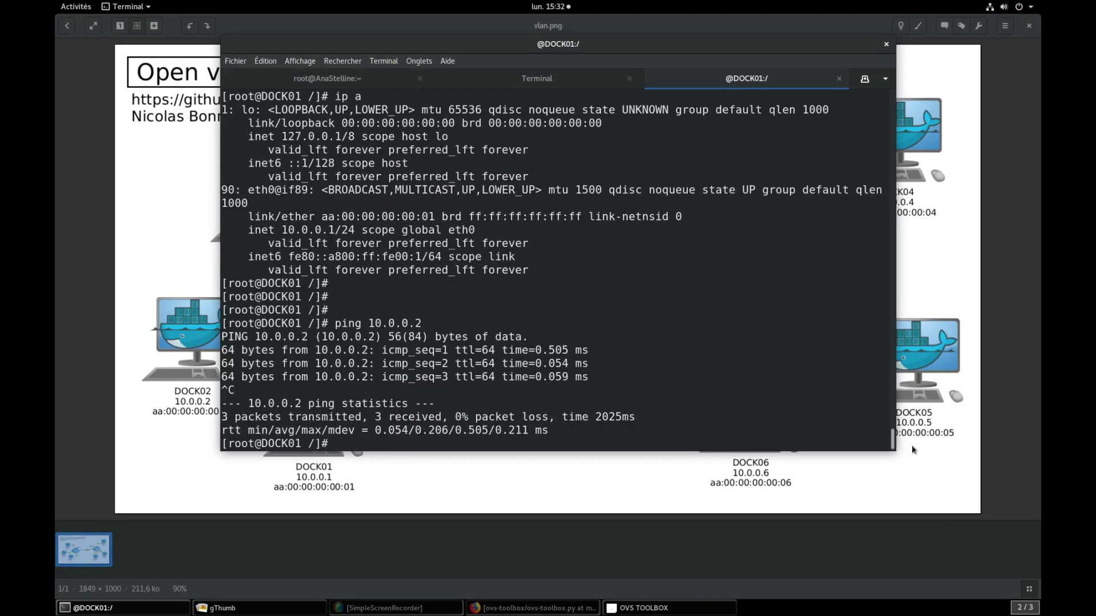
Step: Return to OVS Toolbox, switch to the mgmt_br0 profile and refresh br0's port list
{"action": "mouse_move", "coordinate": [56, 0]}
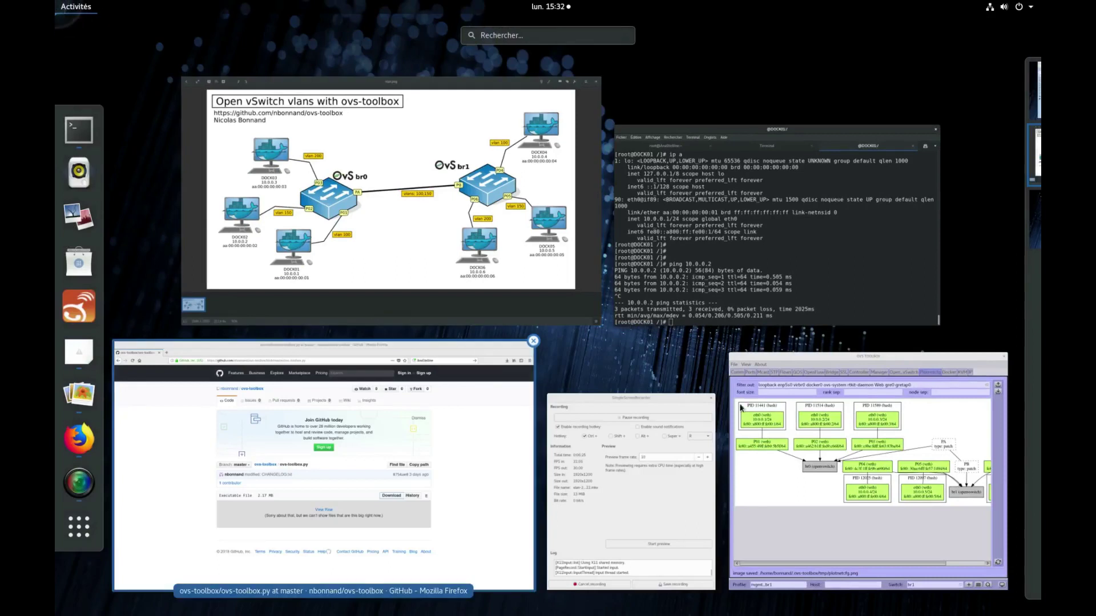
{"action": "left_click", "coordinate": [741, 407]}
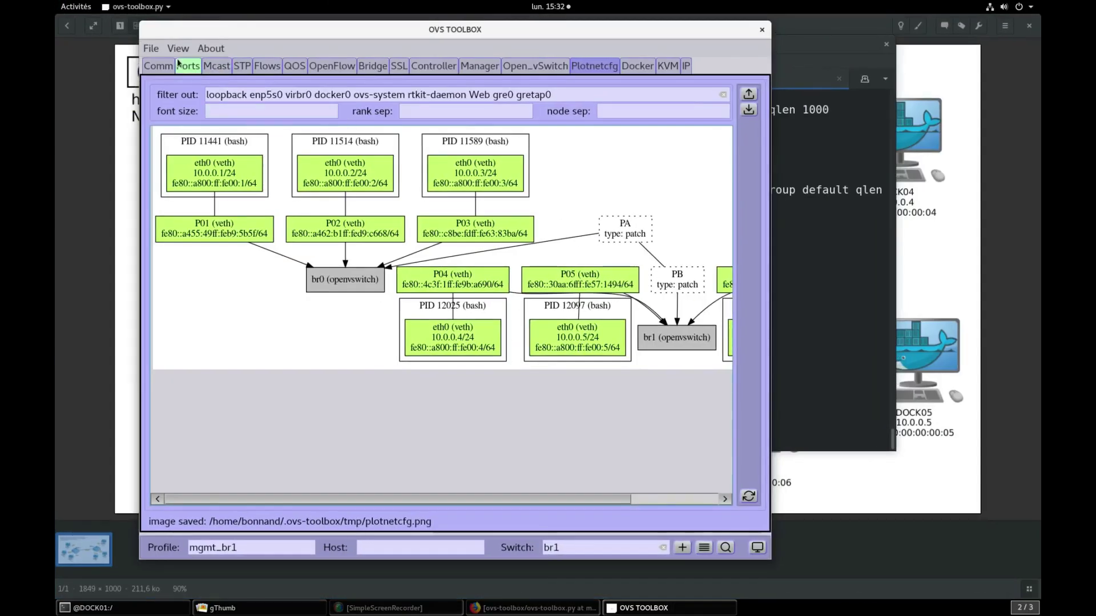
{"action": "left_click", "coordinate": [178, 65]}
{"action": "left_click", "coordinate": [158, 65]}
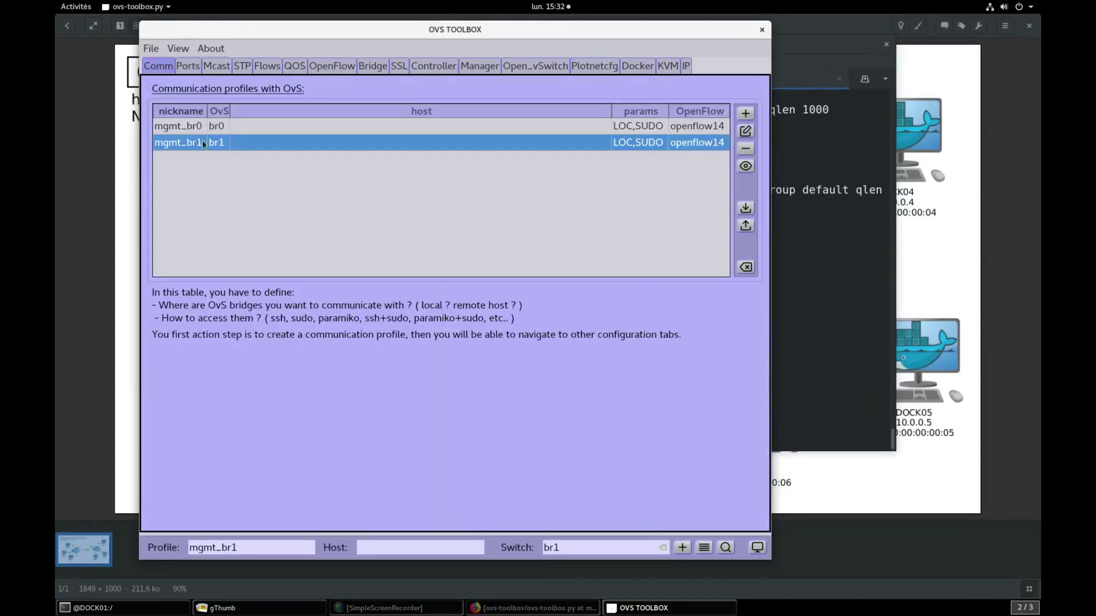
{"action": "left_click", "coordinate": [183, 133]}
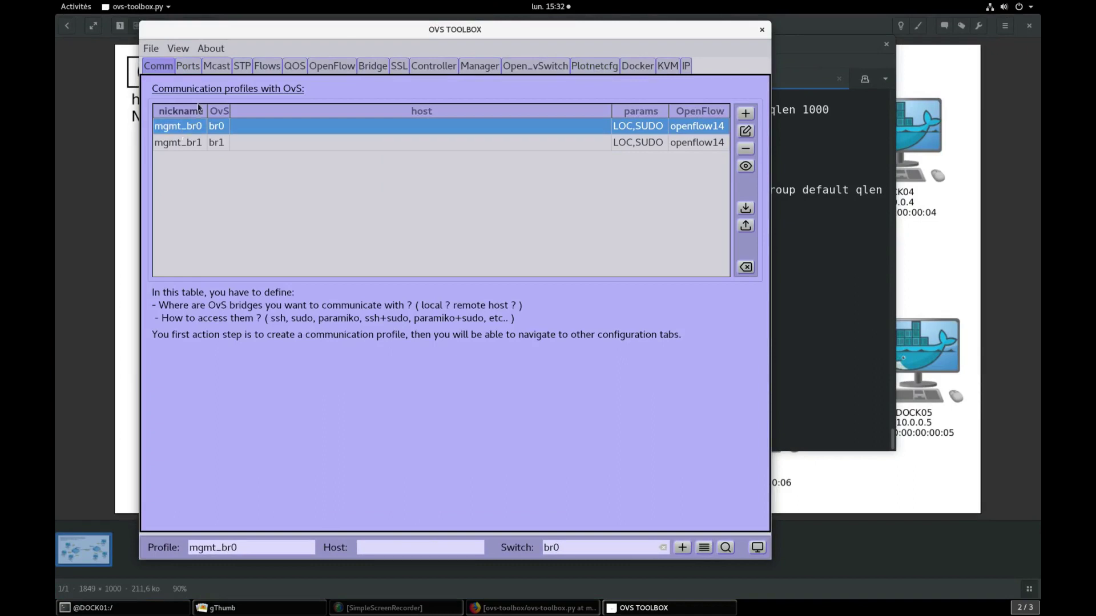
{"action": "left_click", "coordinate": [188, 65]}
{"action": "left_click", "coordinate": [258, 91]}
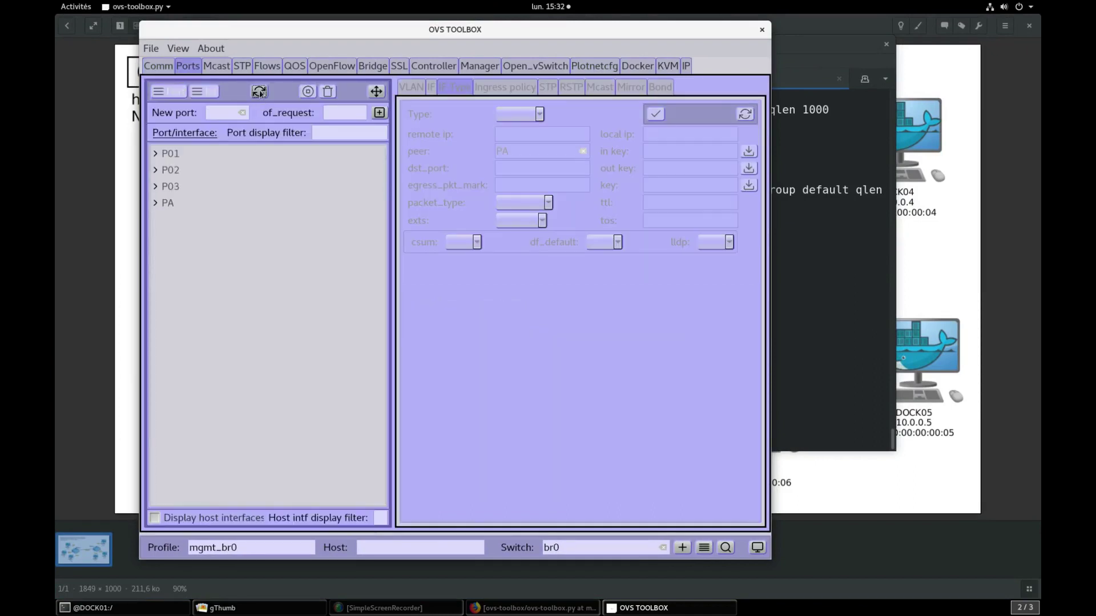
Step: Set port P01's VLAN tag to 100, leaving the mode empty, and apply it
{"action": "left_click", "coordinate": [176, 154]}
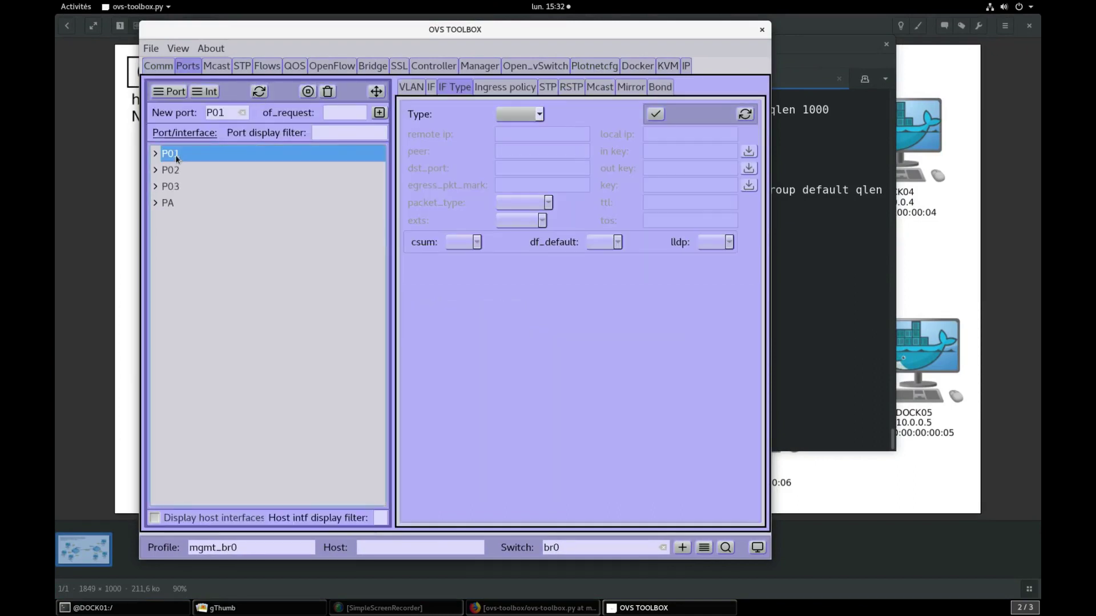
{"action": "left_click", "coordinate": [411, 86]}
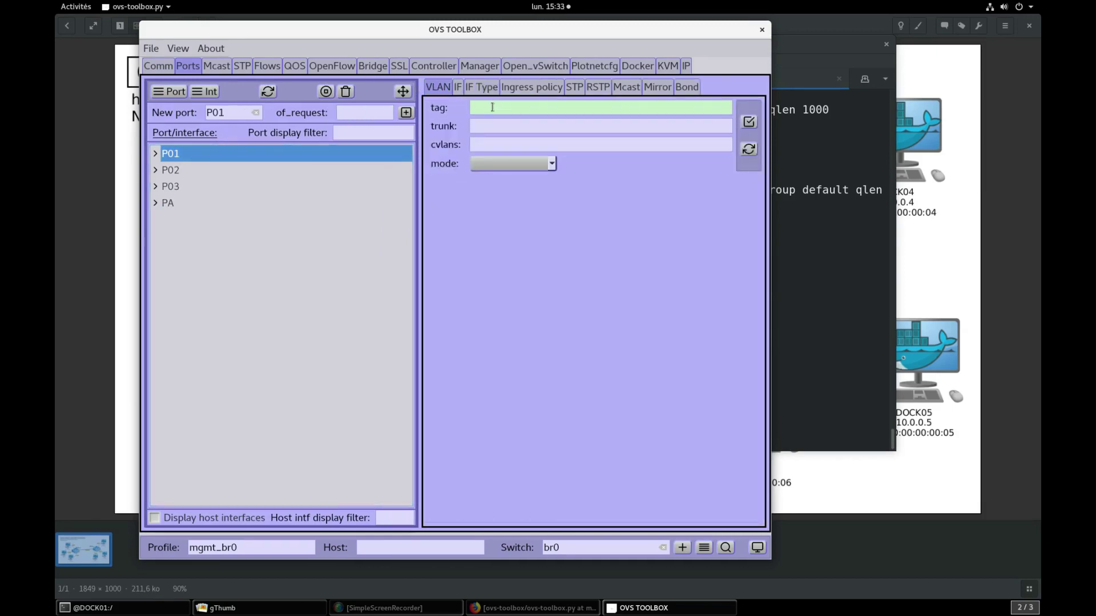
{"action": "type", "text": "100"}
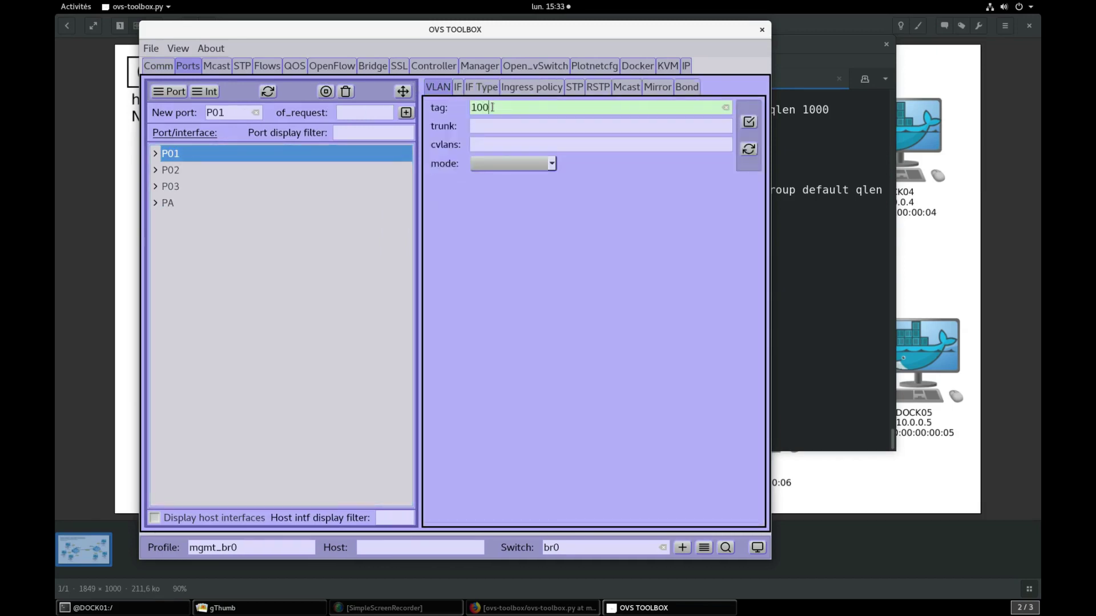
{"action": "left_click", "coordinate": [504, 164]}
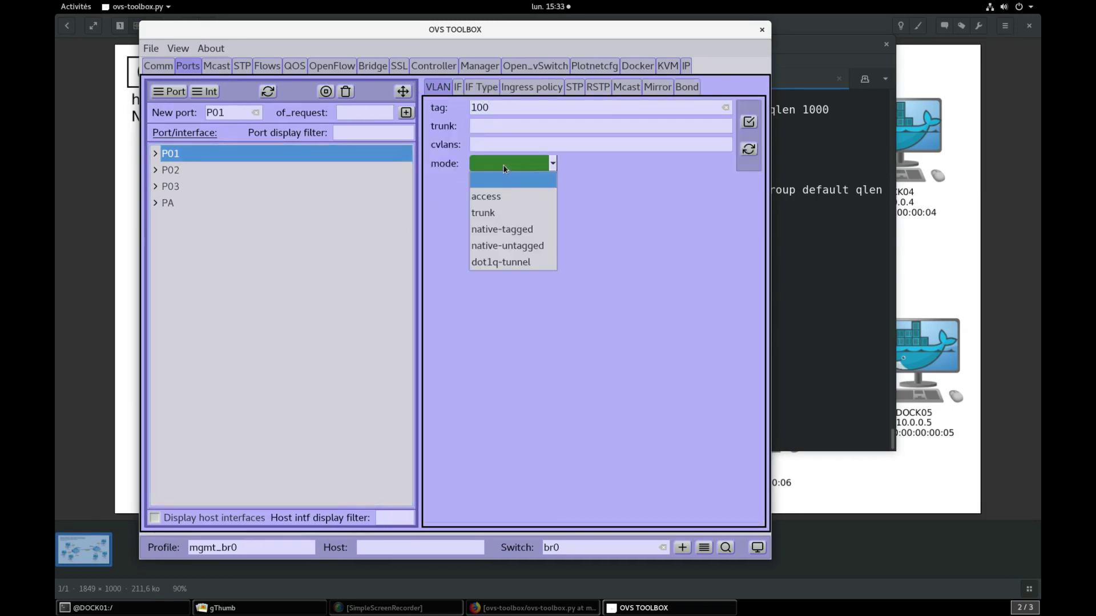
{"action": "left_click", "coordinate": [665, 204]}
{"action": "left_click", "coordinate": [748, 124]}
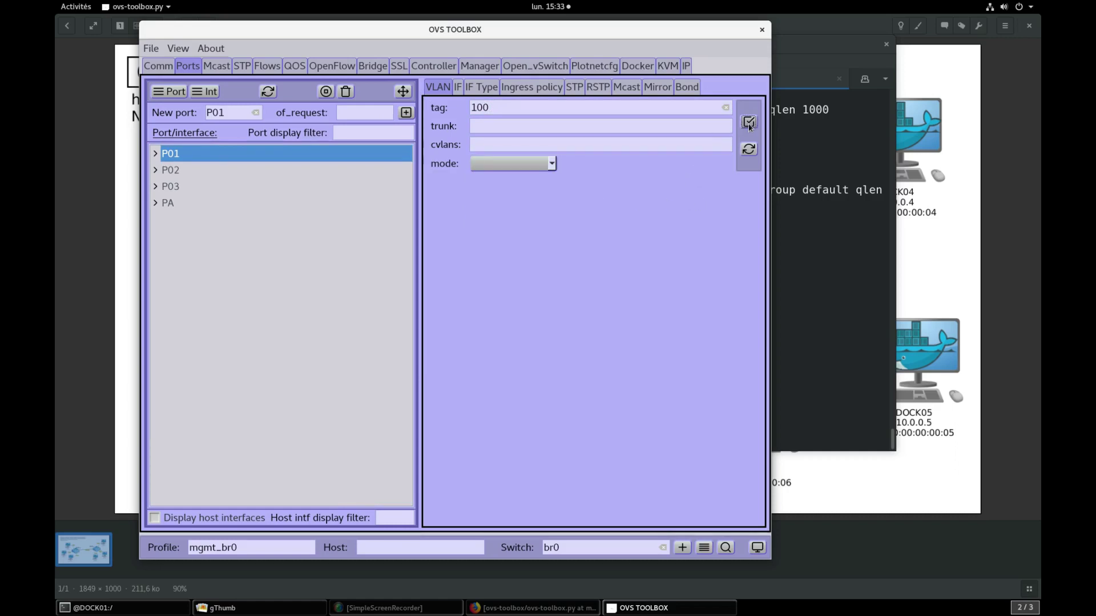
Step: Set and apply VLAN tag 150 on port P02 and VLAN tag 200 on port P03
{"action": "left_click", "coordinate": [184, 170]}
{"action": "left_click", "coordinate": [498, 110]}
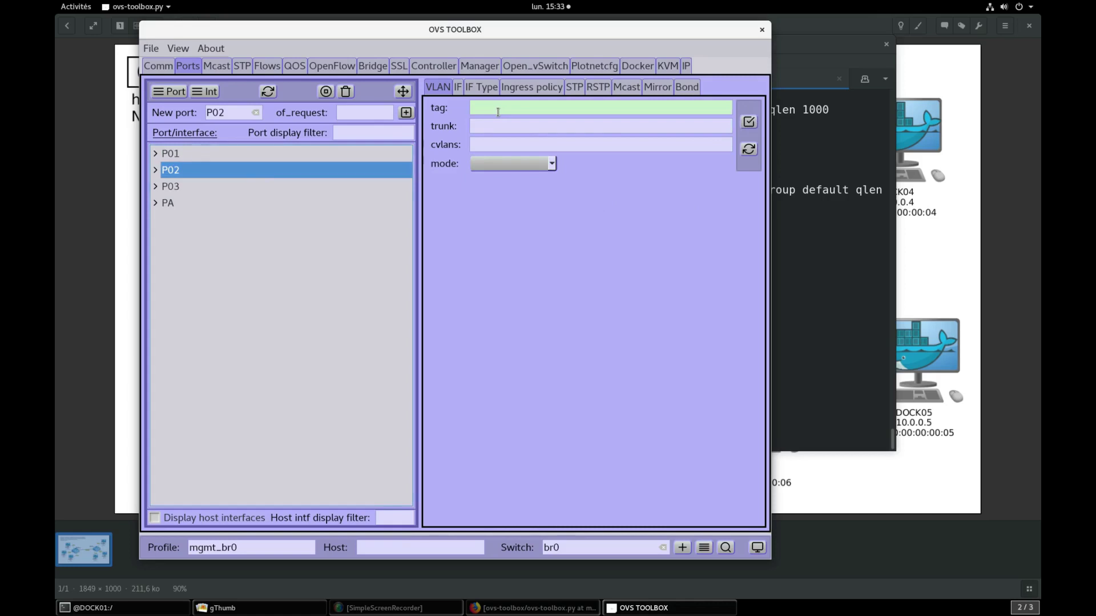
{"action": "type", "text": "150"}
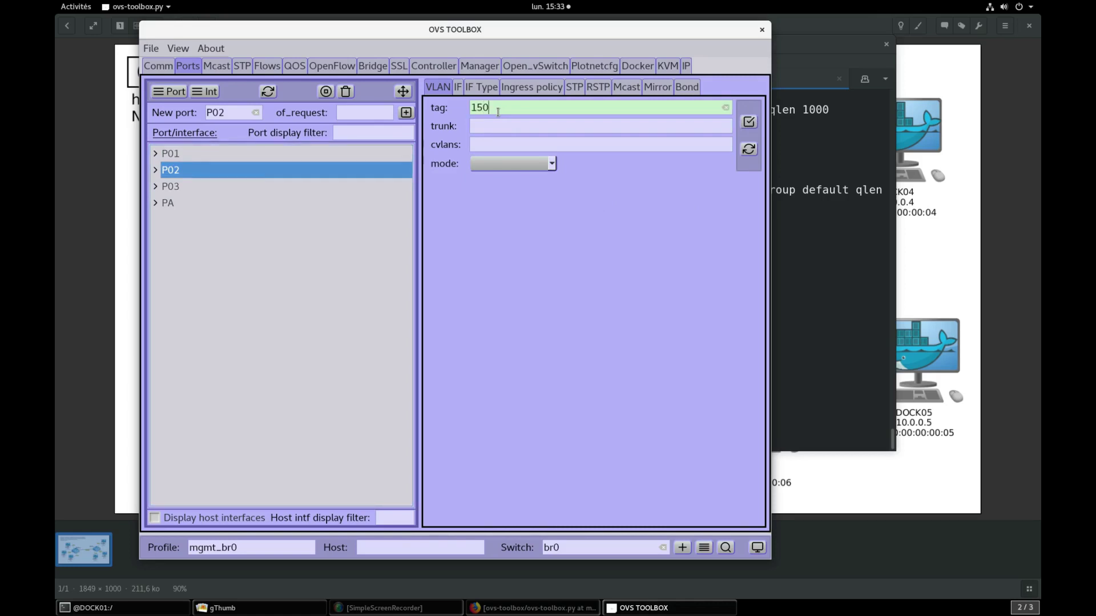
{"action": "left_click", "coordinate": [749, 123]}
{"action": "left_click", "coordinate": [175, 186]}
{"action": "left_click", "coordinate": [502, 110]}
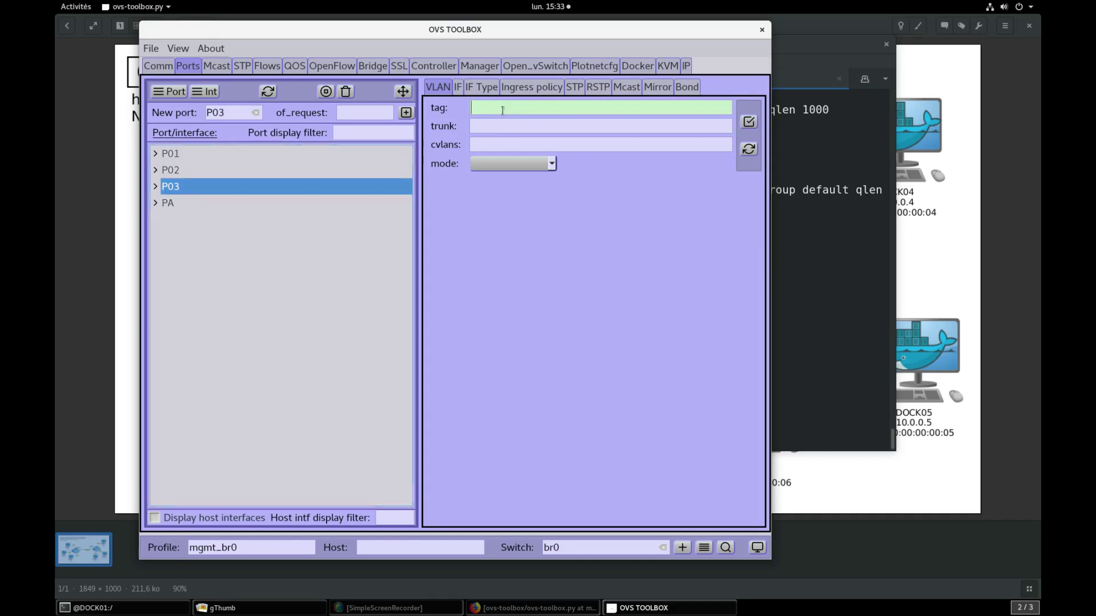
{"action": "type", "text": "200"}
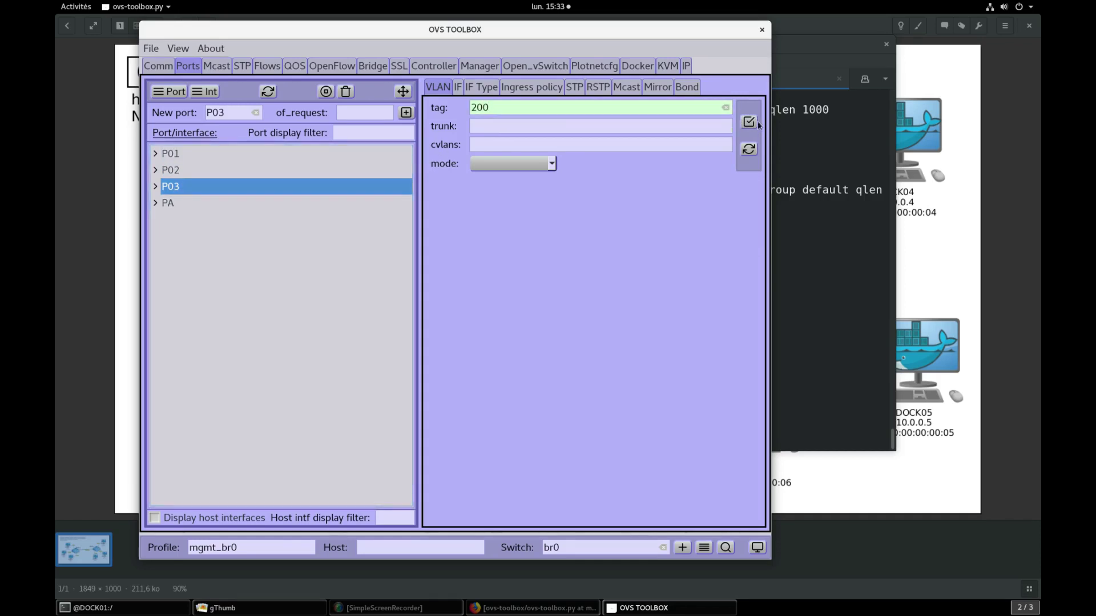
{"action": "left_click", "coordinate": [752, 124]}
Step: Set port PA's trunk VLANs to 100,150 with the VLAN mode trunk, and apply the settings
{"action": "left_click", "coordinate": [170, 201]}
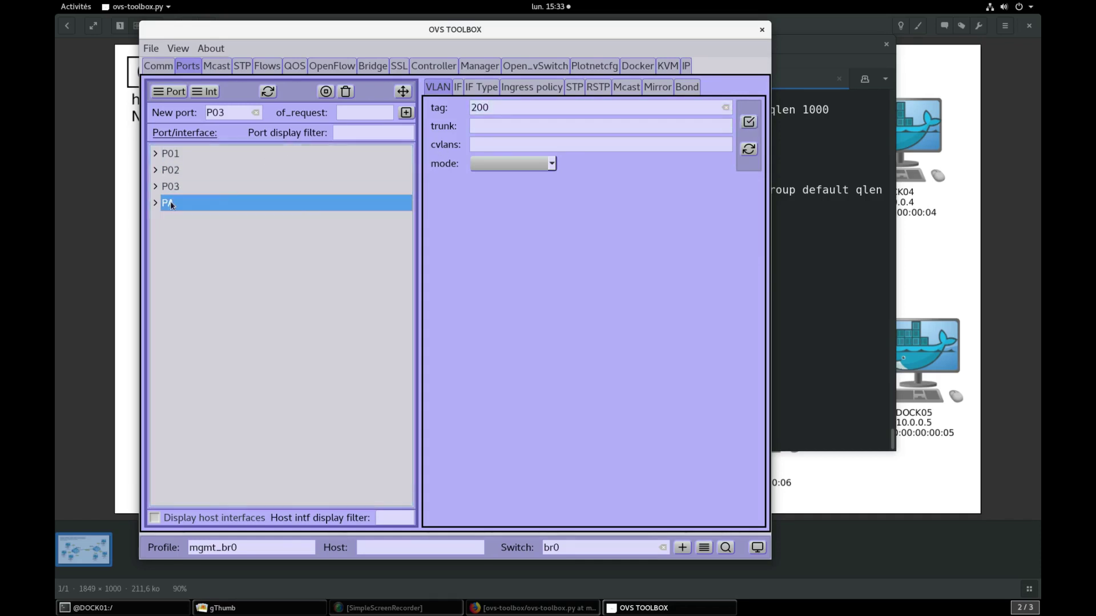
{"action": "left_click", "coordinate": [489, 128]}
{"action": "type", "text": "1"}
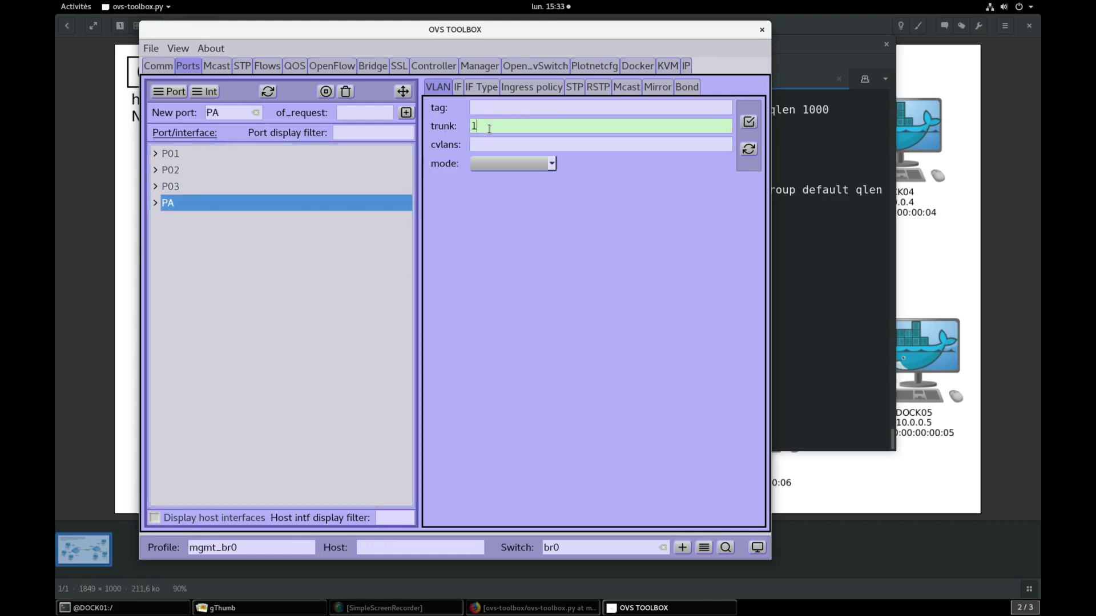
{"action": "type", "text": "00,15"}
{"action": "left_click", "coordinate": [512, 164]}
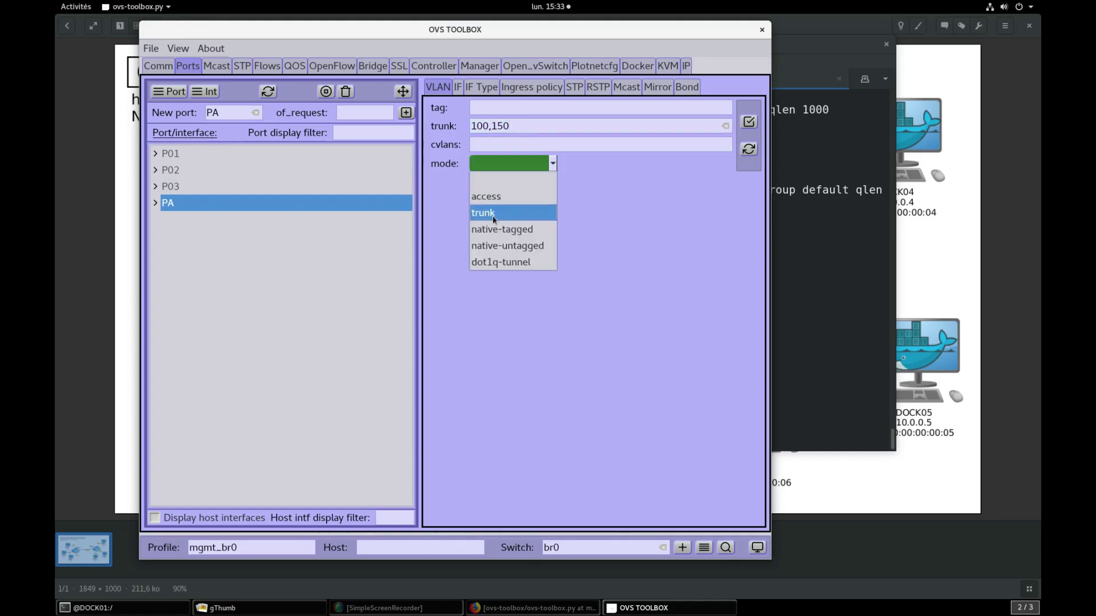
{"action": "left_click", "coordinate": [500, 215]}
{"action": "left_click", "coordinate": [751, 122]}
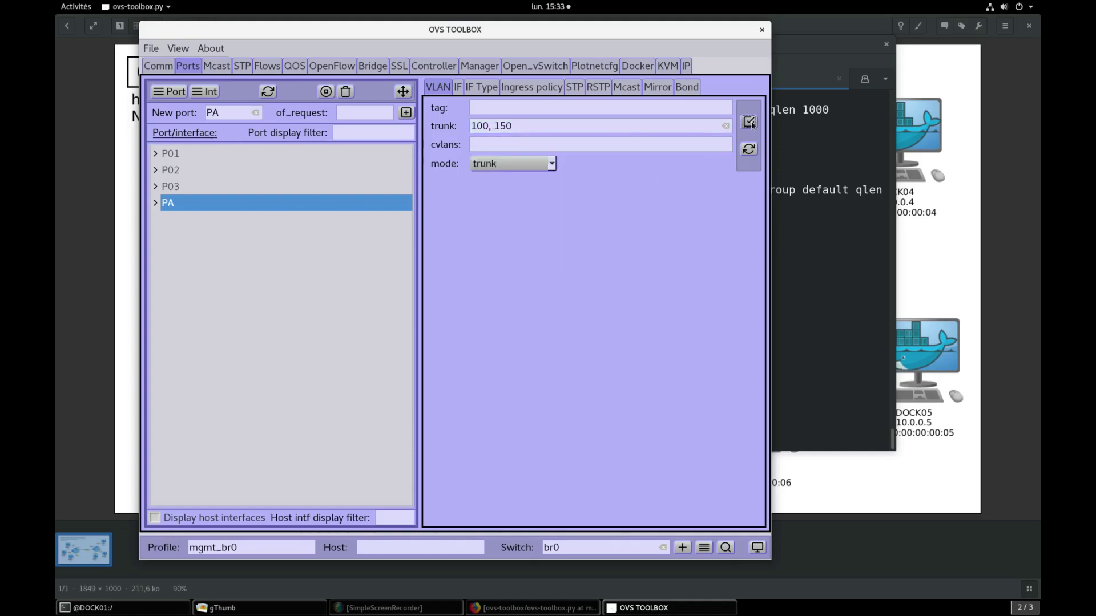
Step: Switch to the mgmt_br1 profile and set and apply VLAN tag 100 on br1's port P04
{"action": "left_click", "coordinate": [159, 68]}
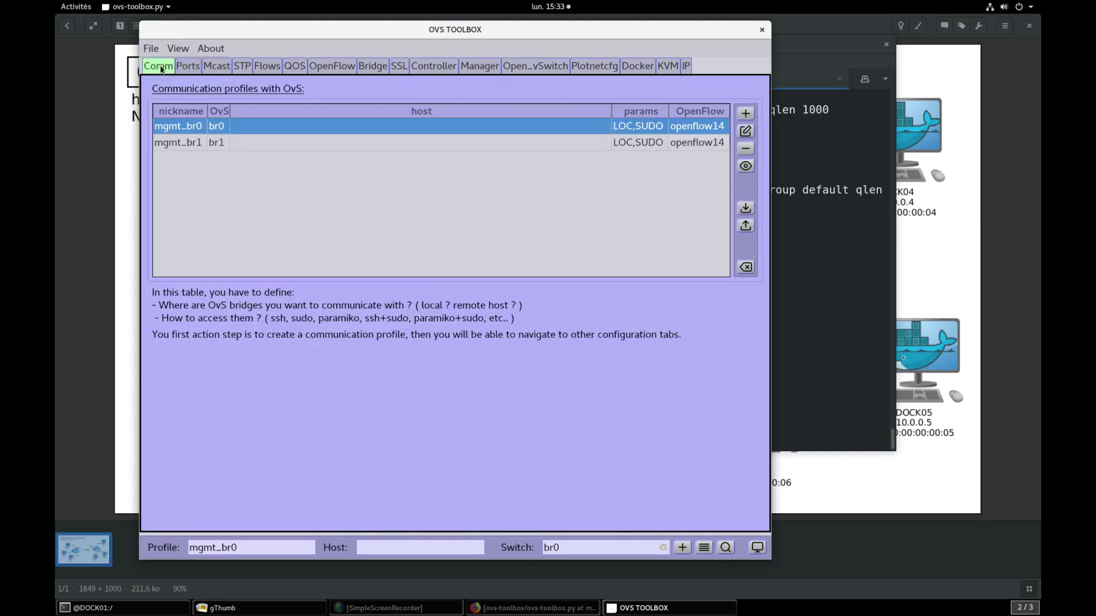
{"action": "left_click", "coordinate": [187, 143]}
{"action": "left_click", "coordinate": [188, 67]}
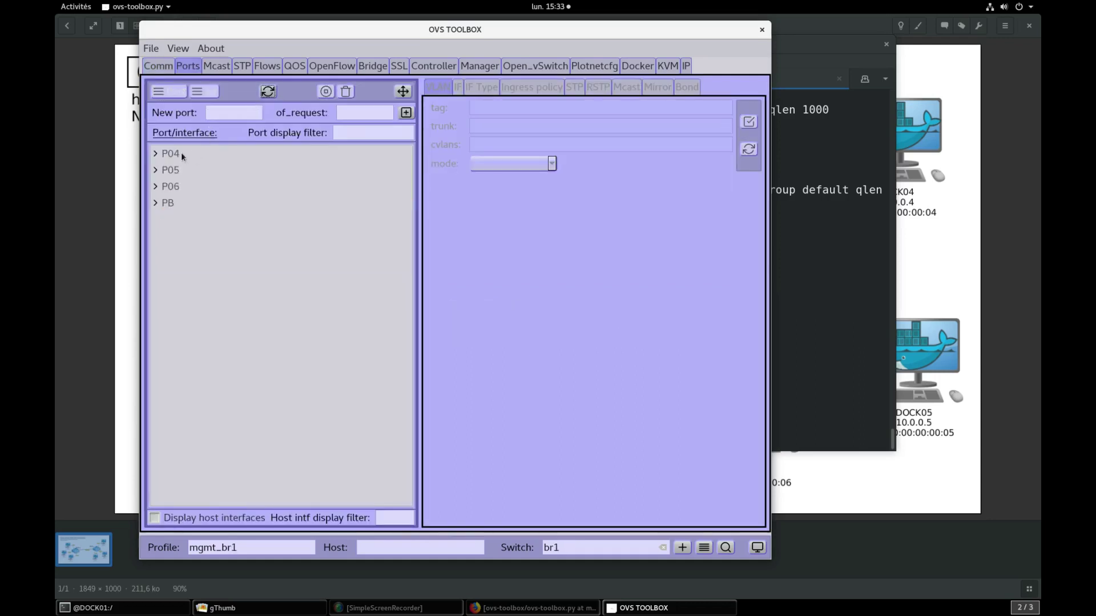
{"action": "left_click", "coordinate": [180, 153]}
{"action": "left_click", "coordinate": [500, 113]}
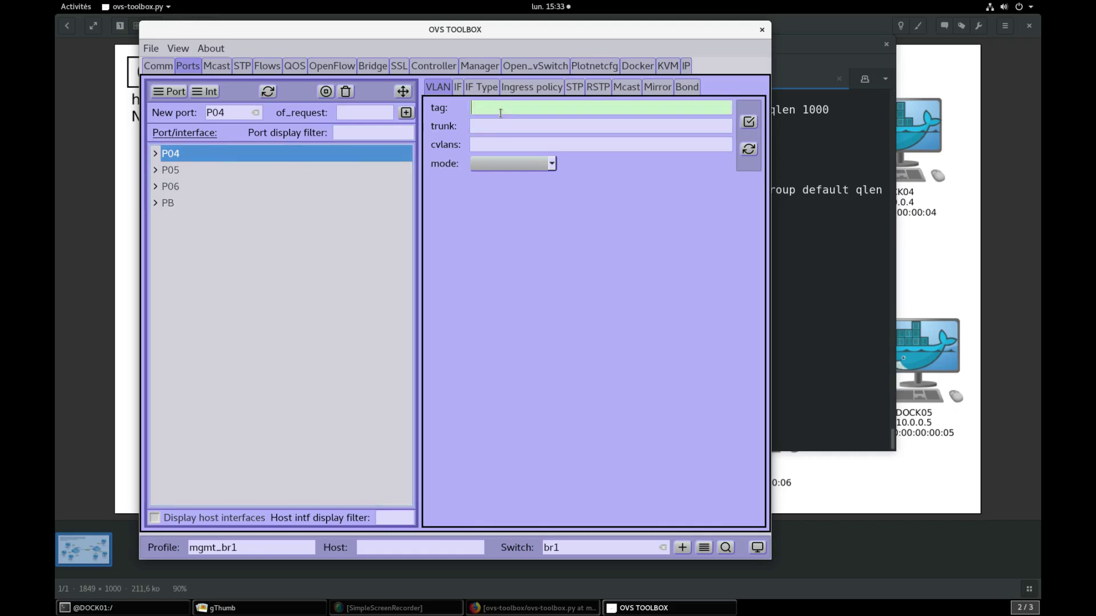
{"action": "type", "text": "100"}
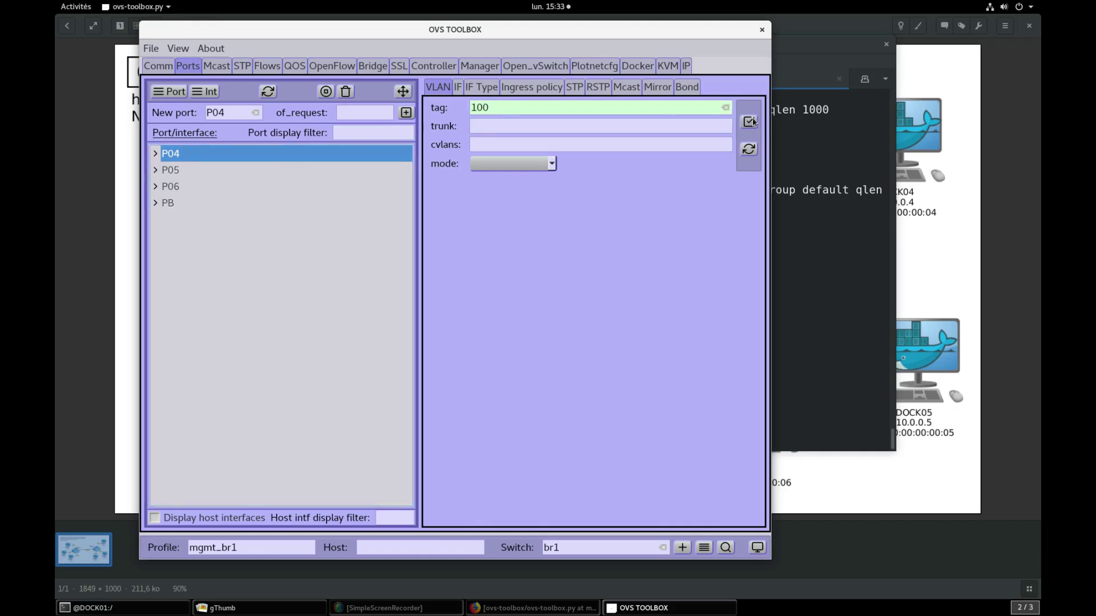
{"action": "left_click", "coordinate": [543, 125]}
Step: Set and apply VLAN tag 150 on port P05 and VLAN tag 200 on port P06
{"action": "left_click", "coordinate": [190, 170]}
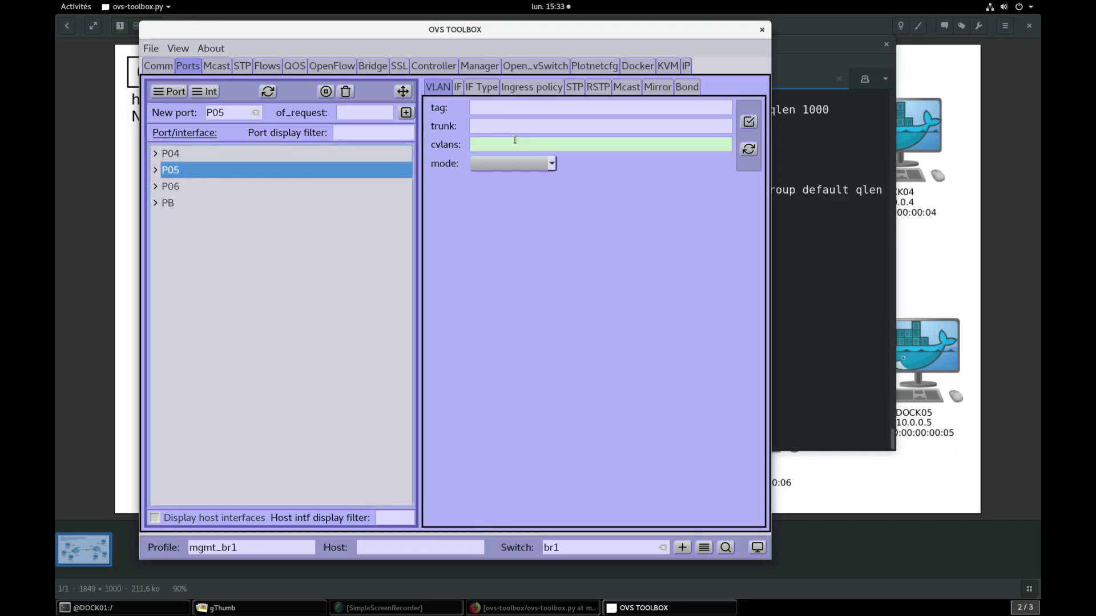
{"action": "left_click", "coordinate": [484, 108]}
{"action": "type", "text": "150"}
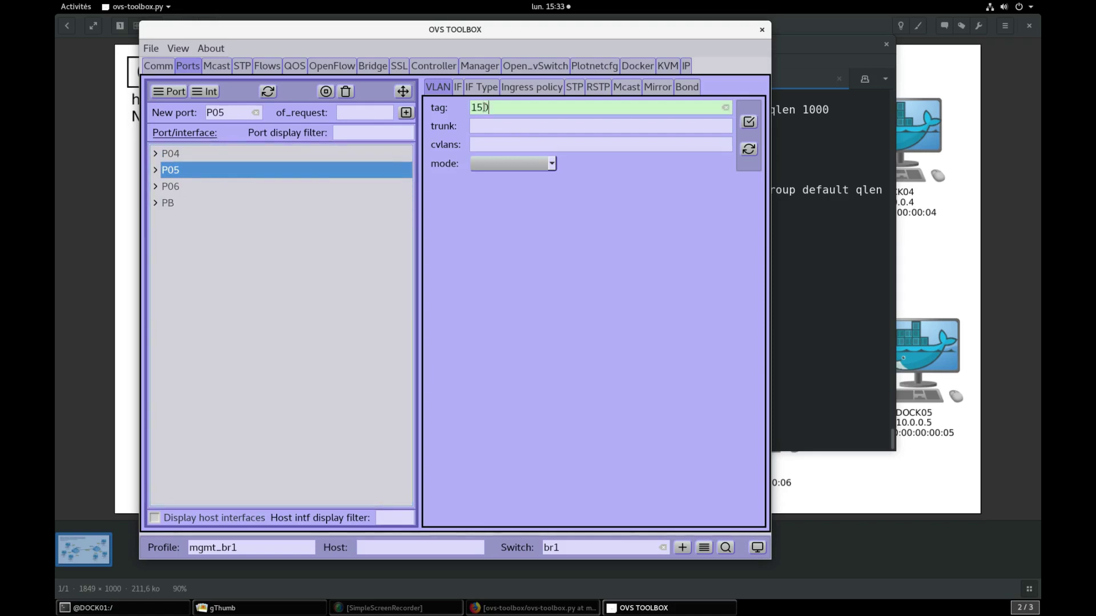
{"action": "left_click", "coordinate": [756, 122]}
{"action": "left_click", "coordinate": [179, 186]}
{"action": "left_click", "coordinate": [514, 106]}
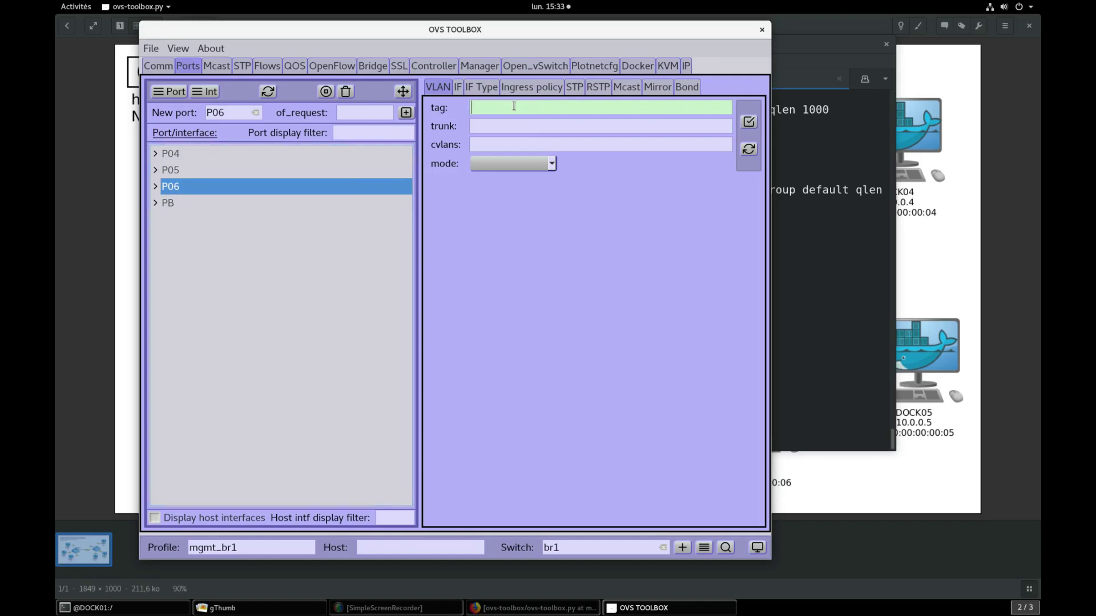
{"action": "type", "text": "200"}
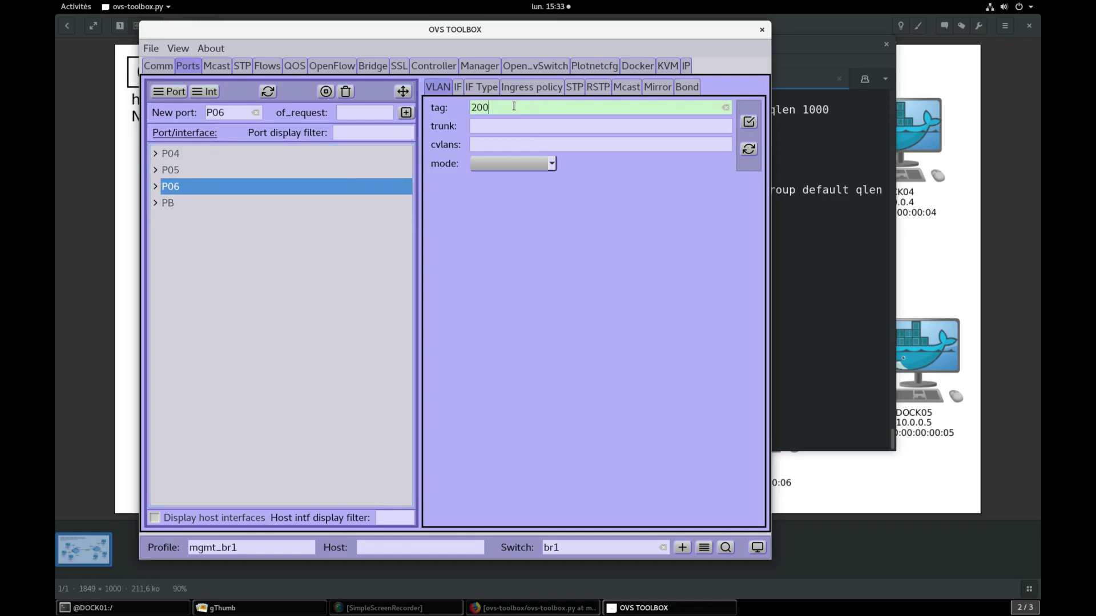
{"action": "left_click", "coordinate": [750, 122]}
Step: Try to apply the VLAN tag value 100,150 with trunk mode on port PB
{"action": "left_click", "coordinate": [231, 202]}
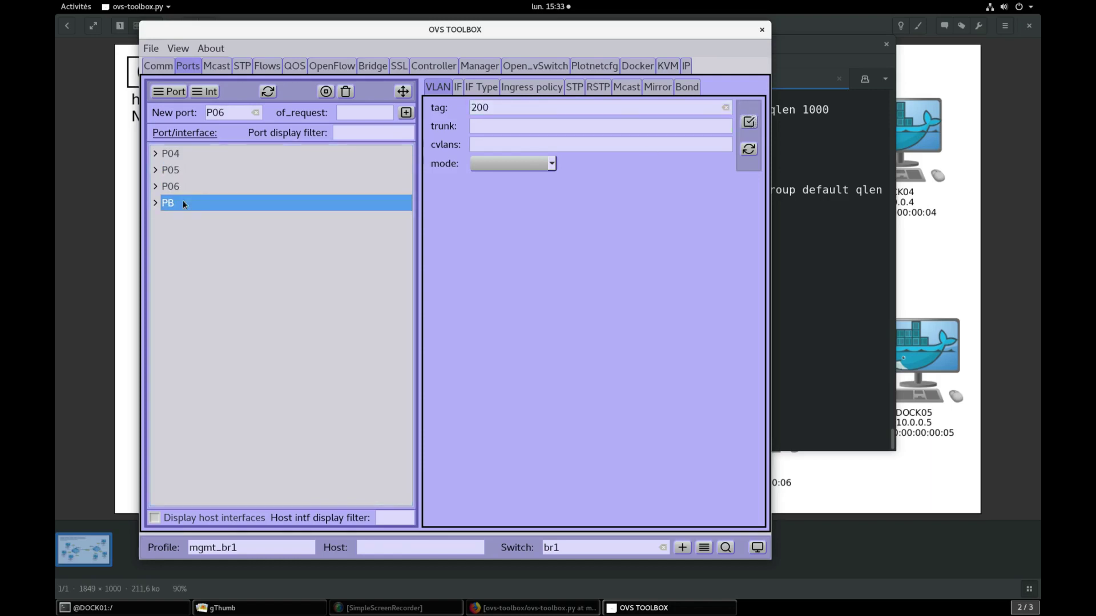
{"action": "left_click", "coordinate": [488, 108]}
{"action": "type", "text": "1"}
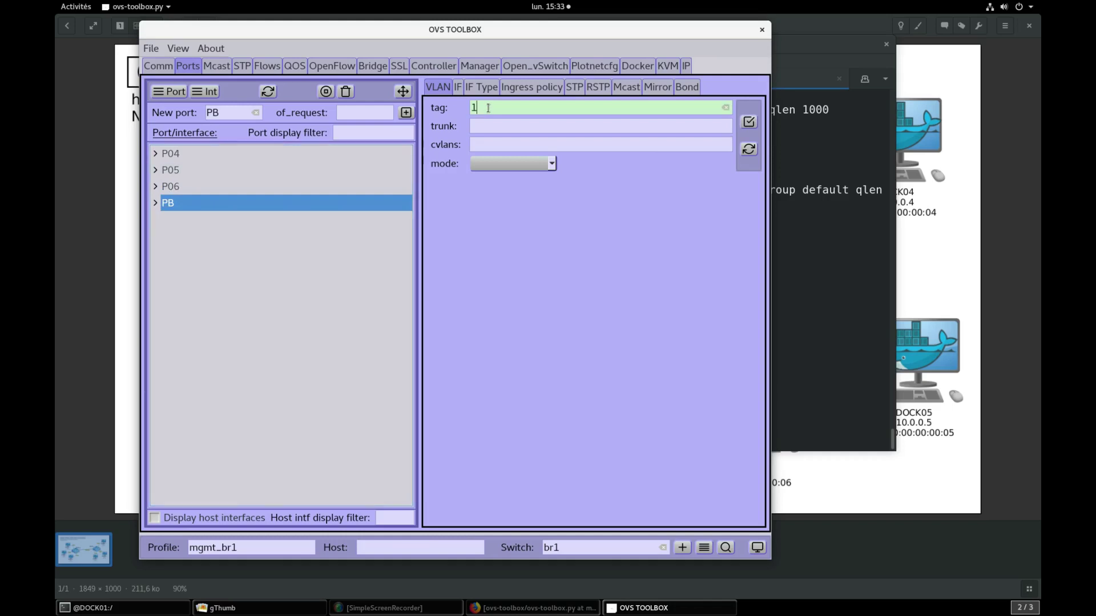
{"action": "type", "text": "00,150"}
{"action": "left_click", "coordinate": [491, 163]}
{"action": "left_click", "coordinate": [528, 212]}
{"action": "left_click", "coordinate": [750, 122]}
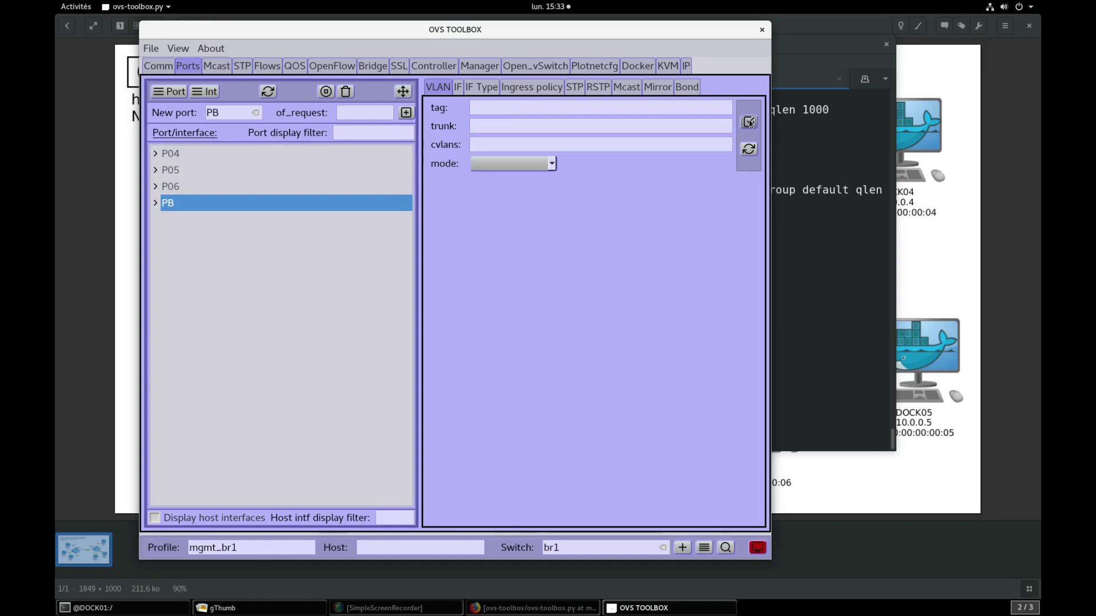
Step: Set port PB's trunk VLANs to 100,150 with the VLAN mode trunk, review the command output, and apply the settings
{"action": "left_click", "coordinate": [486, 126]}
{"action": "type", "text": "100,150"}
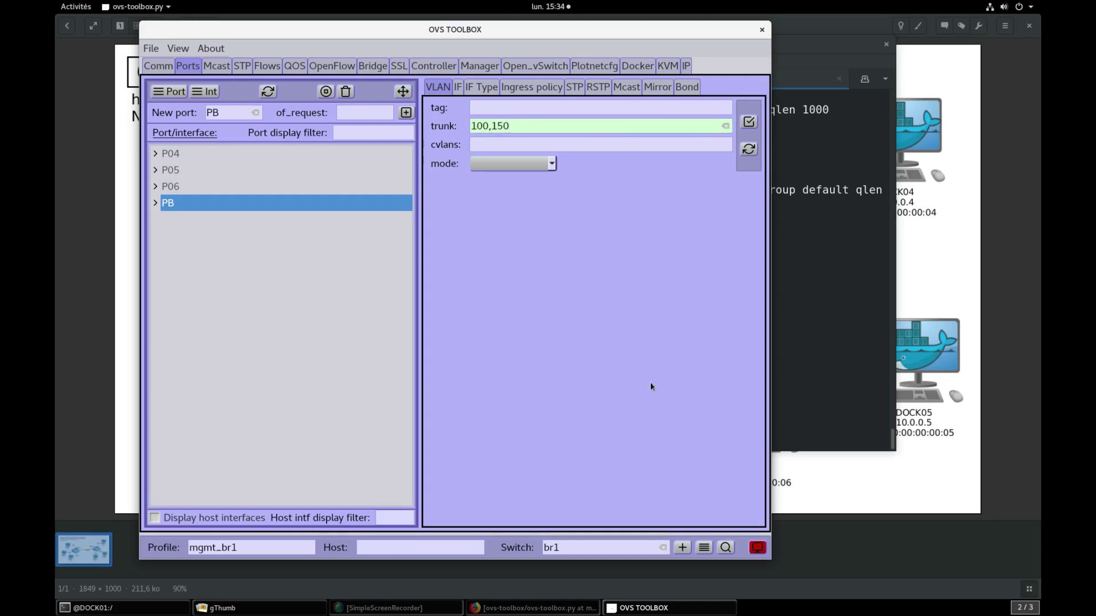
{"action": "left_click", "coordinate": [757, 547]}
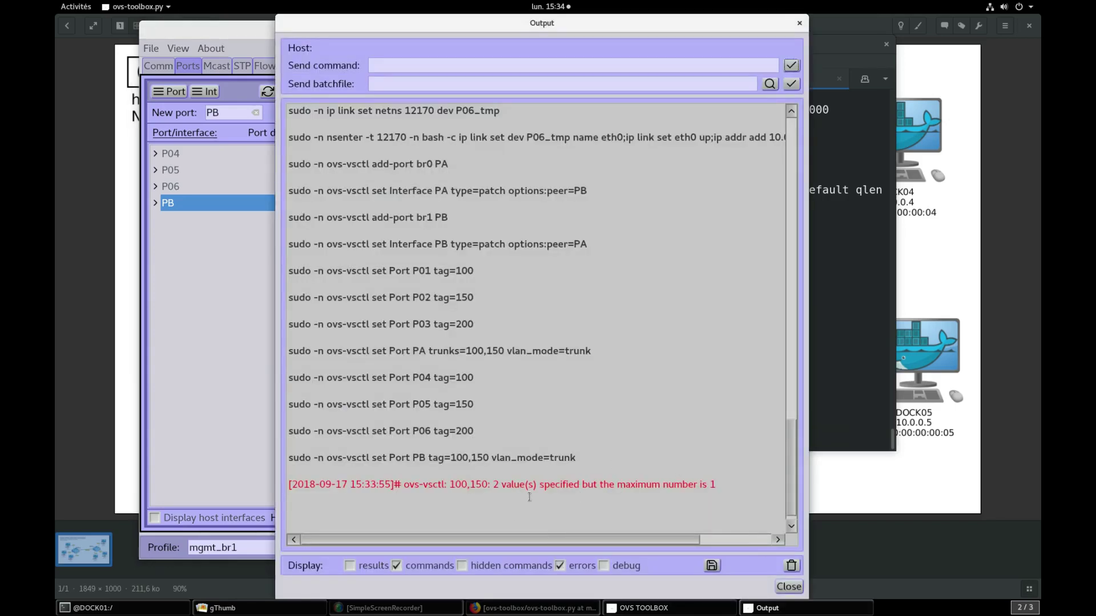
{"action": "left_click", "coordinate": [788, 587]}
{"action": "left_click", "coordinate": [508, 165]}
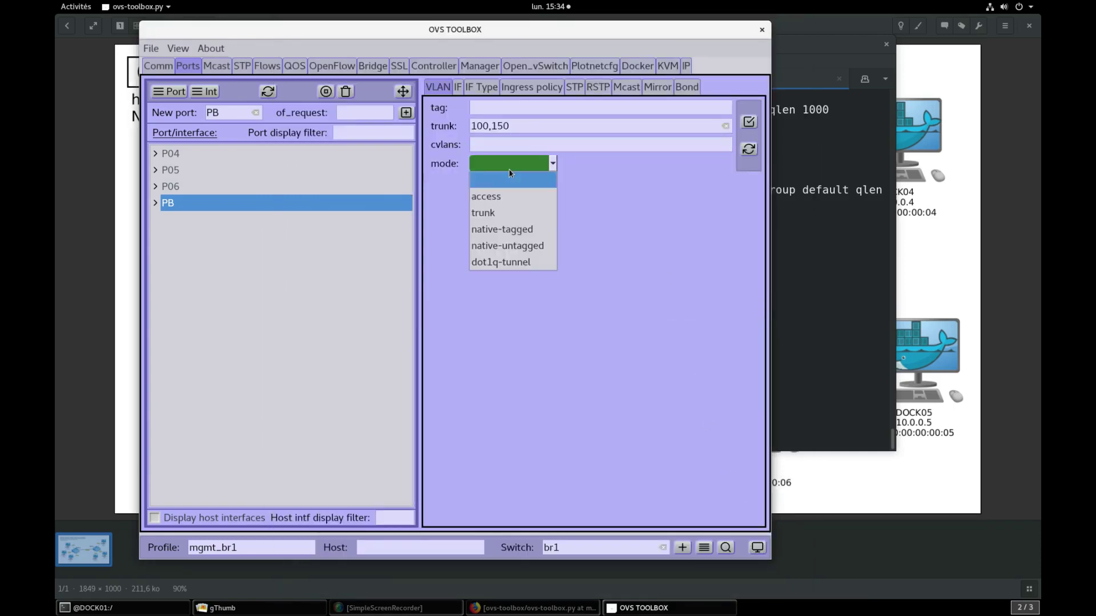
{"action": "left_click", "coordinate": [505, 213]}
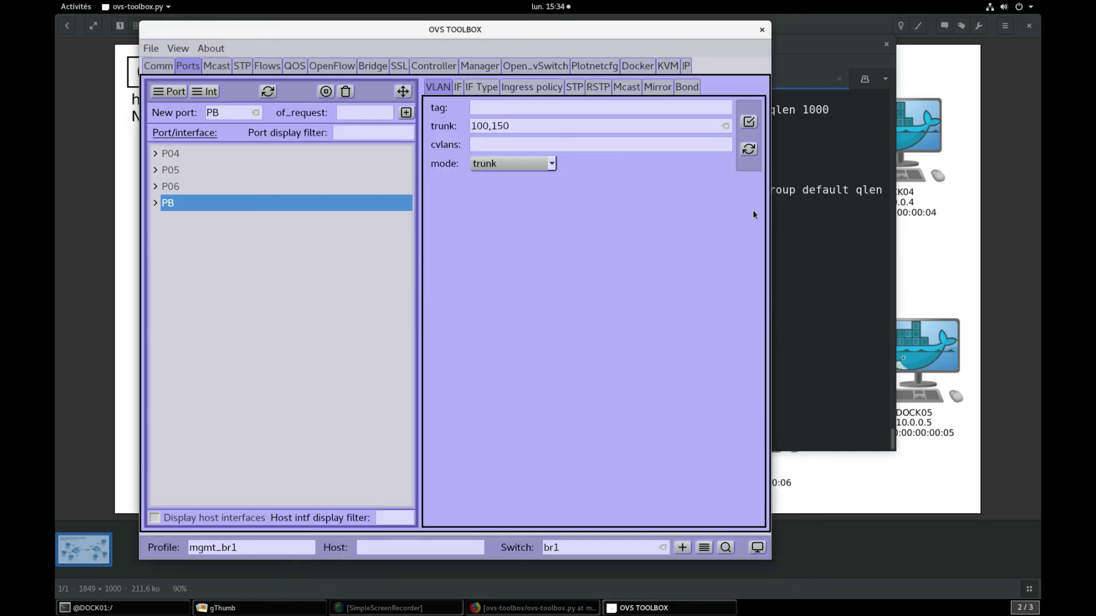
{"action": "left_click", "coordinate": [750, 122]}
Step: Refresh the Plotnetcfg topology diagram and examine the VLAN tags and trunks across br0 and br1
{"action": "left_click", "coordinate": [594, 66]}
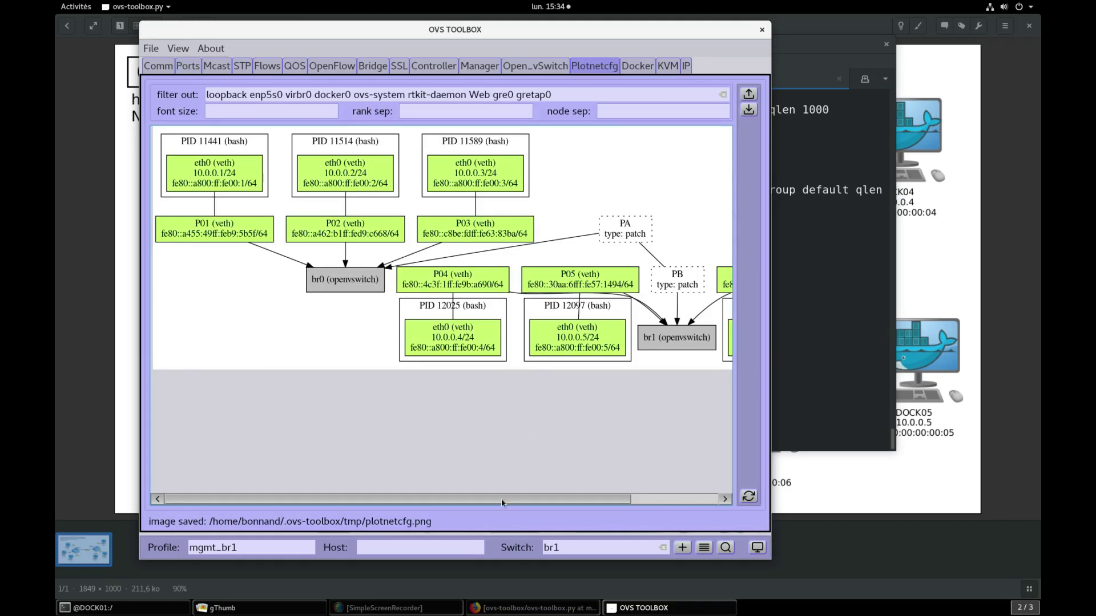
{"action": "left_click_drag", "start_coordinate": [502, 499], "coordinate": [587, 499]}
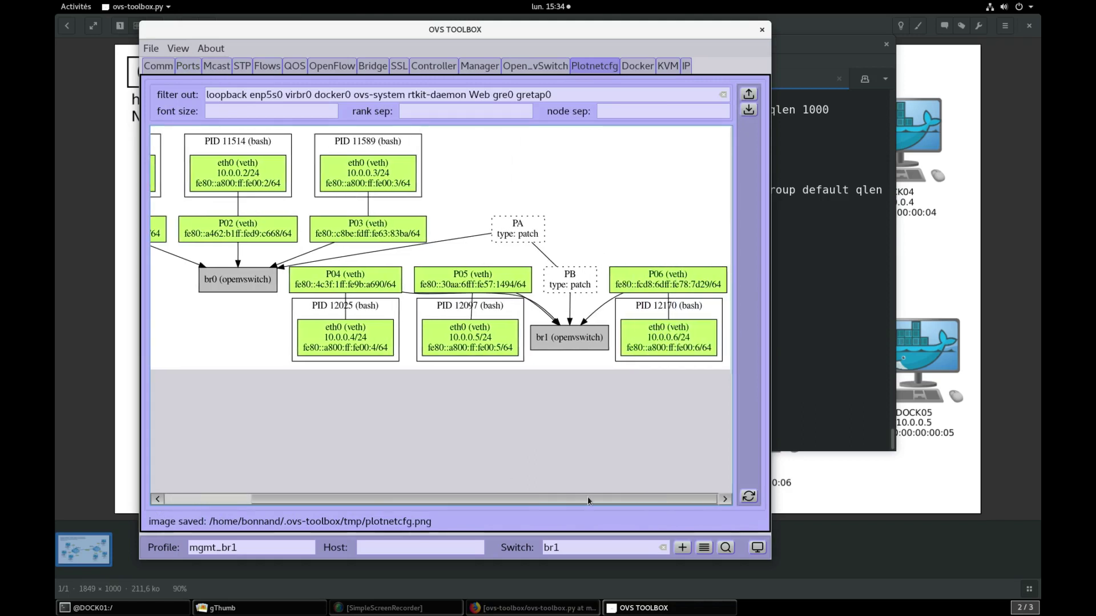
{"action": "left_click", "coordinate": [748, 496]}
{"action": "left_click_drag", "start_coordinate": [495, 499], "coordinate": [410, 498]}
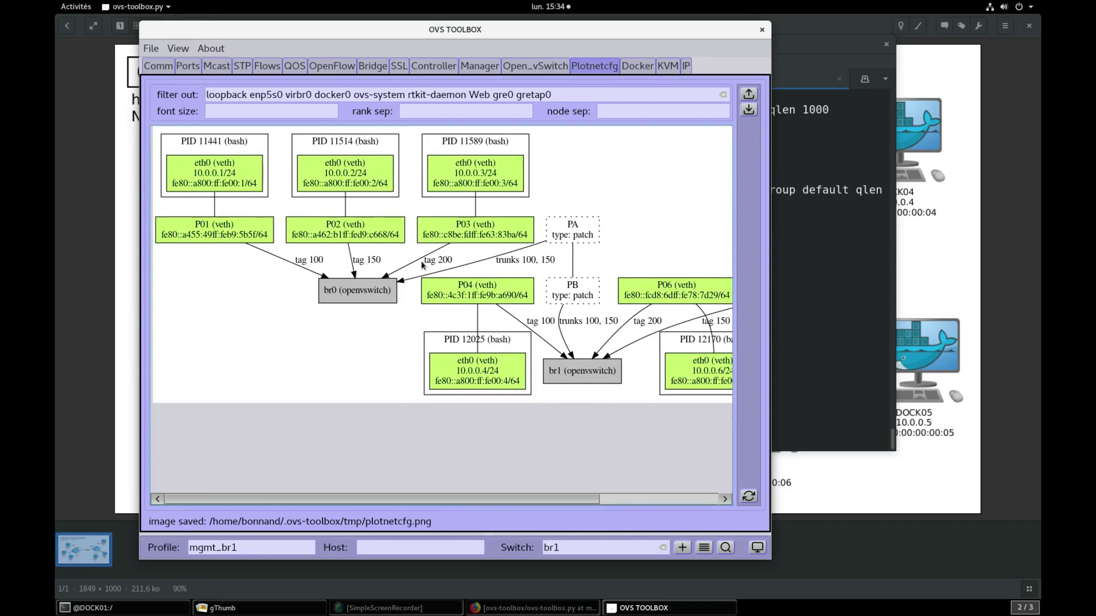
{"action": "left_click_drag", "start_coordinate": [487, 500], "coordinate": [630, 499]}
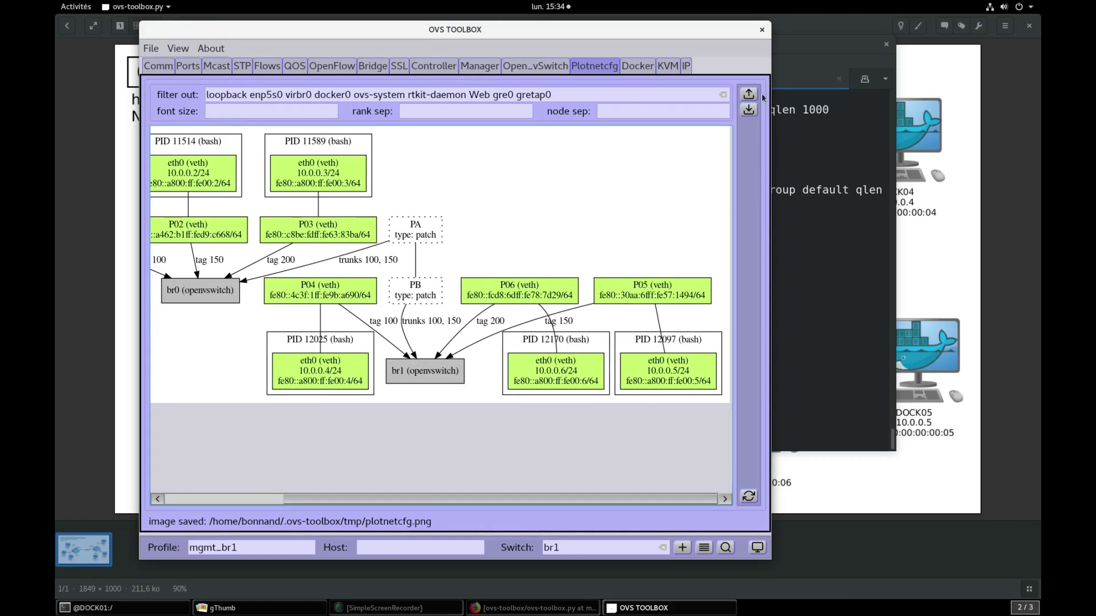
Step: Switch to the DOCK01 terminal, run ping 10.0.0.2 to test connectivity to DOCK02, and stop it
{"action": "left_click", "coordinate": [812, 59]}
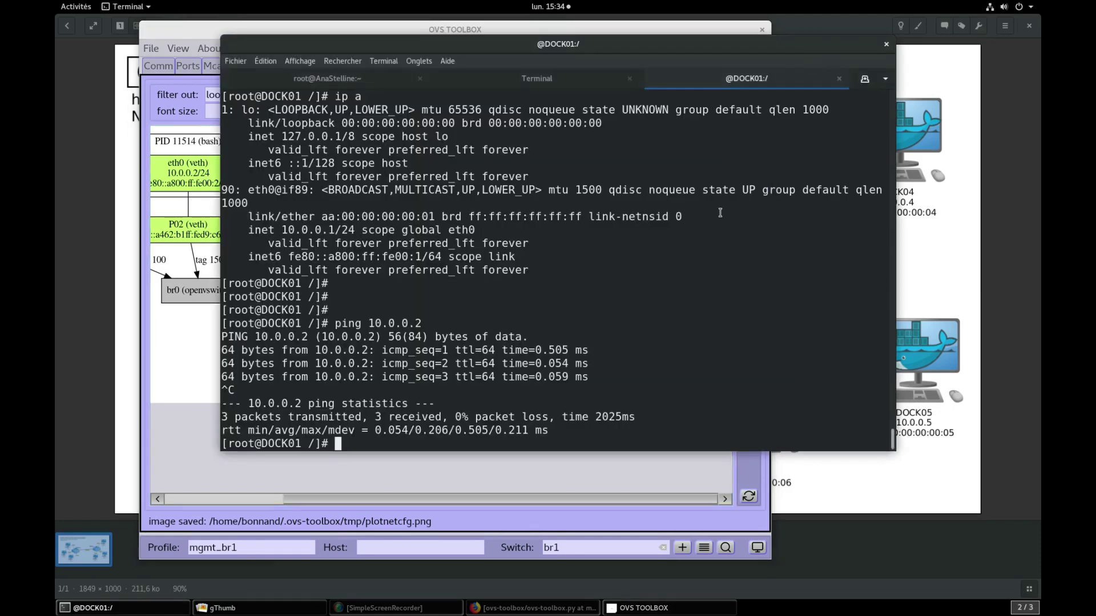
{"action": "key", "text": "Return"}
{"action": "key", "text": "Return"}
{"action": "key", "text": "Return"}
{"action": "key", "text": "Up"}
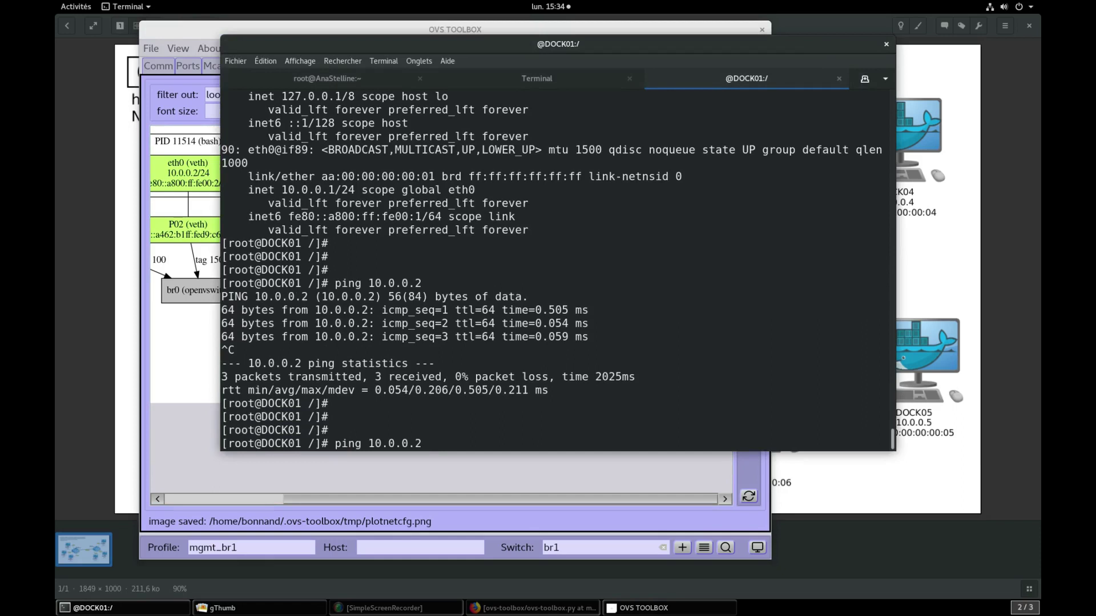
{"action": "key", "text": "Return"}
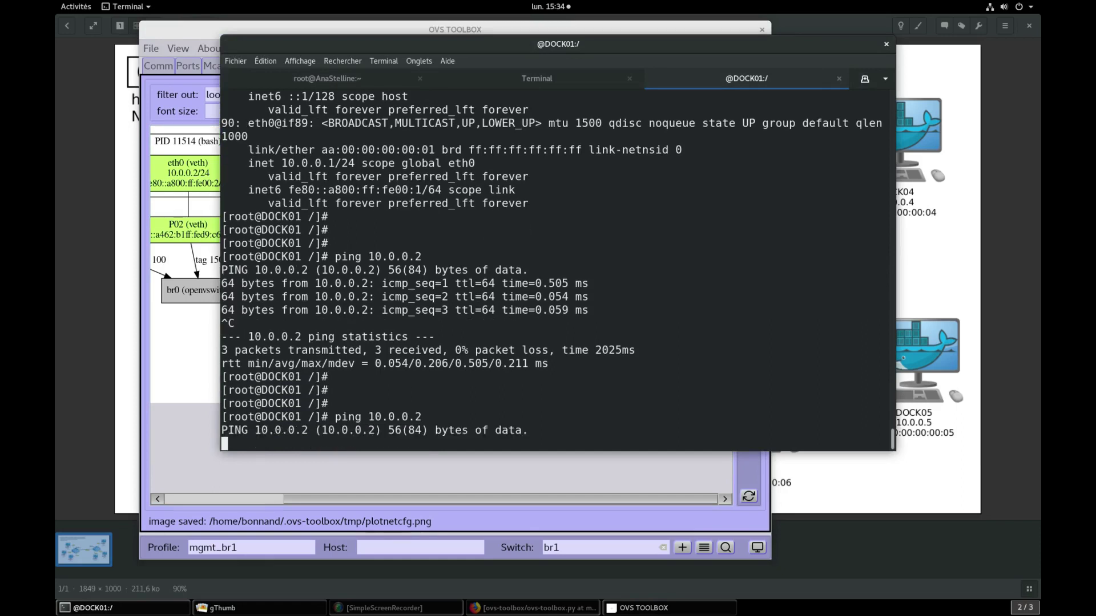
{"action": "key", "text": "ctrl+c"}
Step: Run ping 10.0.0.3 from DOCK01 to test connectivity to DOCK03, and stop it
{"action": "key", "text": "Up"}
{"action": "key", "text": "BackSpace"}
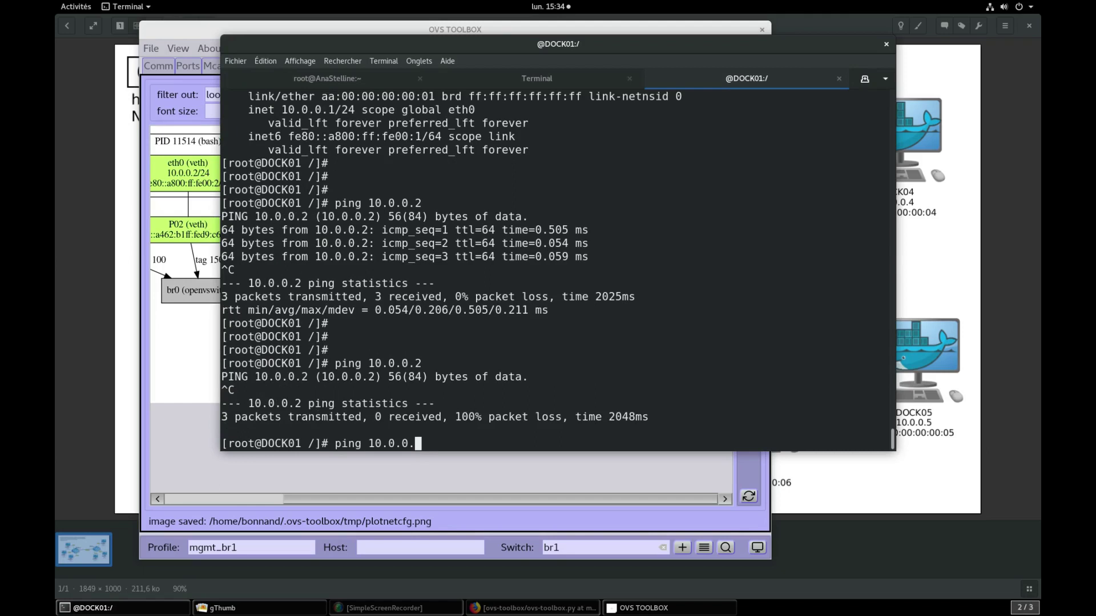
{"action": "type", "text": "3"}
{"action": "key", "text": "Return"}
{"action": "key", "text": "ctrl+c"}
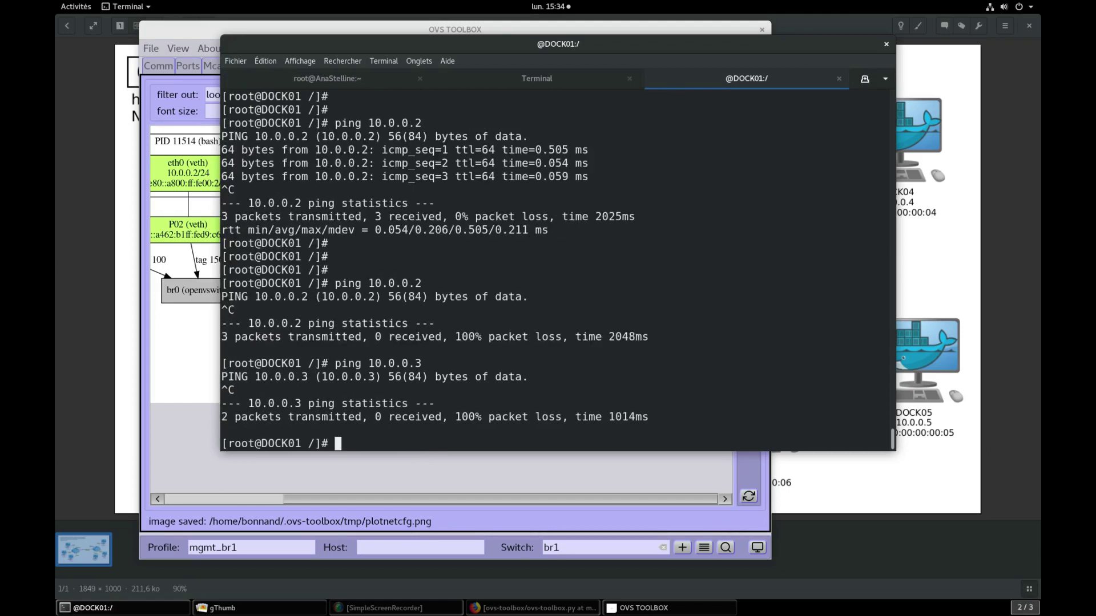
Step: Run ping 10.0.0.4 from DOCK01 to test connectivity to DOCK04, and stop it
{"action": "key", "text": "Up"}
{"action": "key", "text": "BackSpace"}
{"action": "type", "text": "4"}
{"action": "key", "text": "Return"}
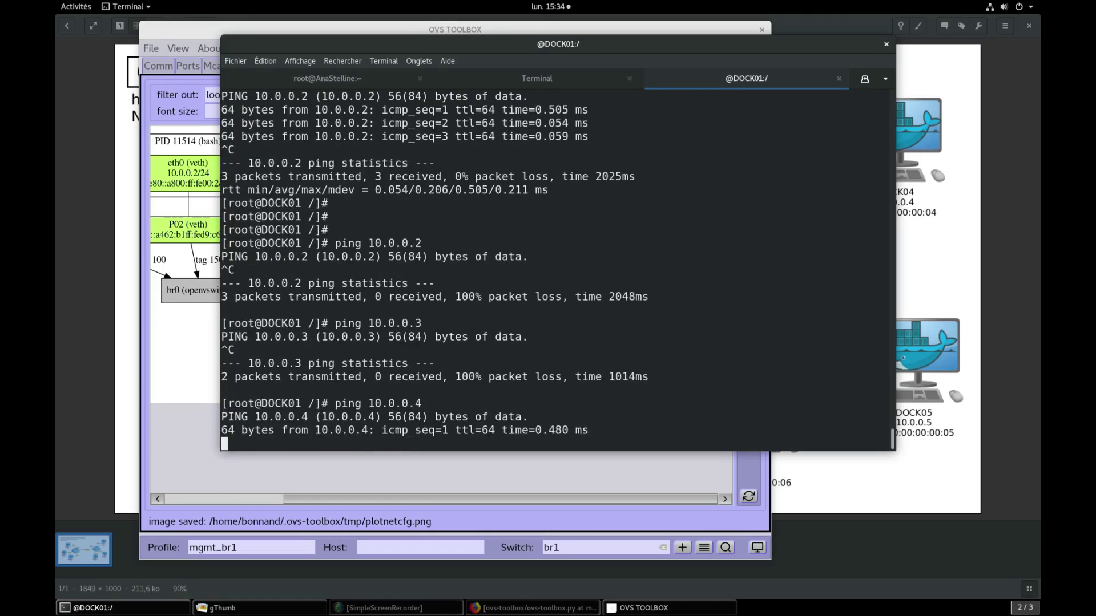
{"action": "key", "text": "ctrl+c"}
Step: Run ping 10.0.0.5 from DOCK01 to test connectivity to DOCK05, and stop it
{"action": "key", "text": "Up"}
{"action": "key", "text": "BackSpace"}
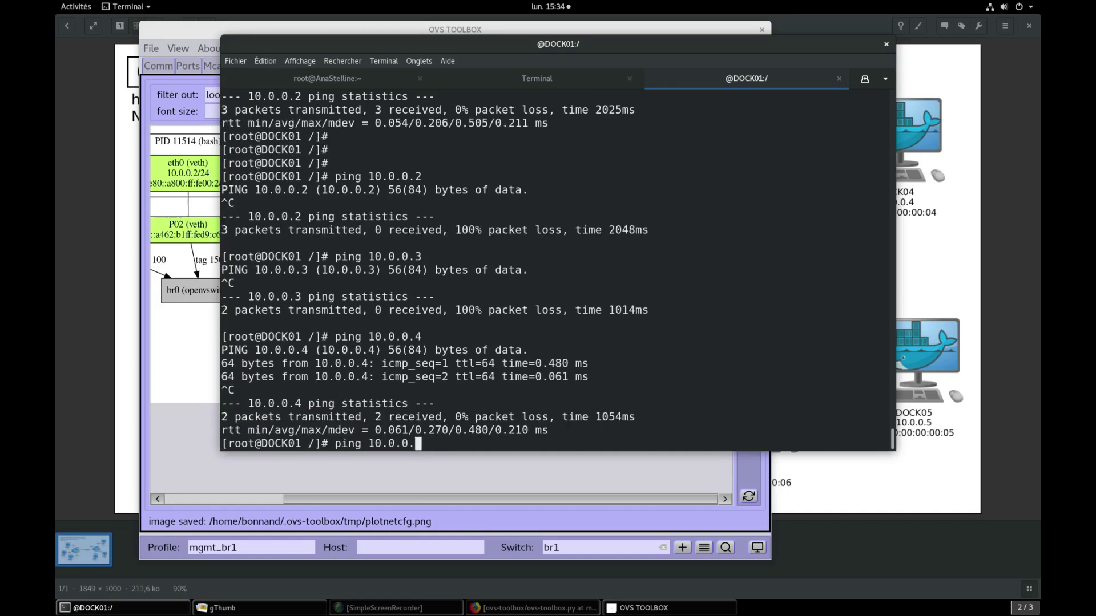
{"action": "type", "text": "5"}
{"action": "key", "text": "Return"}
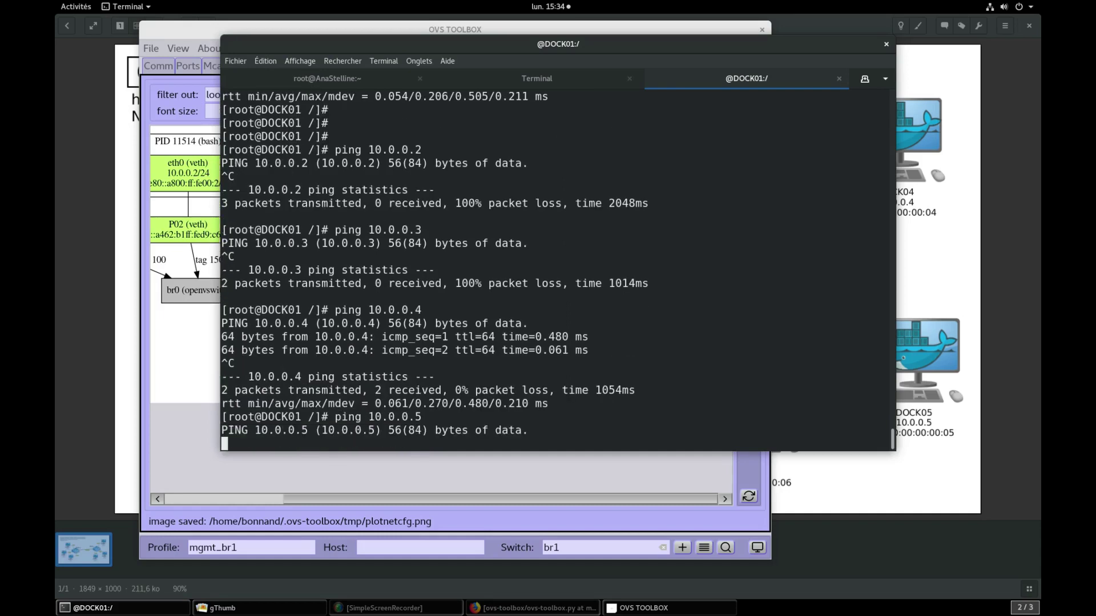
{"action": "key", "text": "ctrl+c"}
Step: Run ping 10.0.0.6 from DOCK01 to test connectivity to DOCK06, and stop it
{"action": "key", "text": "Up"}
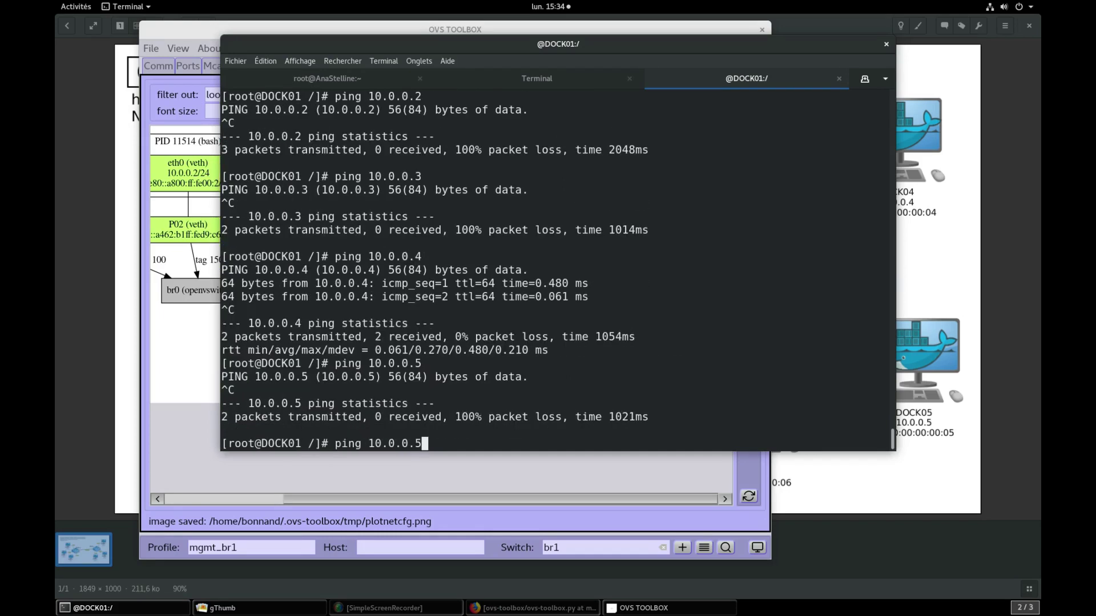
{"action": "key", "text": "BackSpace"}
{"action": "type", "text": "6"}
{"action": "key", "text": "Return"}
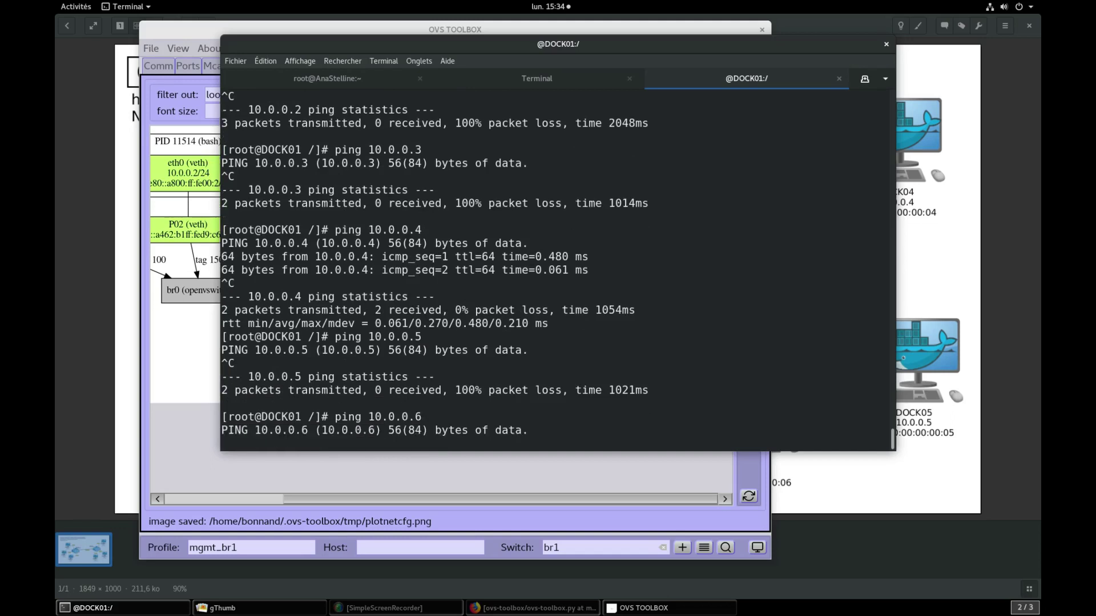
{"action": "key", "text": "ctrl+c"}
{"action": "key", "text": "Return"}
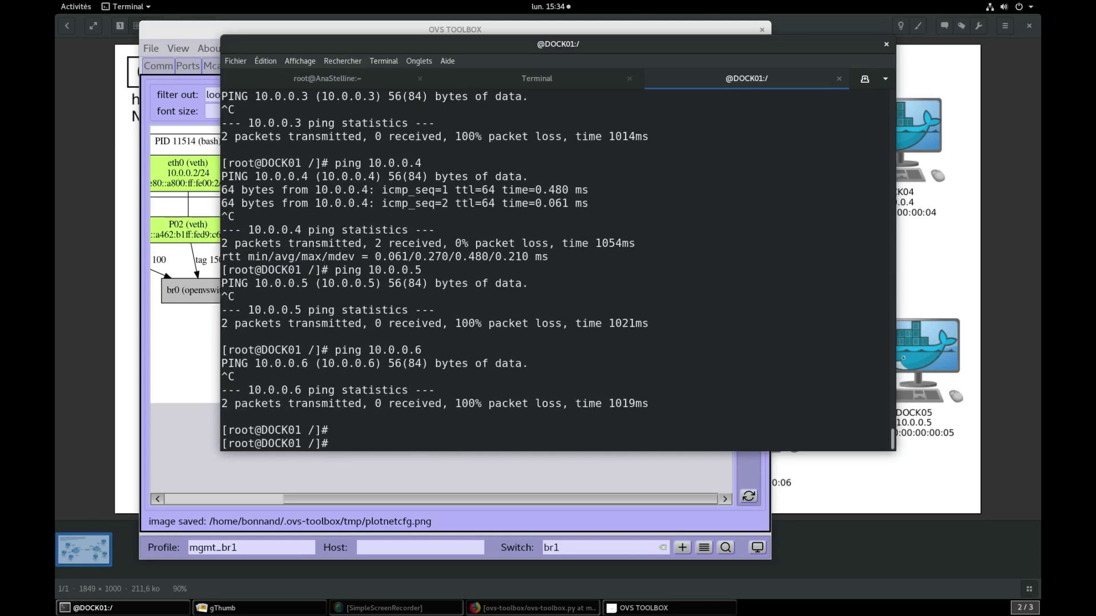
Step: Review the vlan.png lab diagram, and switch to OVS Toolbox to check its log of executed commands
{"action": "left_click", "coordinate": [949, 246]}
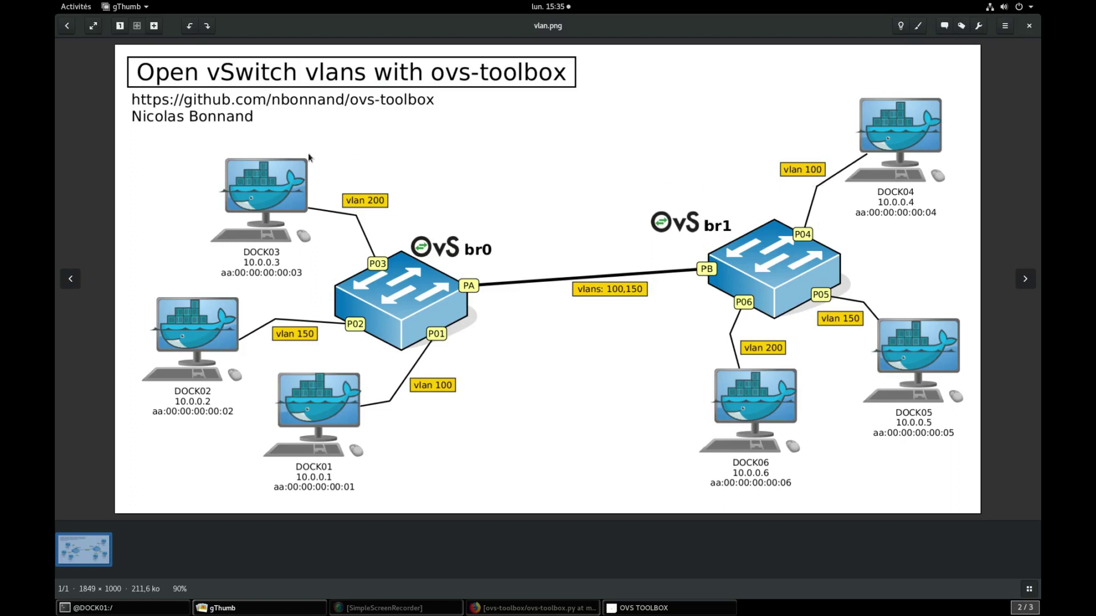
{"action": "left_click", "coordinate": [668, 608]}
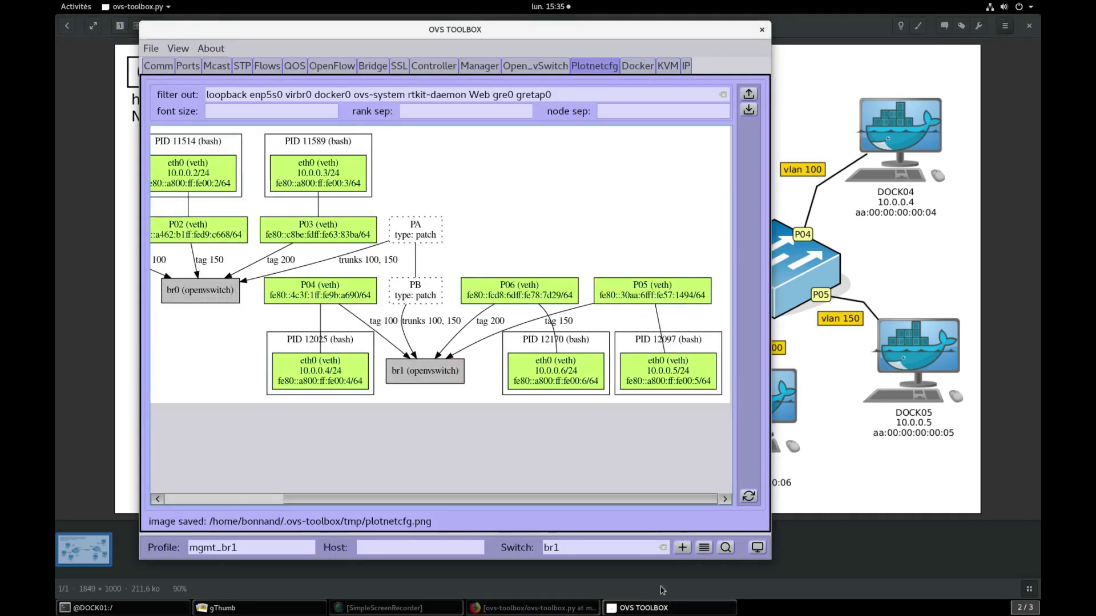
{"action": "left_click", "coordinate": [757, 548]}
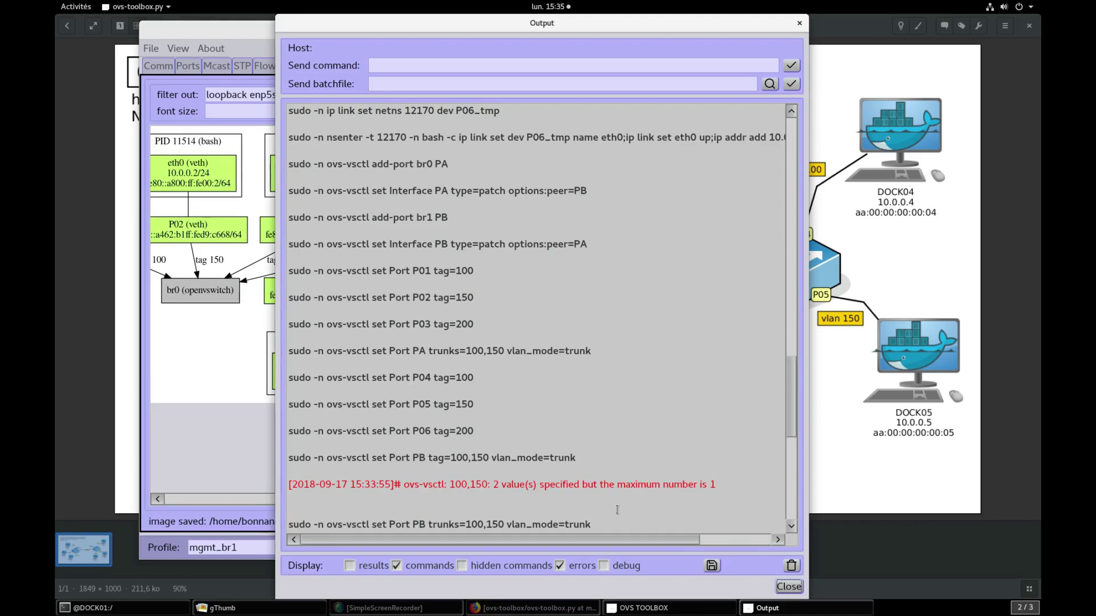
{"action": "left_click", "coordinate": [789, 586]}
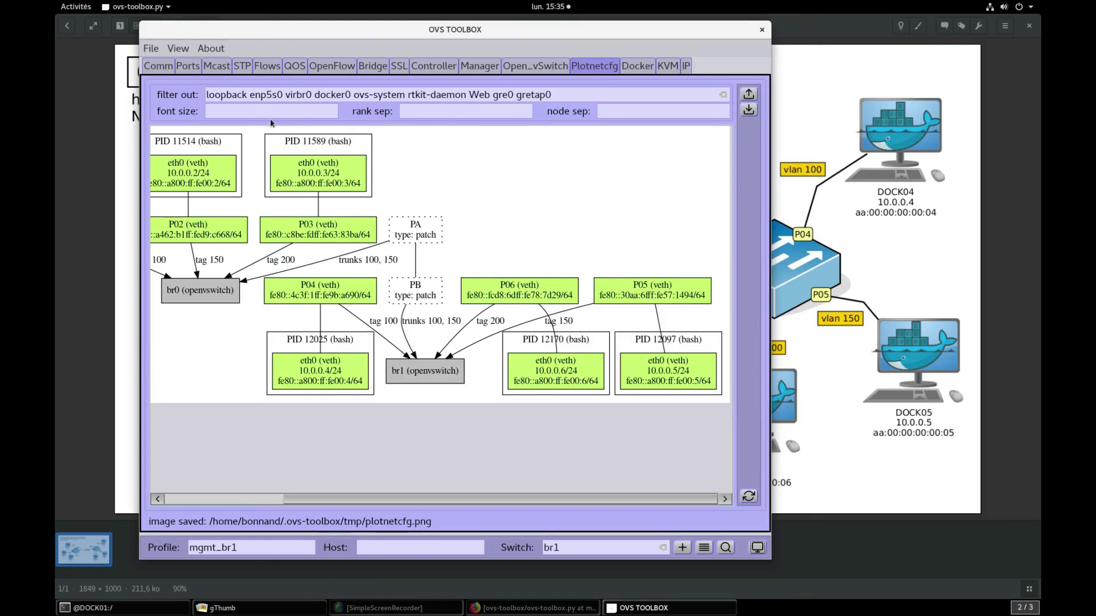
Step: Delete all six Docker containers, DOCK01 to DOCK06
{"action": "left_click", "coordinate": [637, 66]}
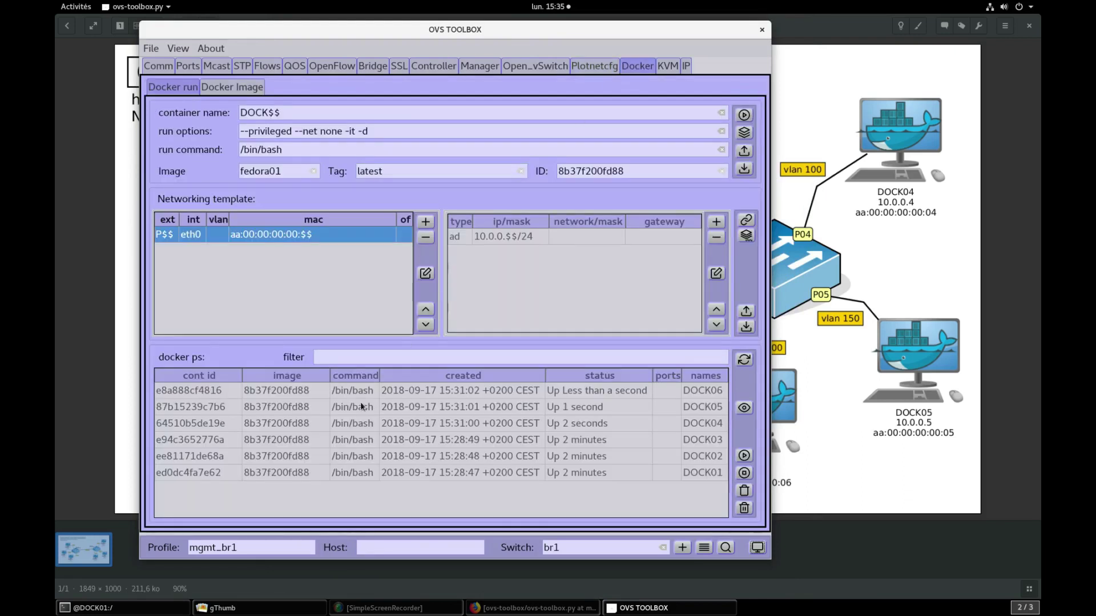
{"action": "left_click", "coordinate": [400, 394]}
{"action": "left_click", "coordinate": [447, 474], "text": "shift"}
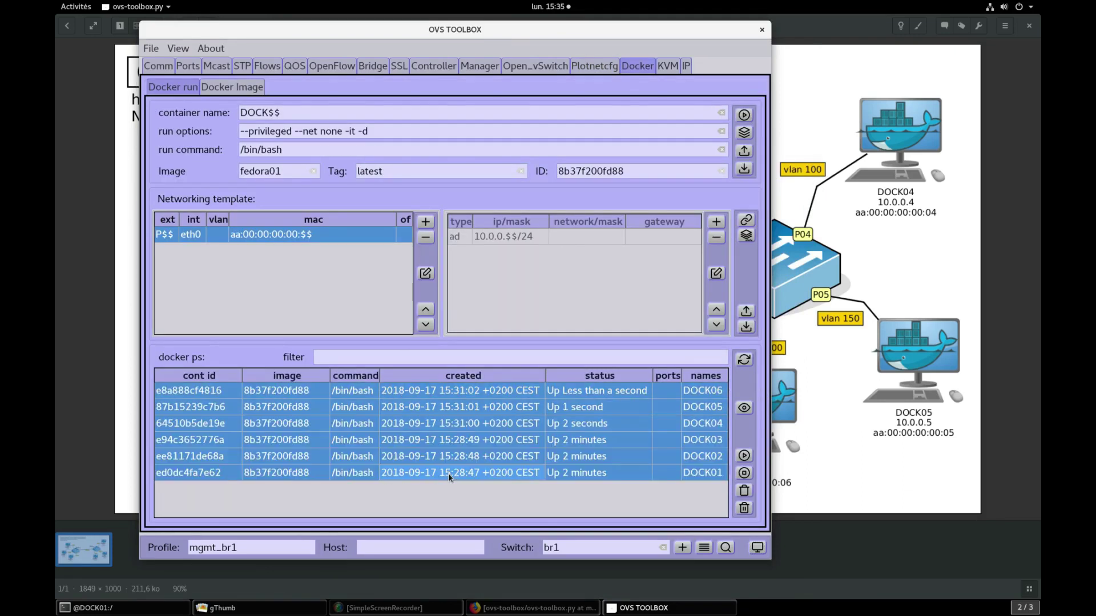
{"action": "left_click", "coordinate": [743, 509]}
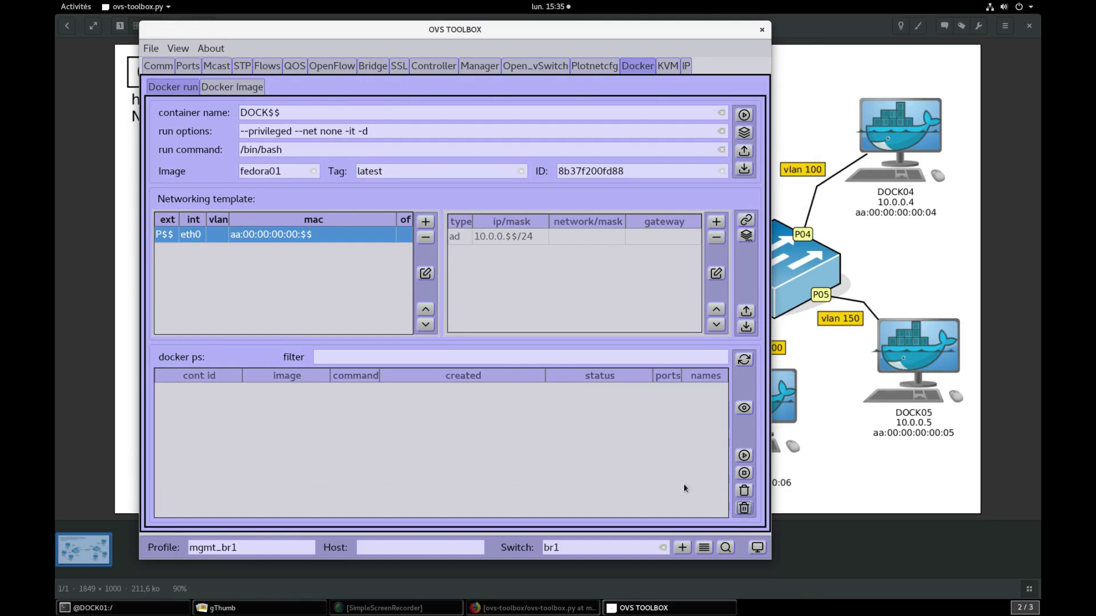
Step: Refresh br1's port list and delete ports P04, P05, P06 and PB
{"action": "left_click", "coordinate": [165, 67]}
{"action": "left_click", "coordinate": [188, 66]}
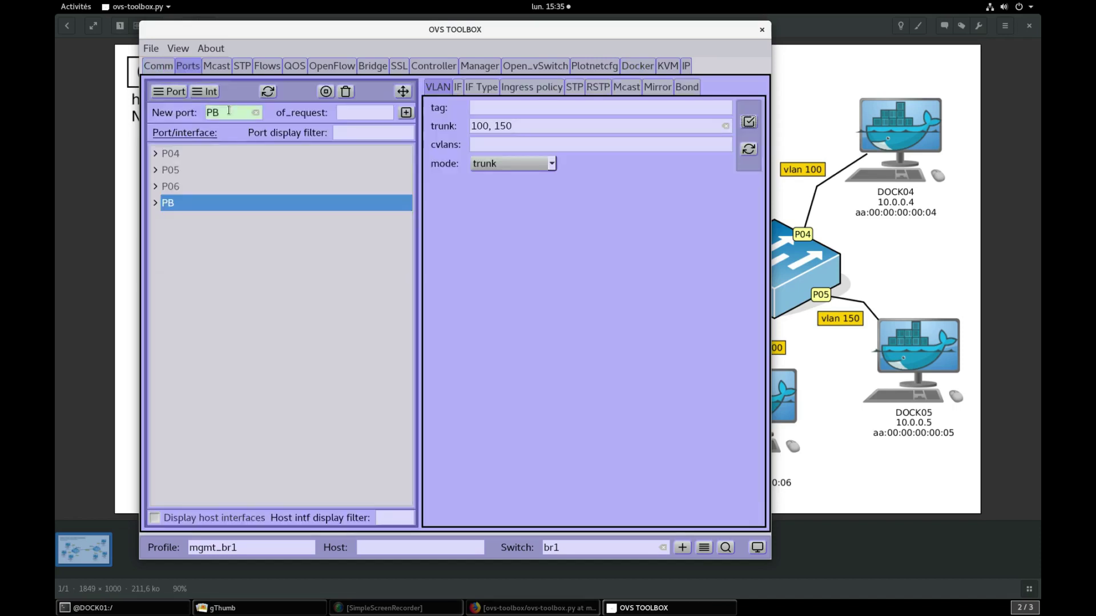
{"action": "left_click", "coordinate": [268, 91]}
{"action": "left_click", "coordinate": [183, 153]}
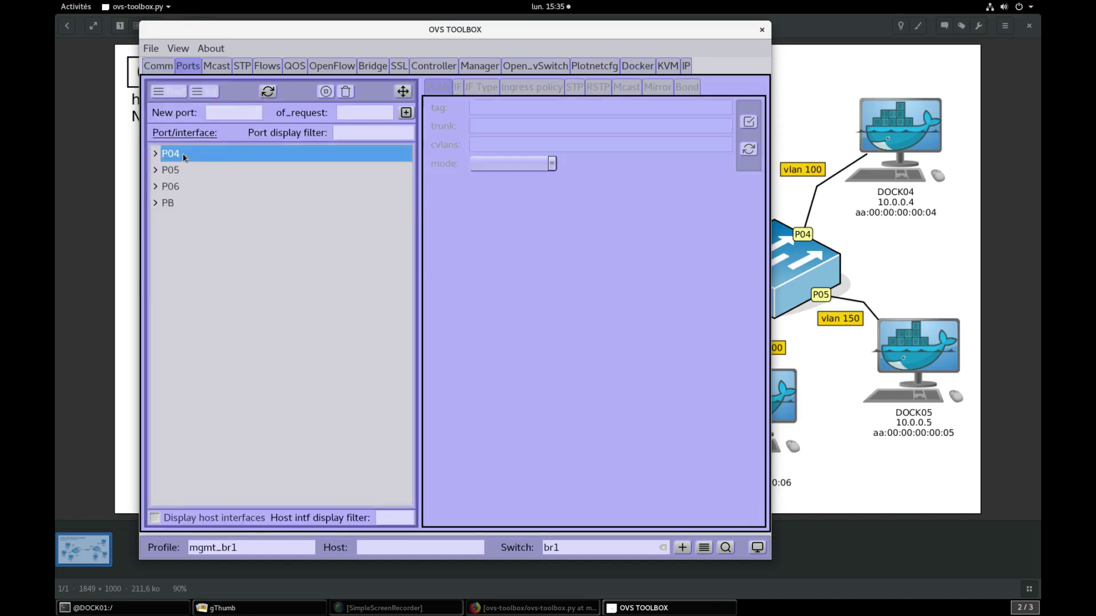
{"action": "left_click", "coordinate": [183, 203], "text": "shift"}
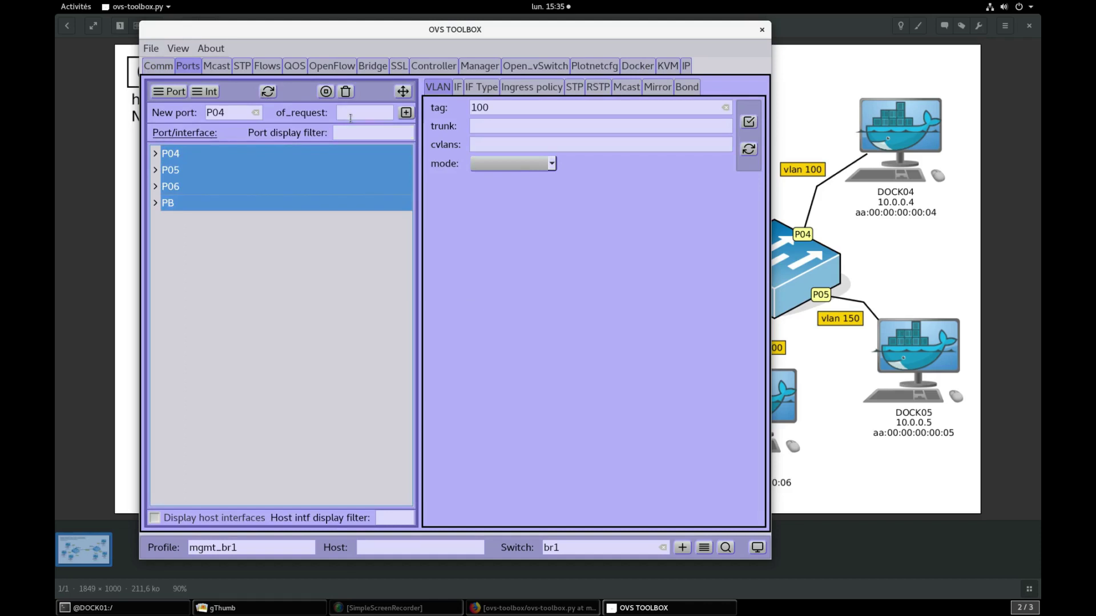
{"action": "left_click", "coordinate": [346, 93]}
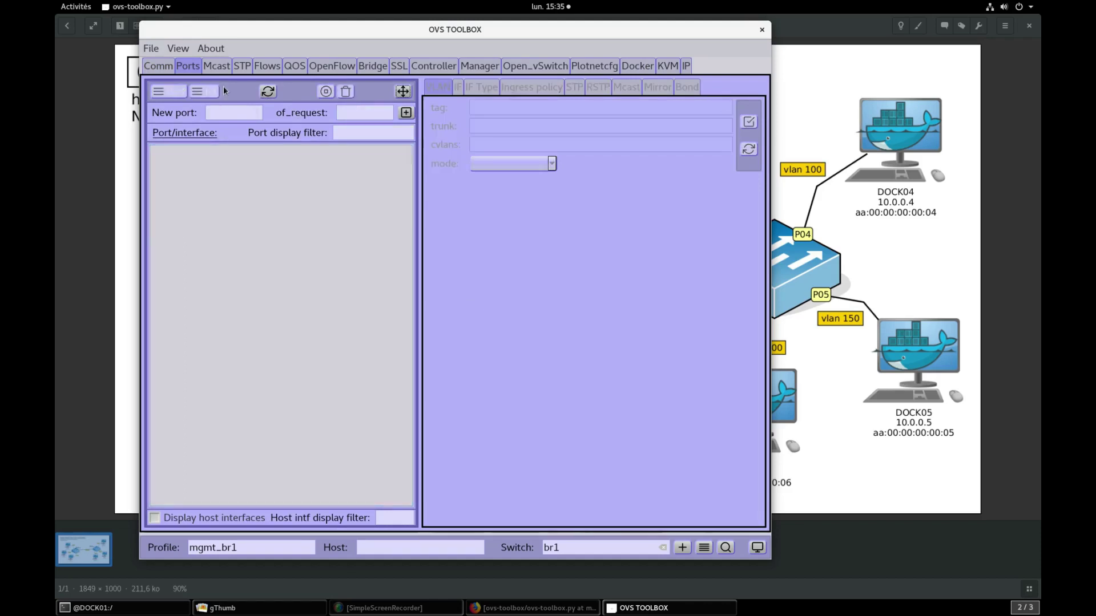
Step: Switch to the mgmt_br0 profile and delete ports P01, P02, P03 and PA from br0
{"action": "left_click", "coordinate": [157, 66]}
{"action": "left_click", "coordinate": [185, 126]}
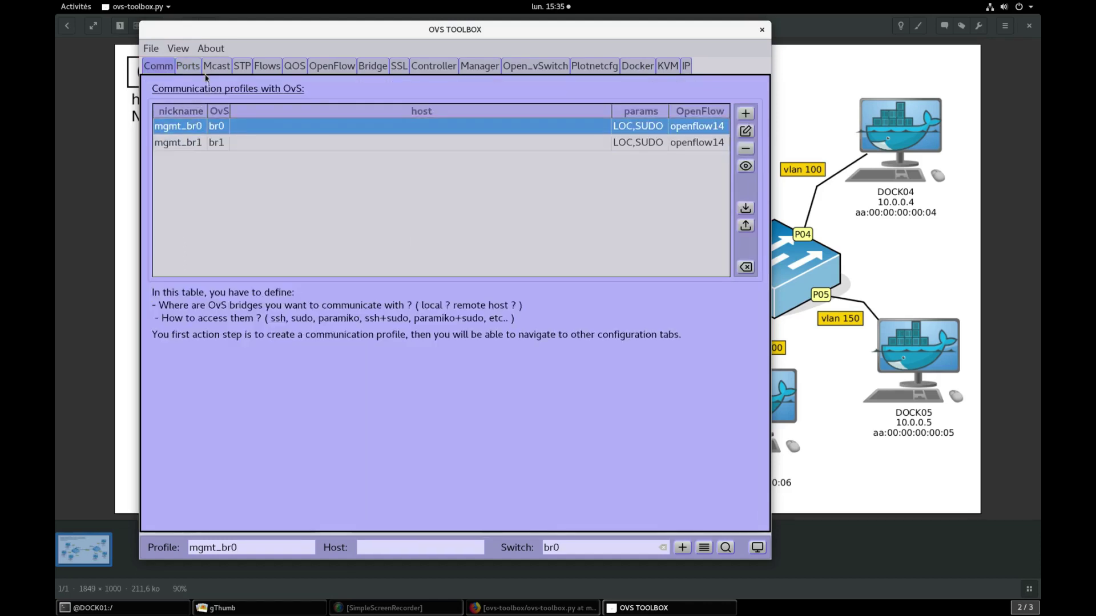
{"action": "left_click", "coordinate": [188, 66]}
{"action": "left_click", "coordinate": [267, 92]}
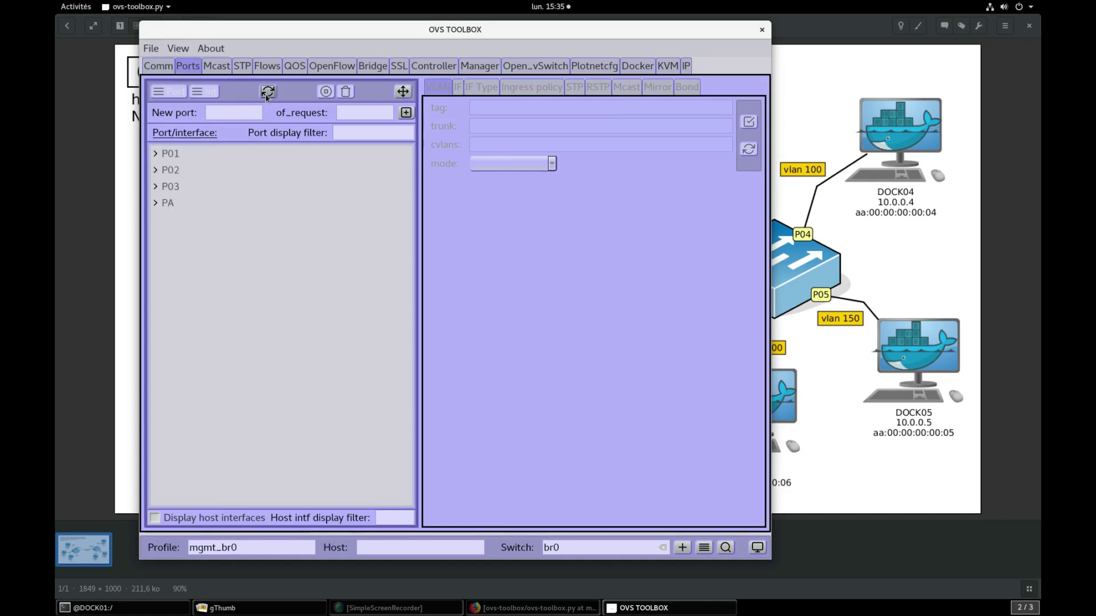
{"action": "left_click", "coordinate": [183, 155]}
{"action": "left_click", "coordinate": [184, 205], "text": "shift"}
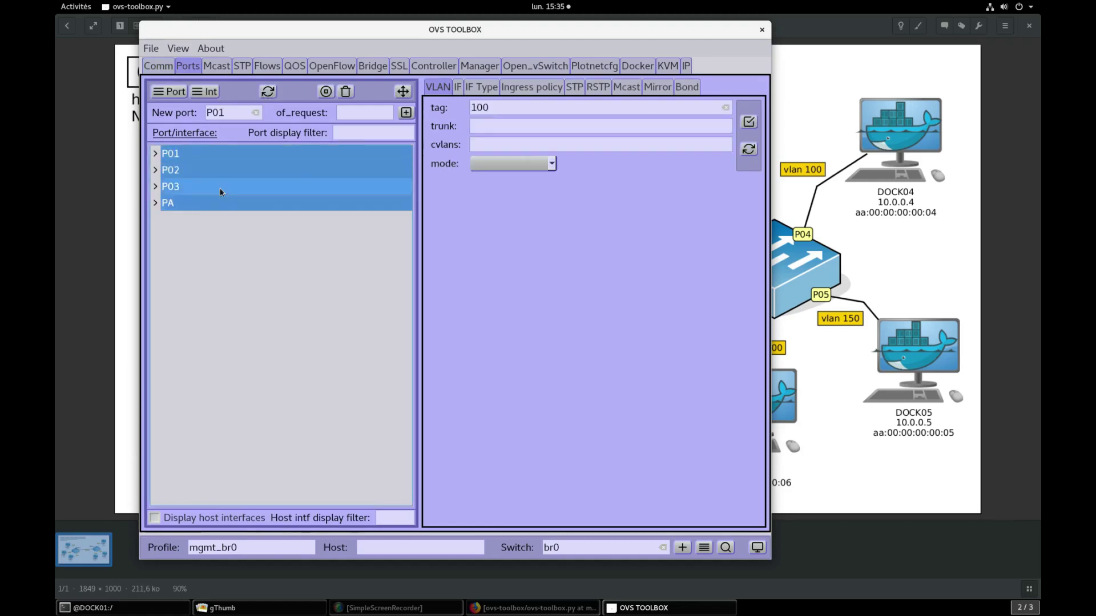
{"action": "left_click", "coordinate": [345, 92]}
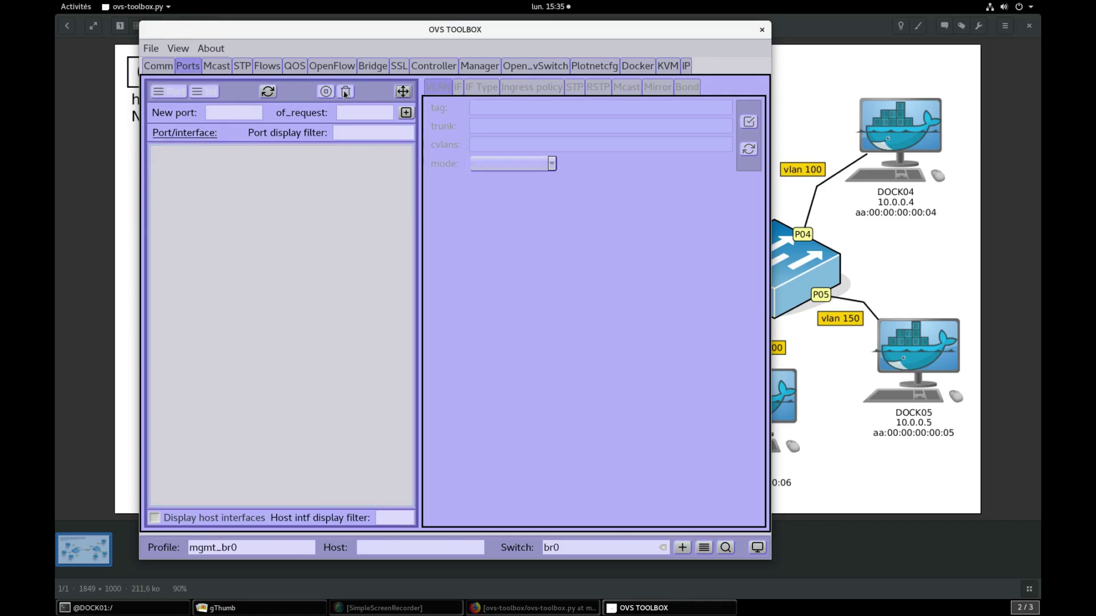
Step: Refresh the Plotnetcfg network diagram to check what remains of the lab topology
{"action": "left_click", "coordinate": [647, 67]}
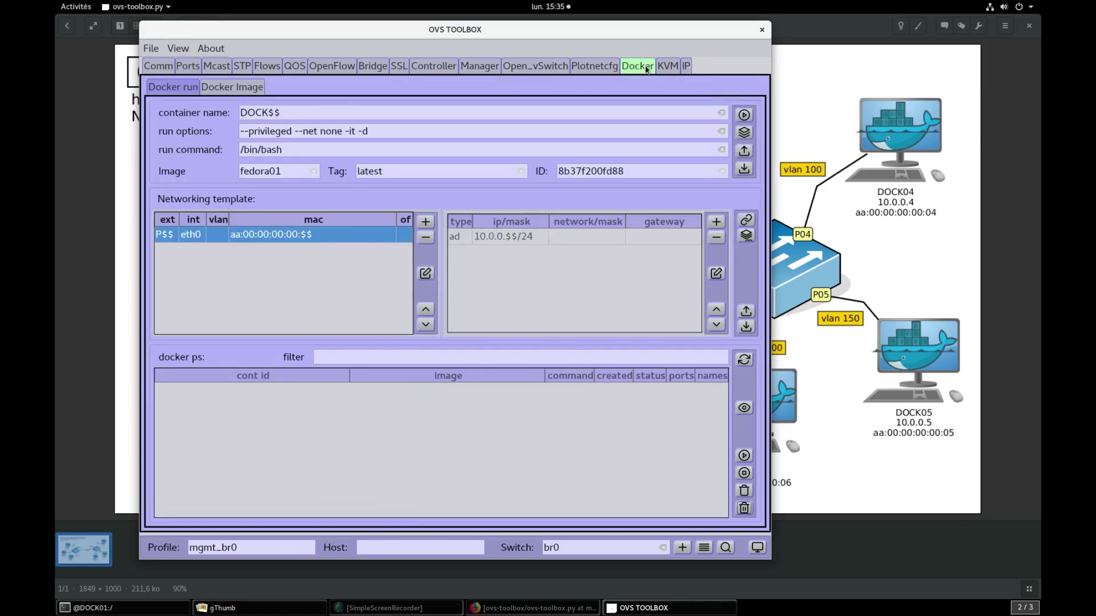
{"action": "left_click", "coordinate": [594, 66]}
{"action": "left_click", "coordinate": [748, 496]}
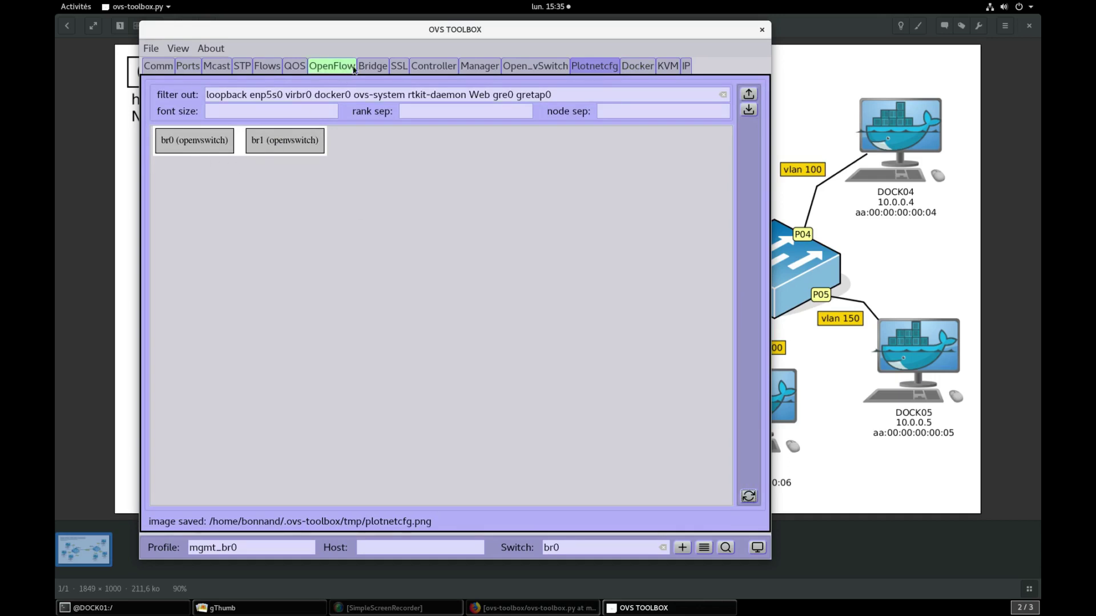
Step: Delete the bridge br0 and confirm its removal
{"action": "left_click", "coordinate": [382, 68]}
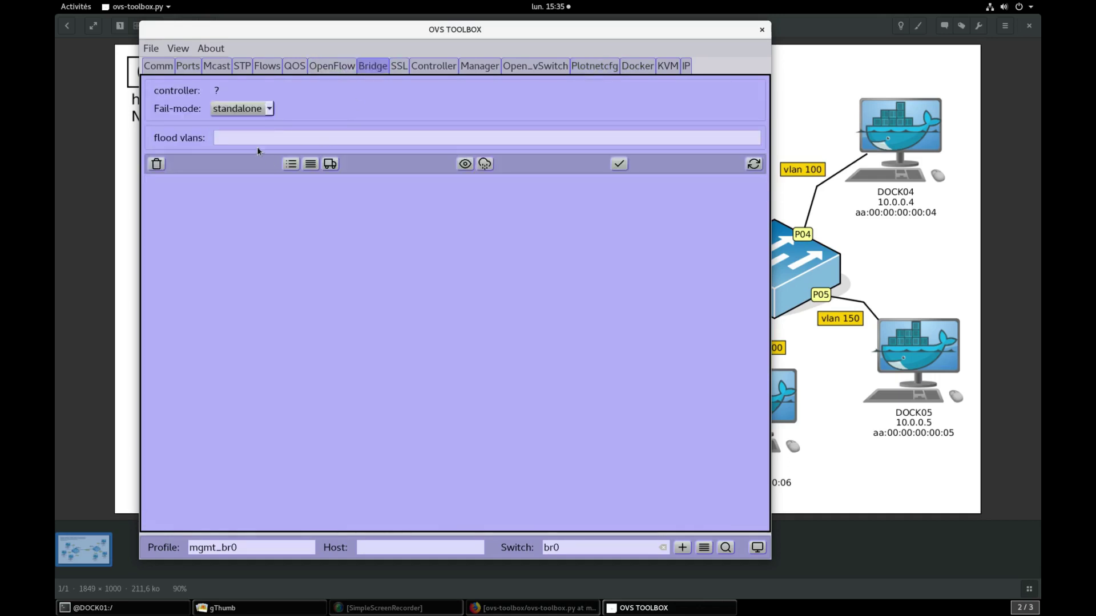
{"action": "left_click", "coordinate": [157, 164]}
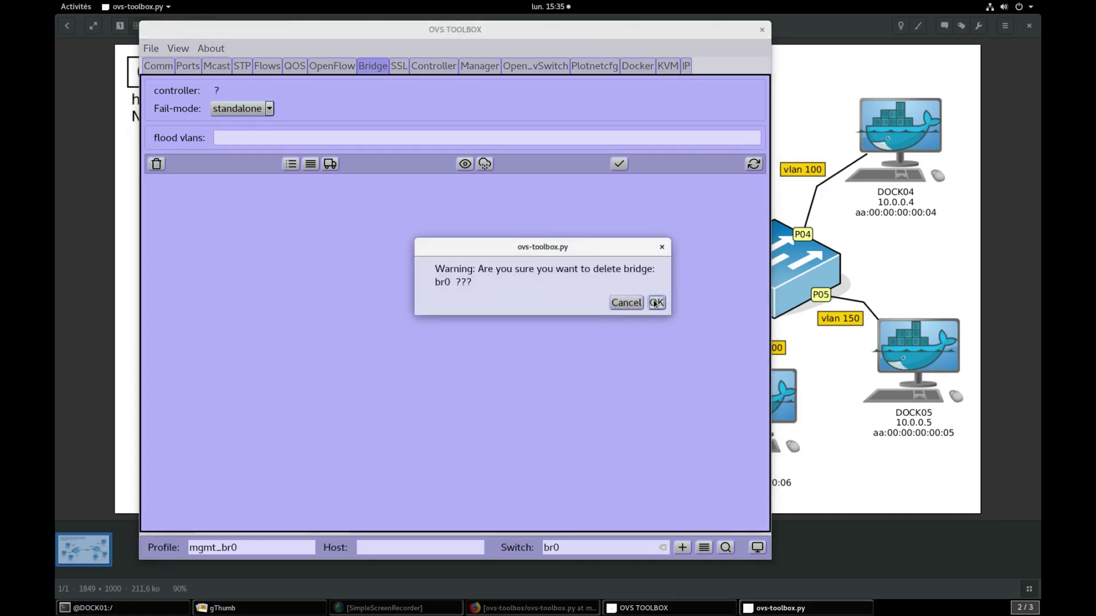
{"action": "left_click", "coordinate": [655, 303]}
Step: Switch to the mgmt_br1 communication profile and delete the bridge br1, confirming its removal
{"action": "left_click", "coordinate": [158, 65]}
{"action": "left_click", "coordinate": [180, 143]}
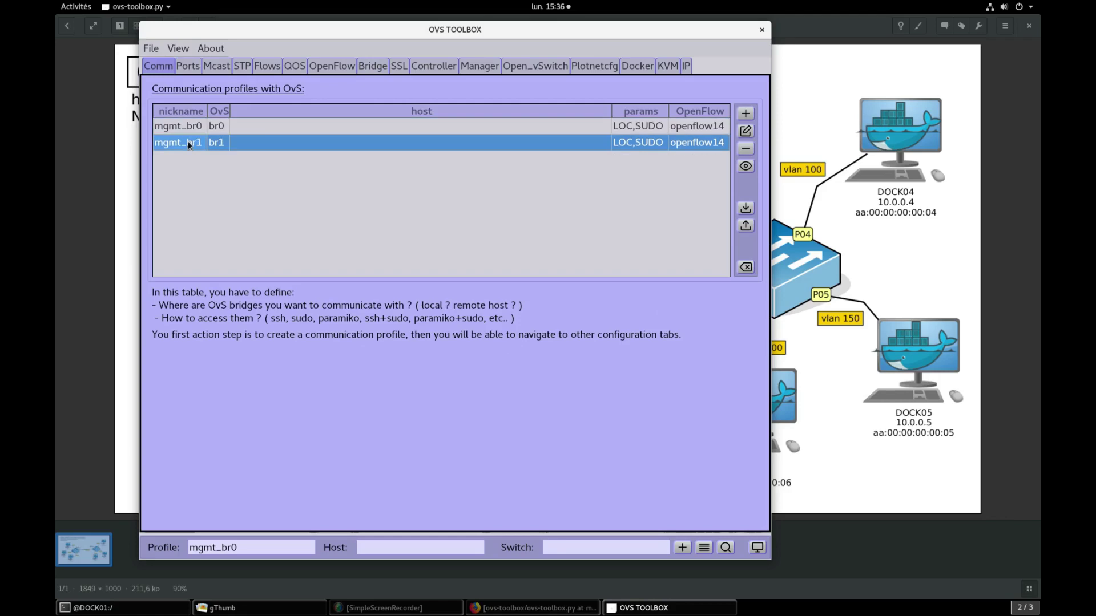
{"action": "left_click", "coordinate": [372, 66]}
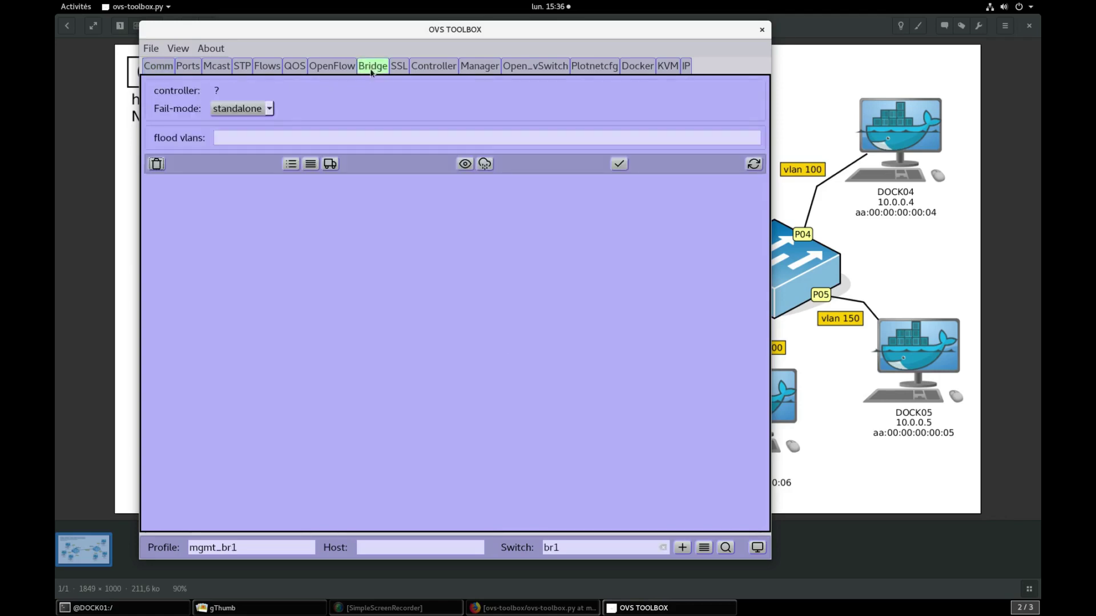
{"action": "left_click", "coordinate": [157, 164]}
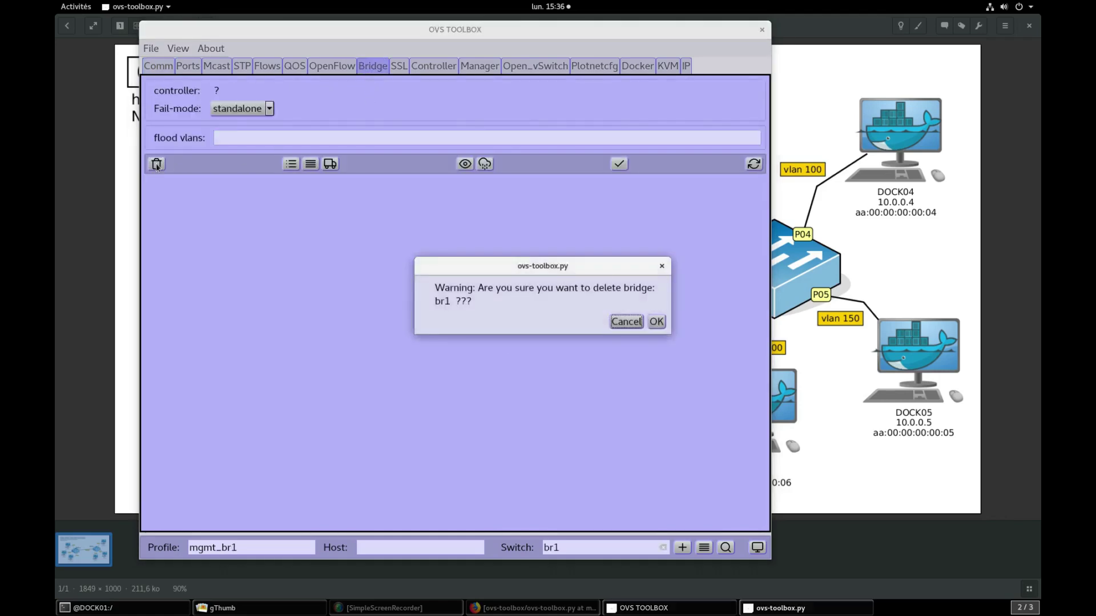
{"action": "left_click", "coordinate": [657, 321]}
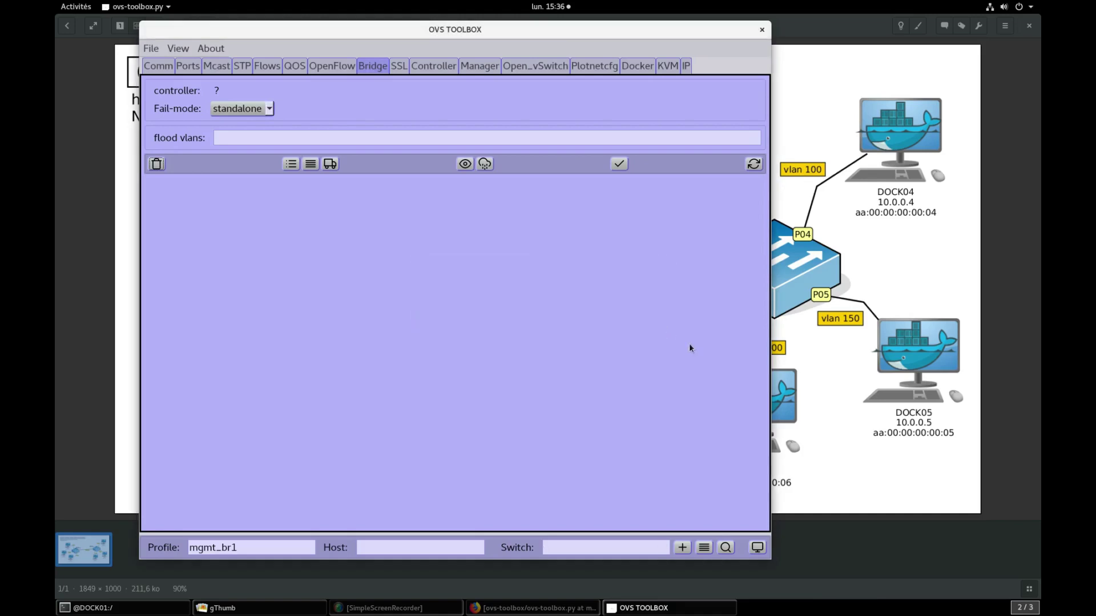